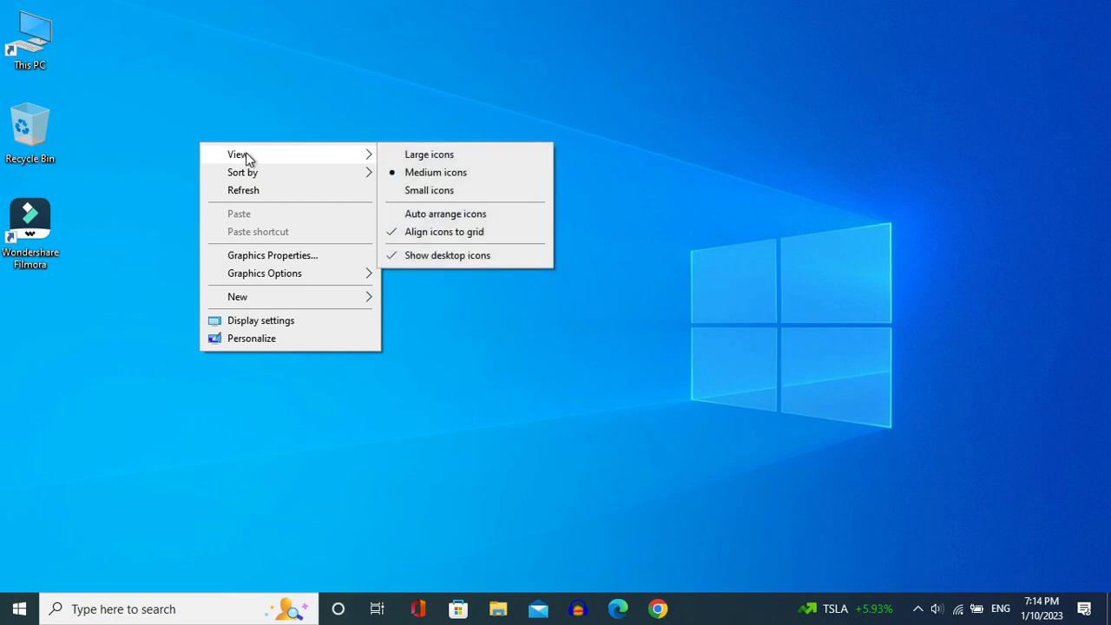
- Hide all desktop icons and remove the Task View and Cortana buttons from the taskbar
{"action": "left_click", "coordinate": [408, 256]}
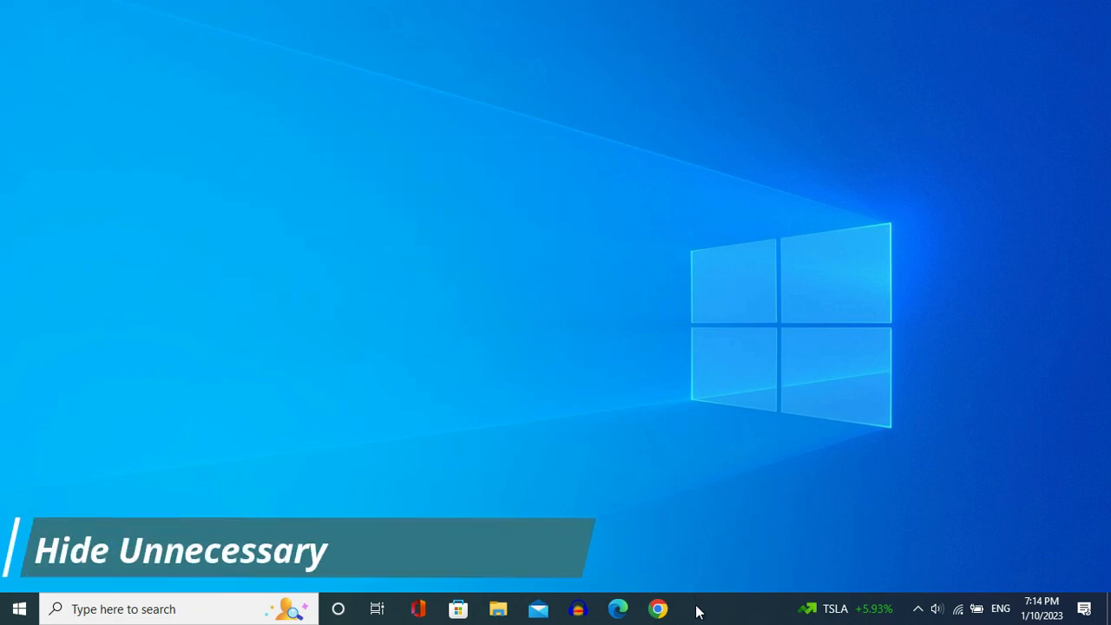
{"action": "right_click", "coordinate": [697, 612]}
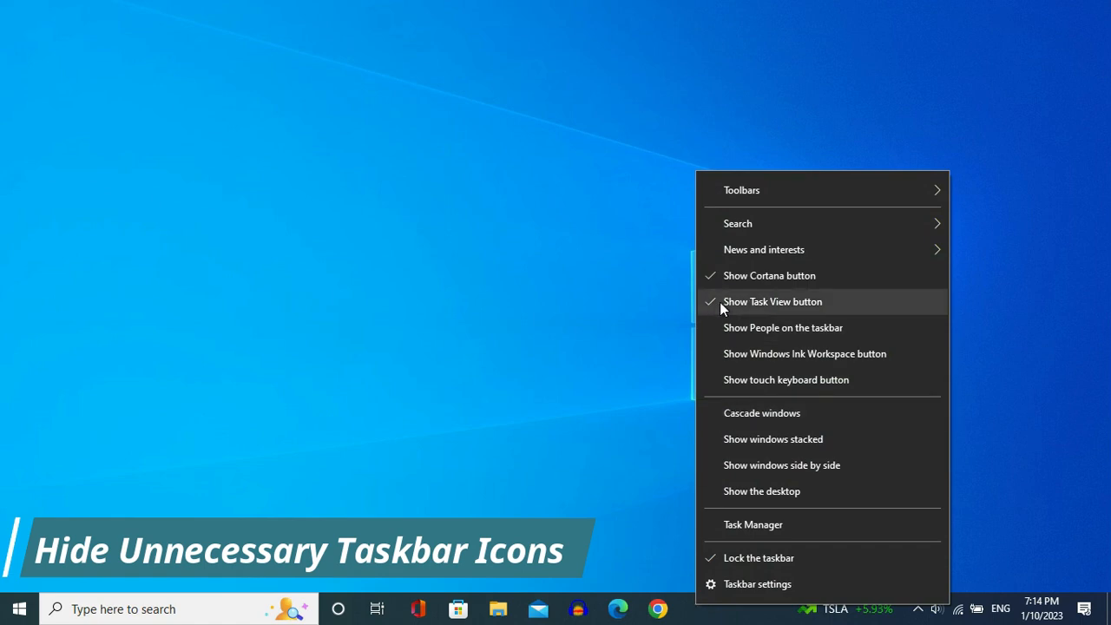
{"action": "left_click", "coordinate": [717, 302]}
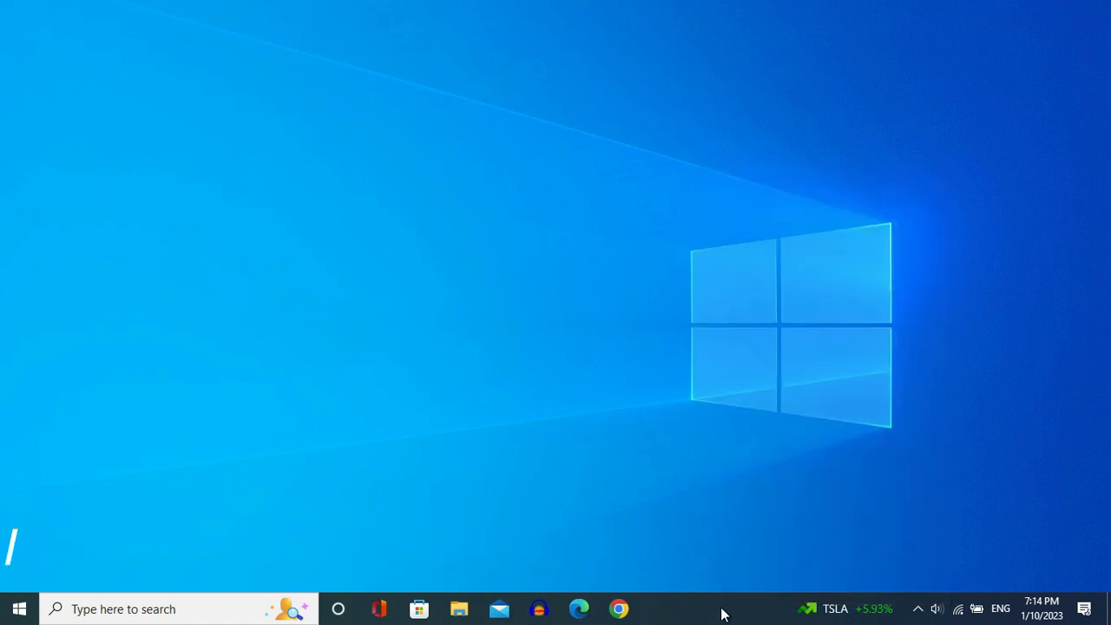
{"action": "right_click", "coordinate": [722, 612]}
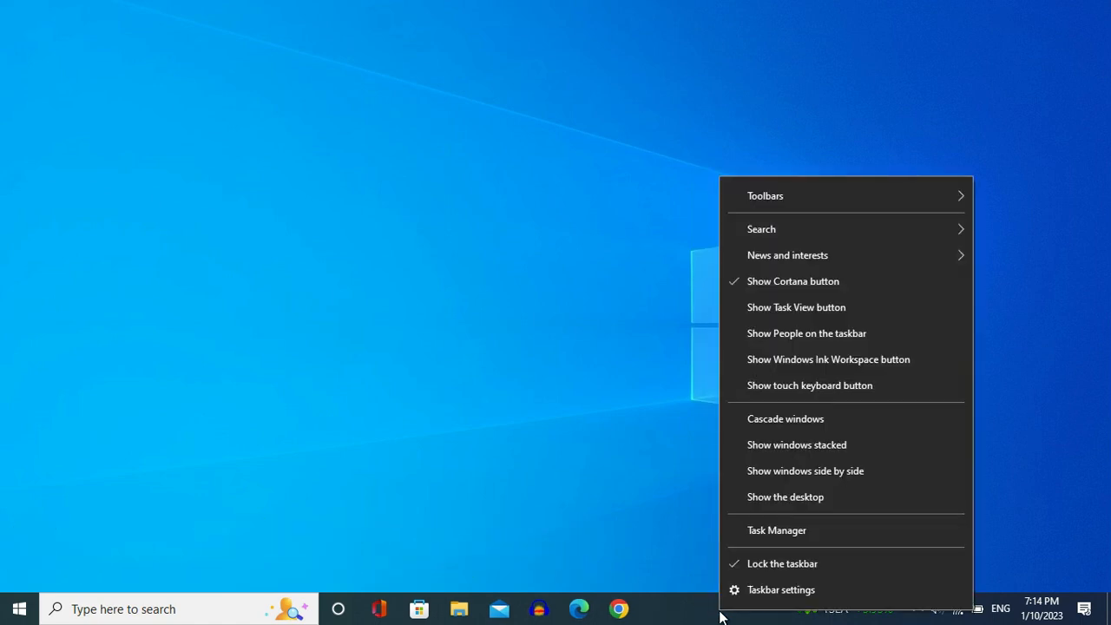
{"action": "left_click", "coordinate": [737, 282]}
- Set the taskbar search to Hidden and turn off News and interests
{"action": "right_click", "coordinate": [708, 621]}
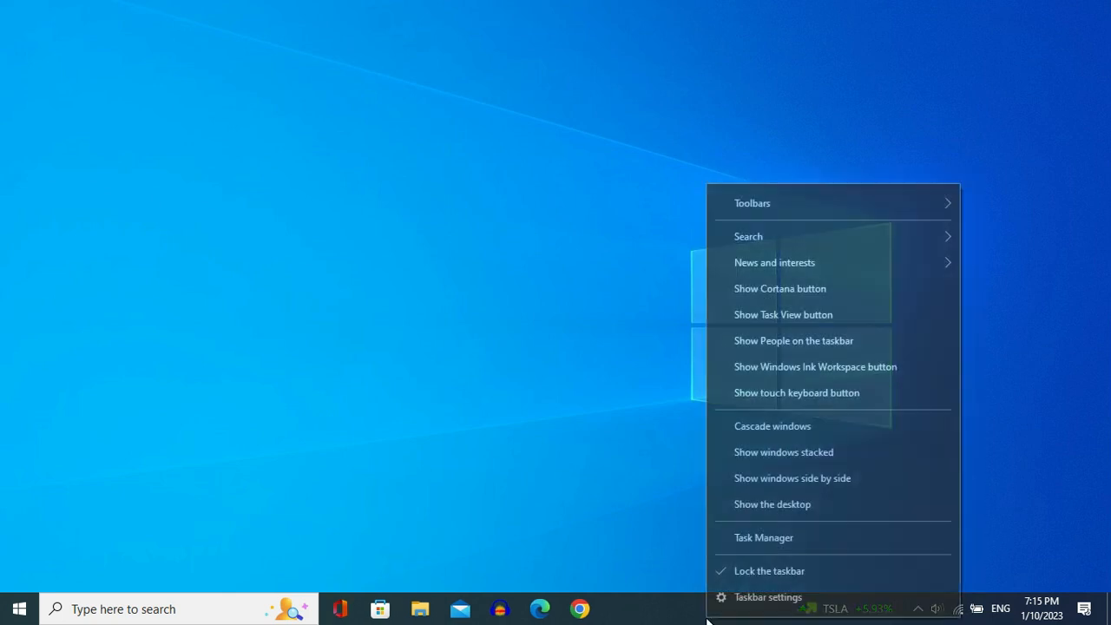
{"action": "mouse_move", "coordinate": [745, 240]}
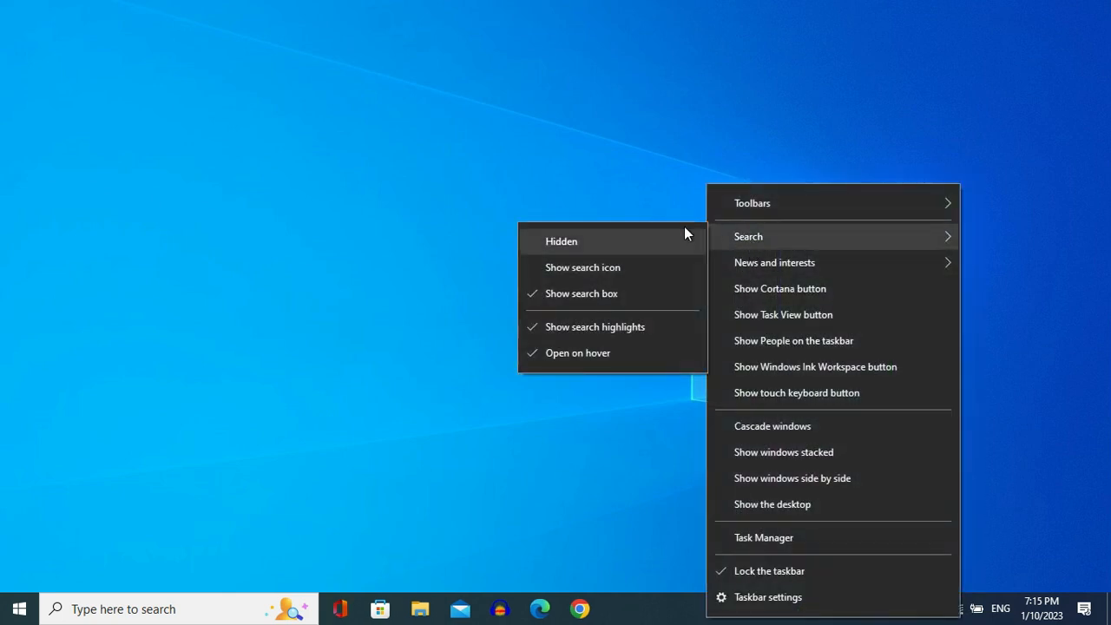
{"action": "left_click", "coordinate": [573, 243]}
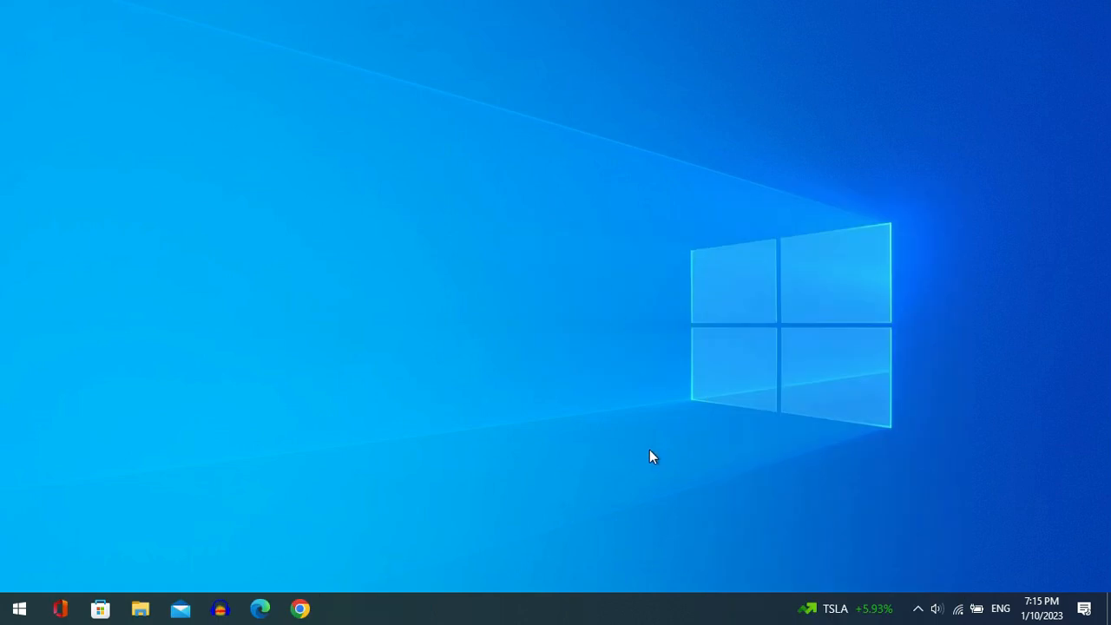
{"action": "right_click", "coordinate": [660, 598]}
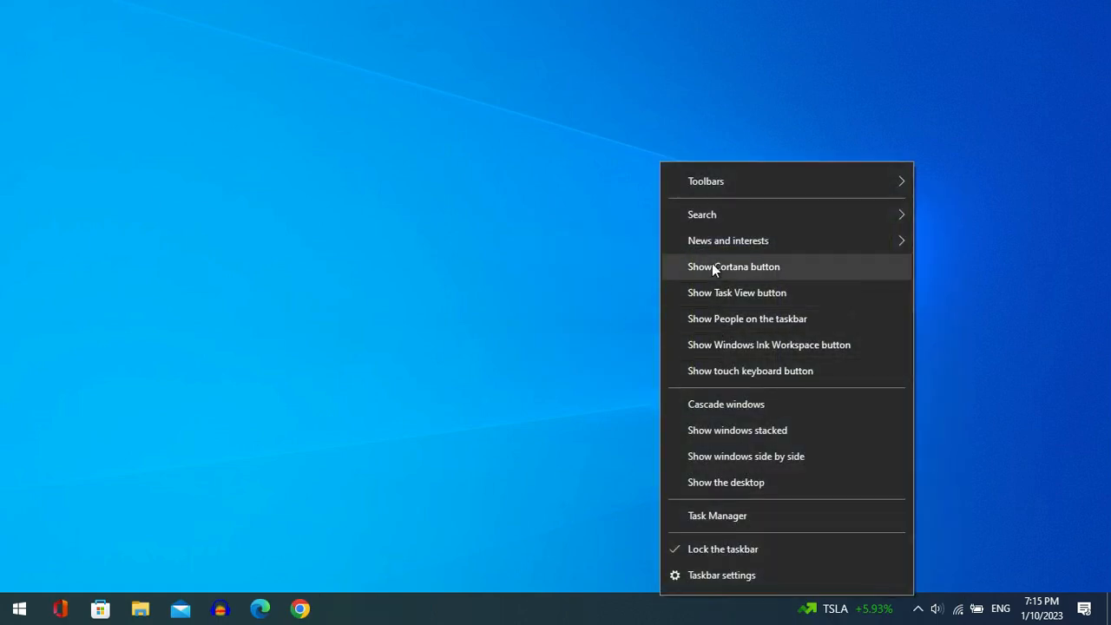
{"action": "mouse_move", "coordinate": [725, 242]}
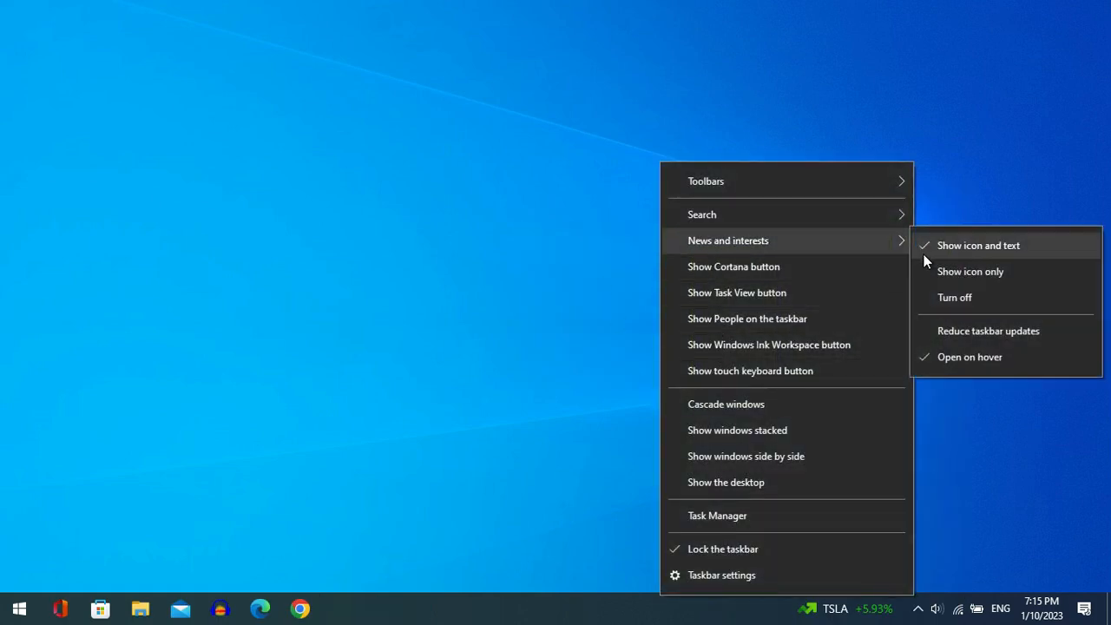
{"action": "left_click", "coordinate": [954, 298]}
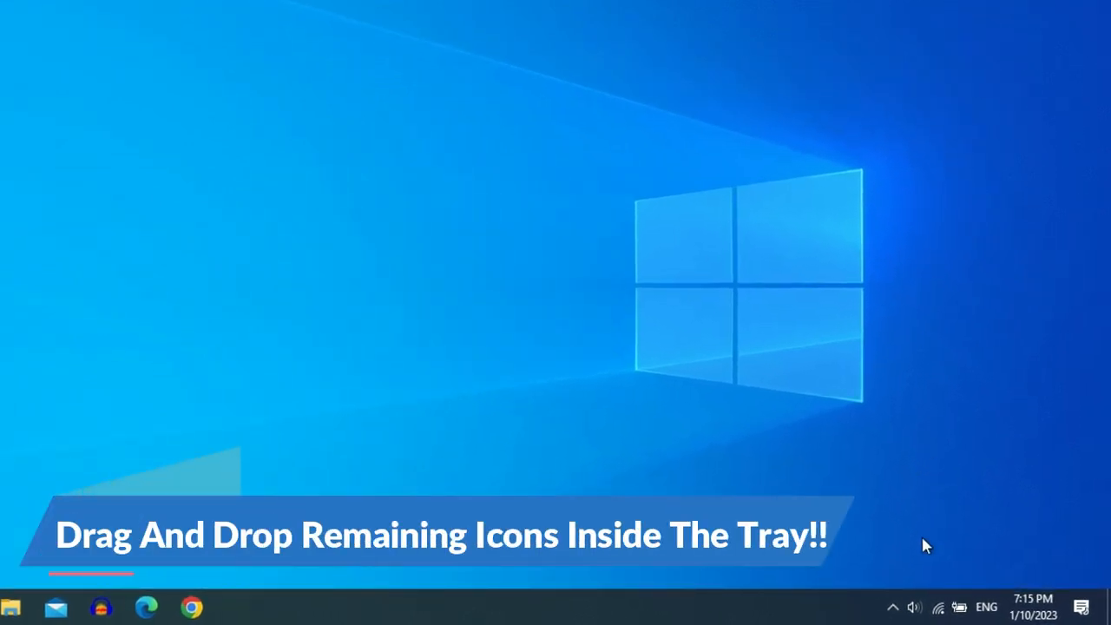
- Move the volume, network and power icons from the taskbar into the hidden icons tray
{"action": "left_click_drag", "start_coordinate": [913, 605], "coordinate": [942, 609]}
{"action": "left_click", "coordinate": [803, 505]}
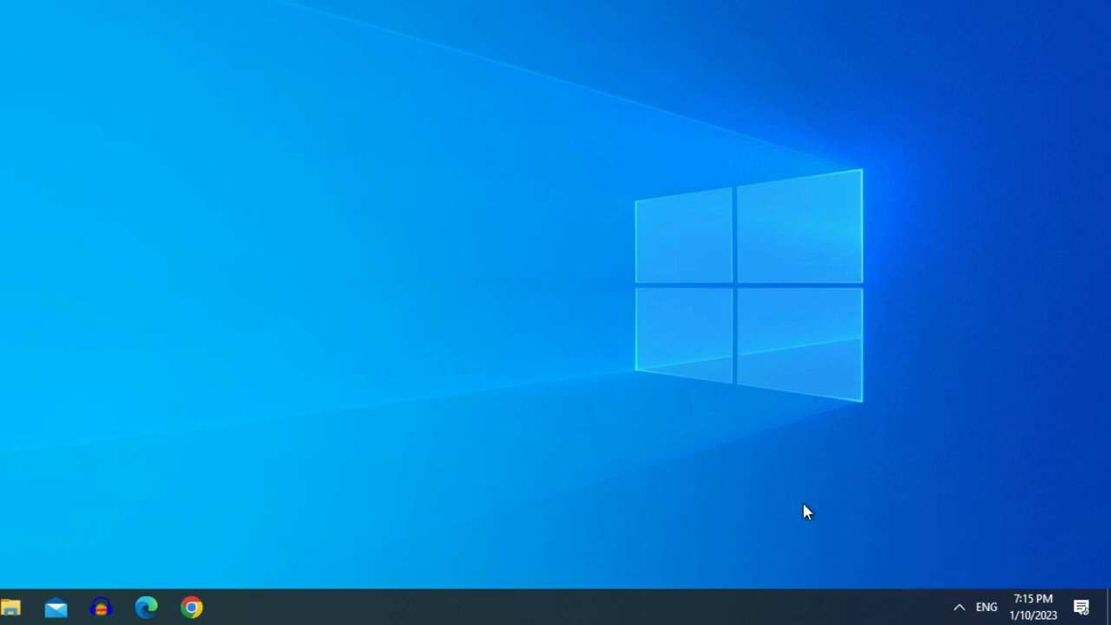
- Turn on small taskbar buttons in the taskbar settings
{"action": "right_click", "coordinate": [765, 602]}
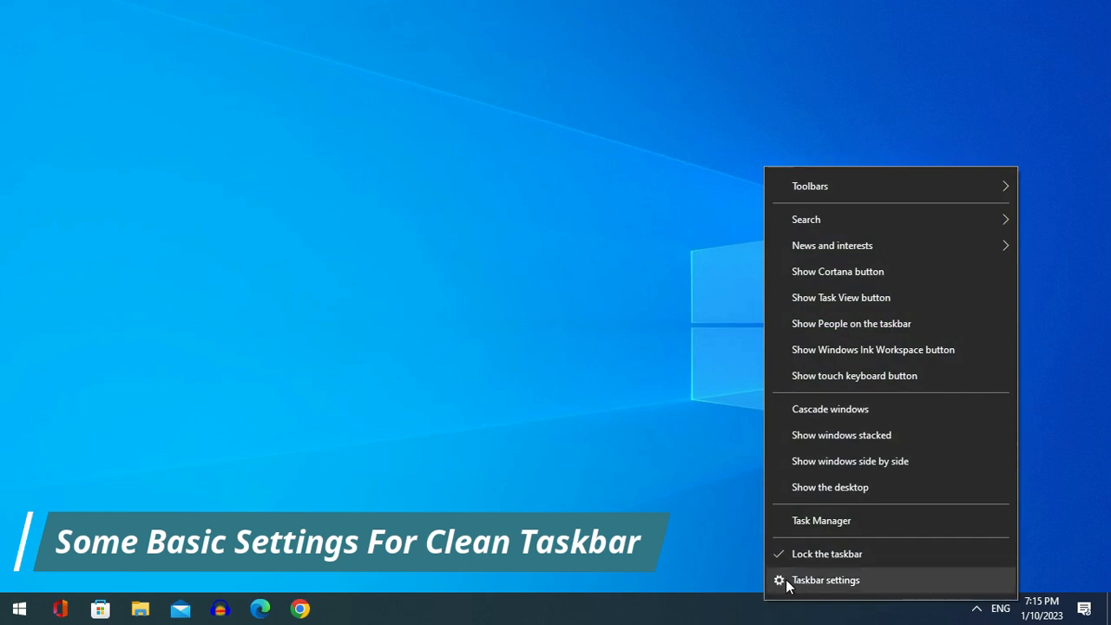
{"action": "left_click", "coordinate": [798, 579]}
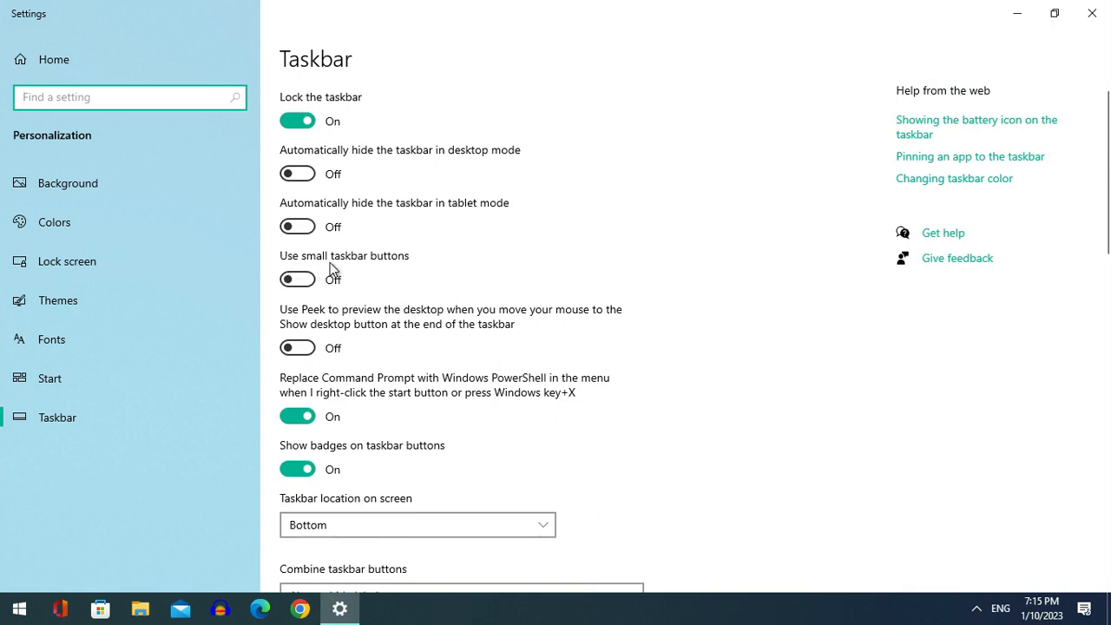
{"action": "left_click", "coordinate": [300, 280]}
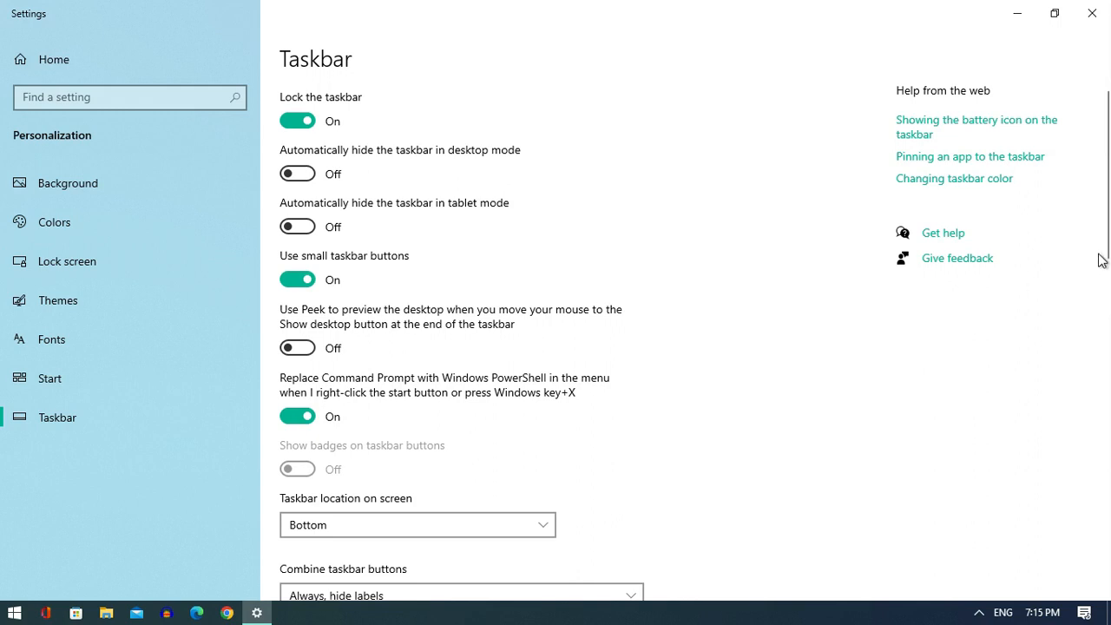
- Turn off the Clock, Input Indicator, Location and Action Center system icons for the notification area
{"action": "left_click_drag", "start_coordinate": [1100, 260], "coordinate": [1100, 332]}
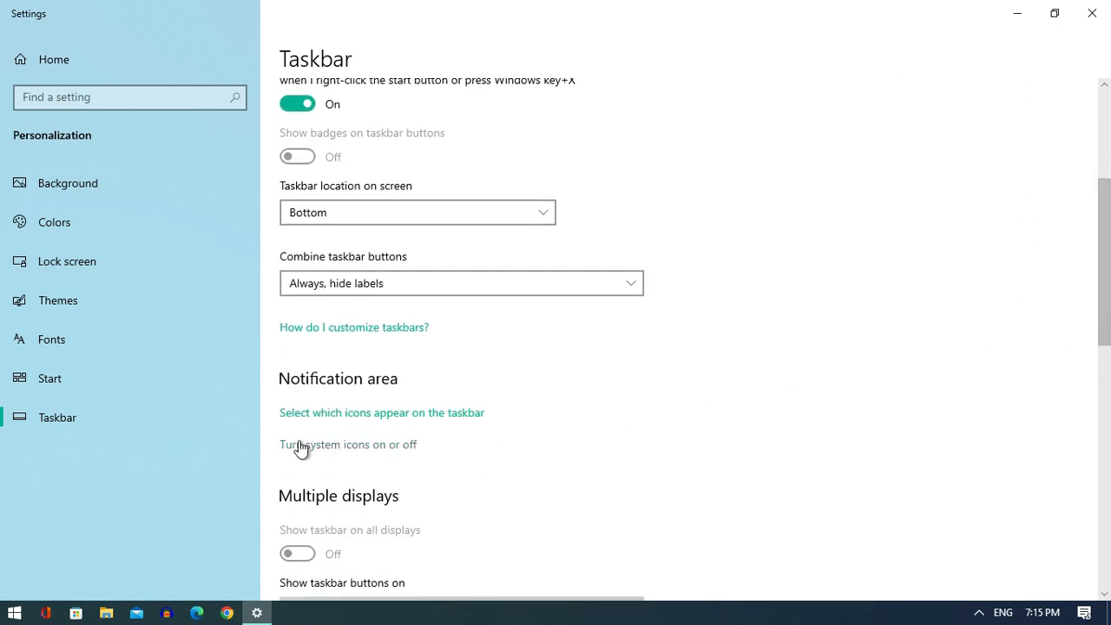
{"action": "left_click", "coordinate": [339, 446]}
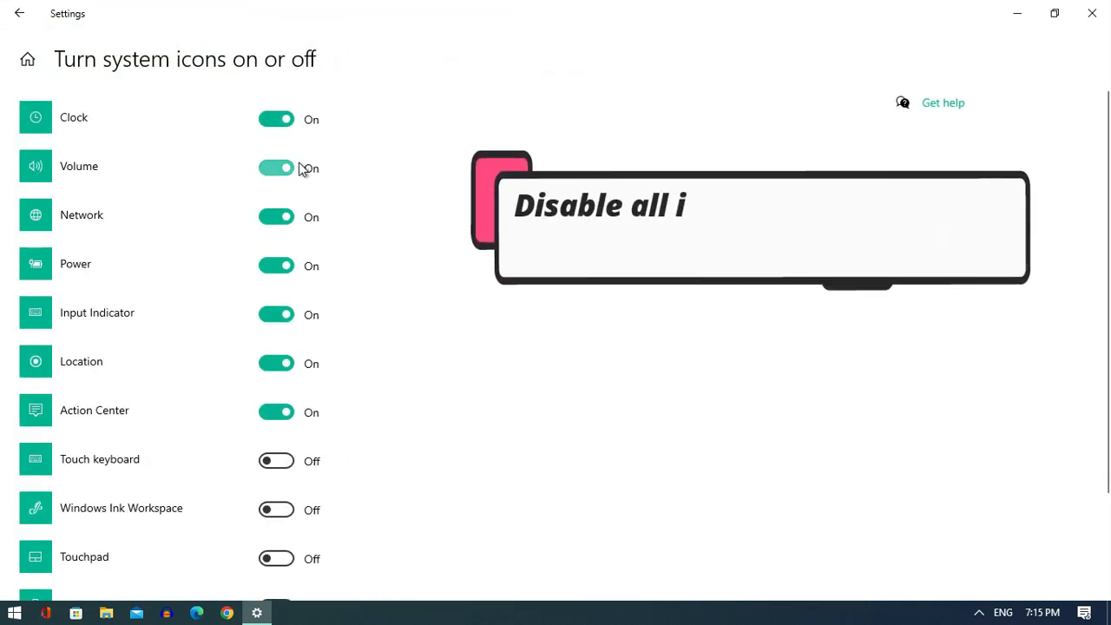
{"action": "left_click", "coordinate": [280, 120]}
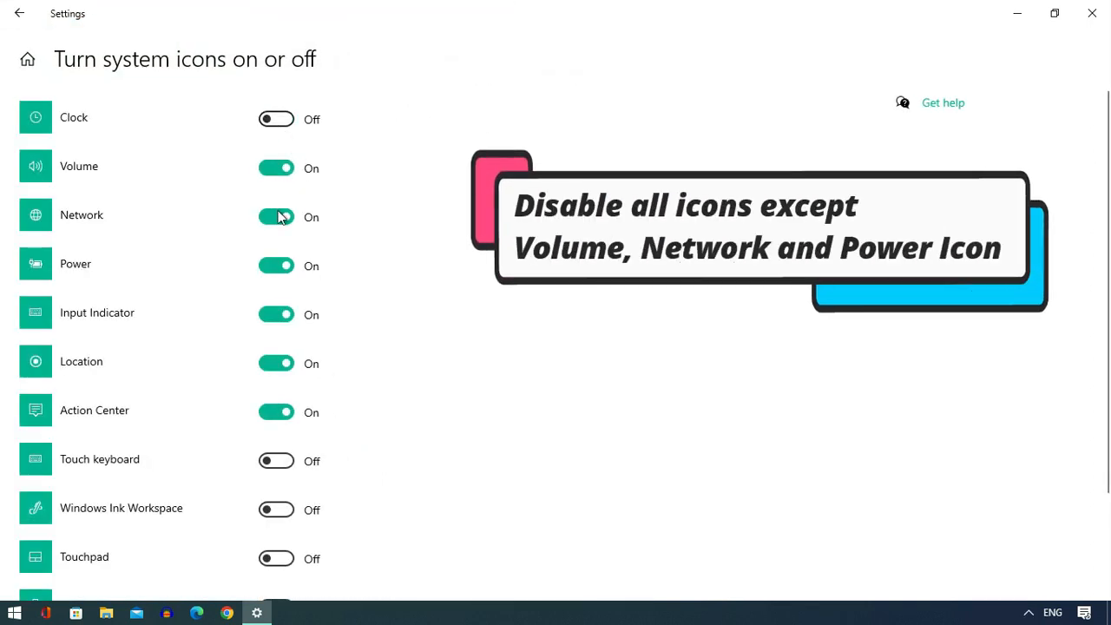
{"action": "left_click", "coordinate": [271, 316]}
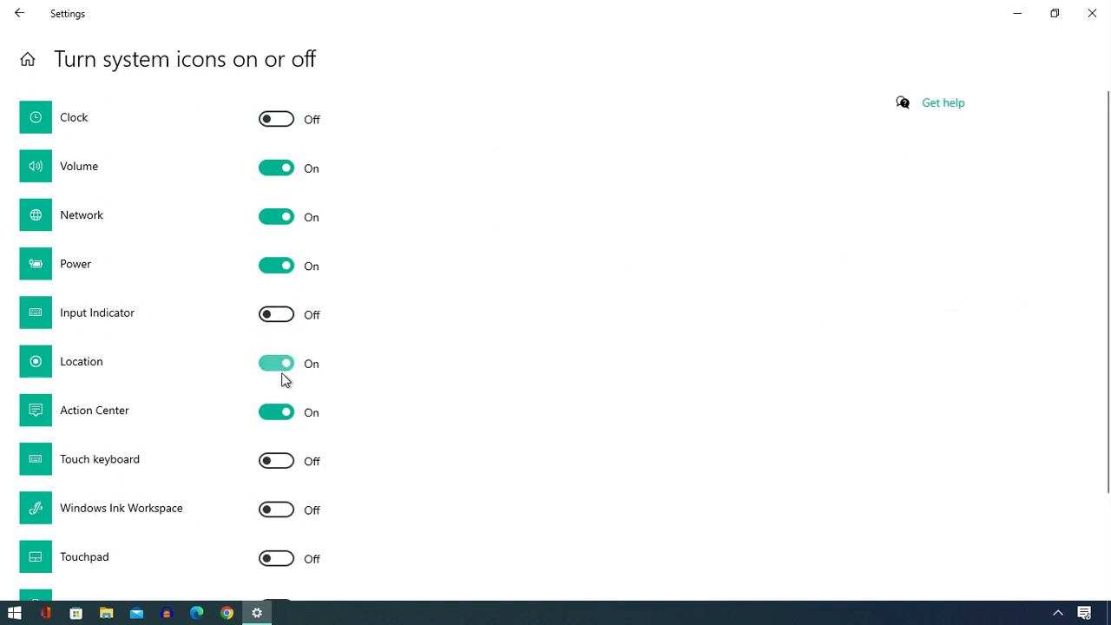
{"action": "left_click", "coordinate": [276, 370]}
{"action": "left_click", "coordinate": [280, 419]}
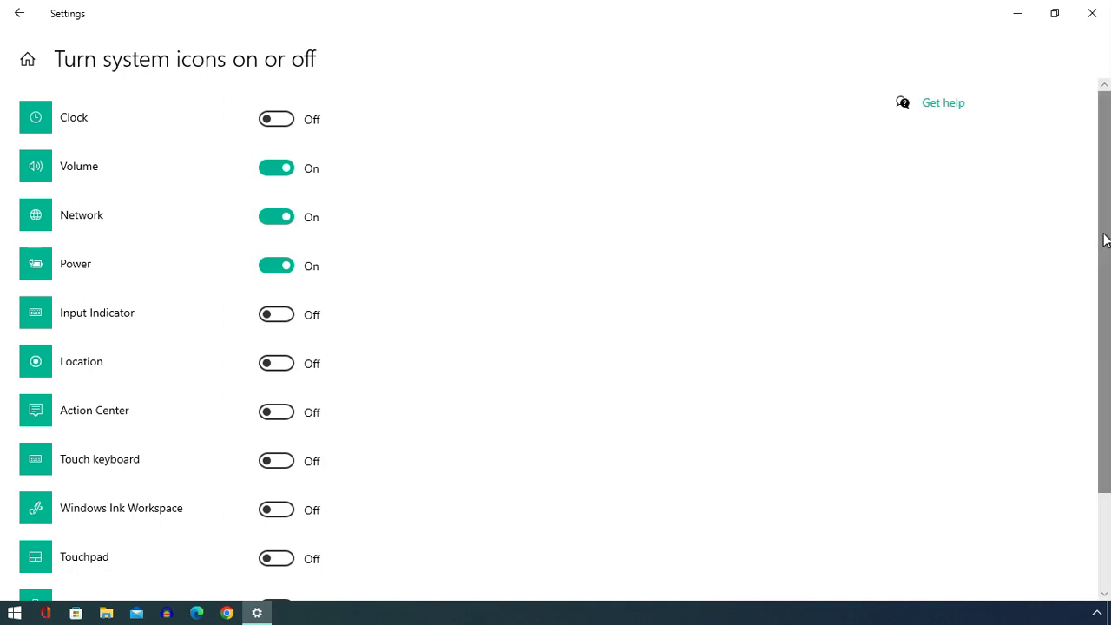
{"action": "mouse_move", "coordinate": [1108, 235]}
{"action": "left_mouse_down"}
{"action": "mouse_move", "coordinate": [1108, 384]}
{"action": "mouse_move", "coordinate": [1108, 247]}
{"action": "mouse_move", "coordinate": [1097, 216]}
{"action": "left_mouse_up"}
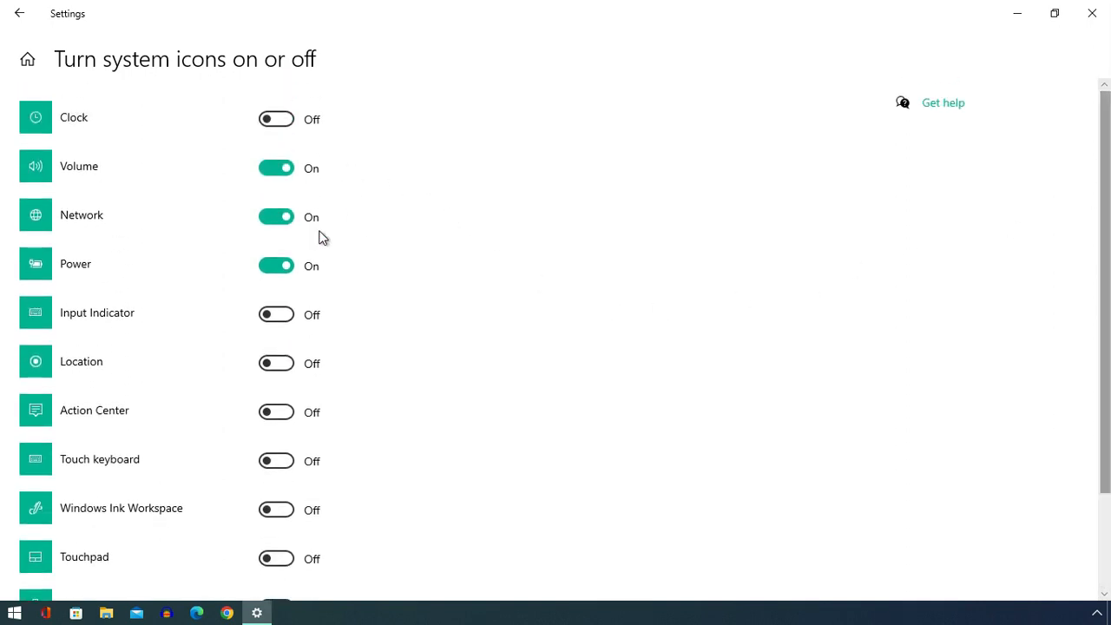
- Enable full-screen Start in the Start personalization settings, checking the Start menu before and after, and close Settings
{"action": "left_click", "coordinate": [19, 15]}
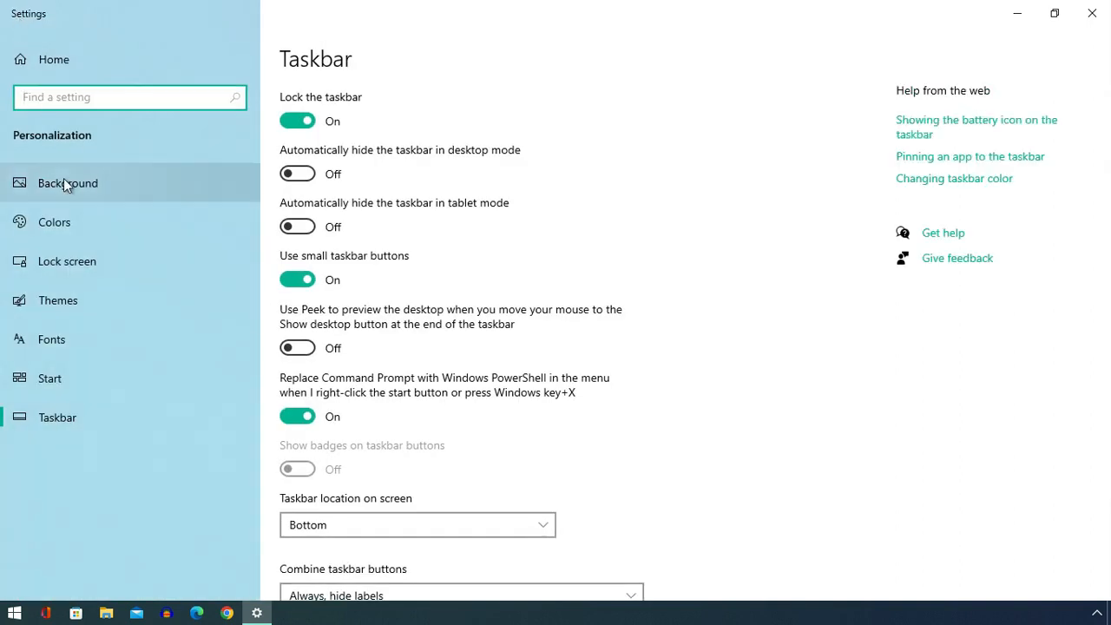
{"action": "left_click", "coordinate": [72, 383]}
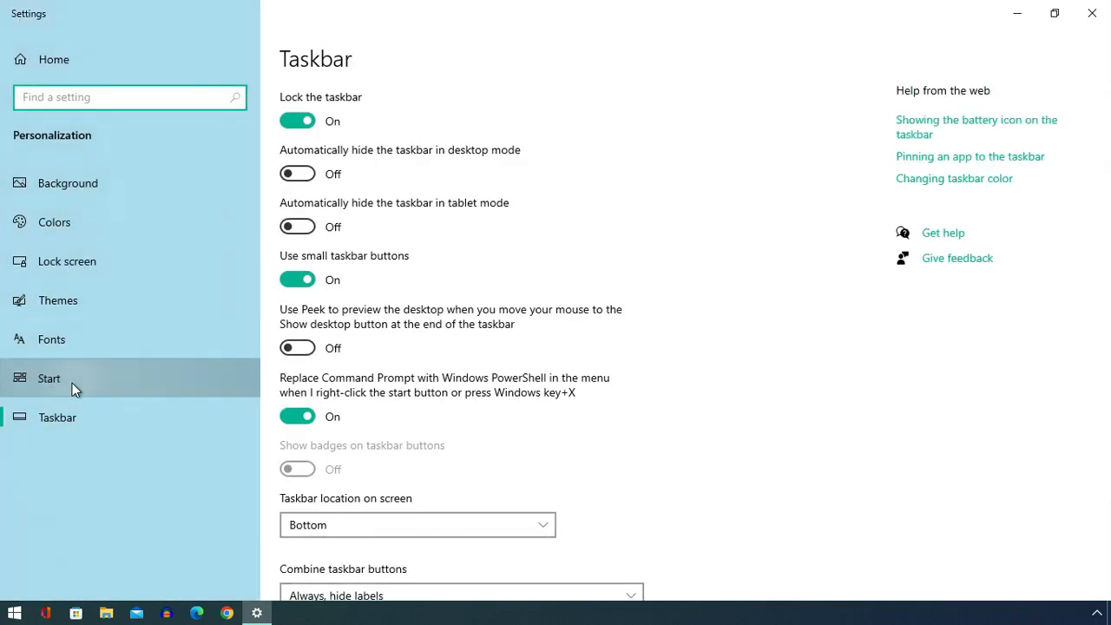
{"action": "left_click", "coordinate": [14, 613]}
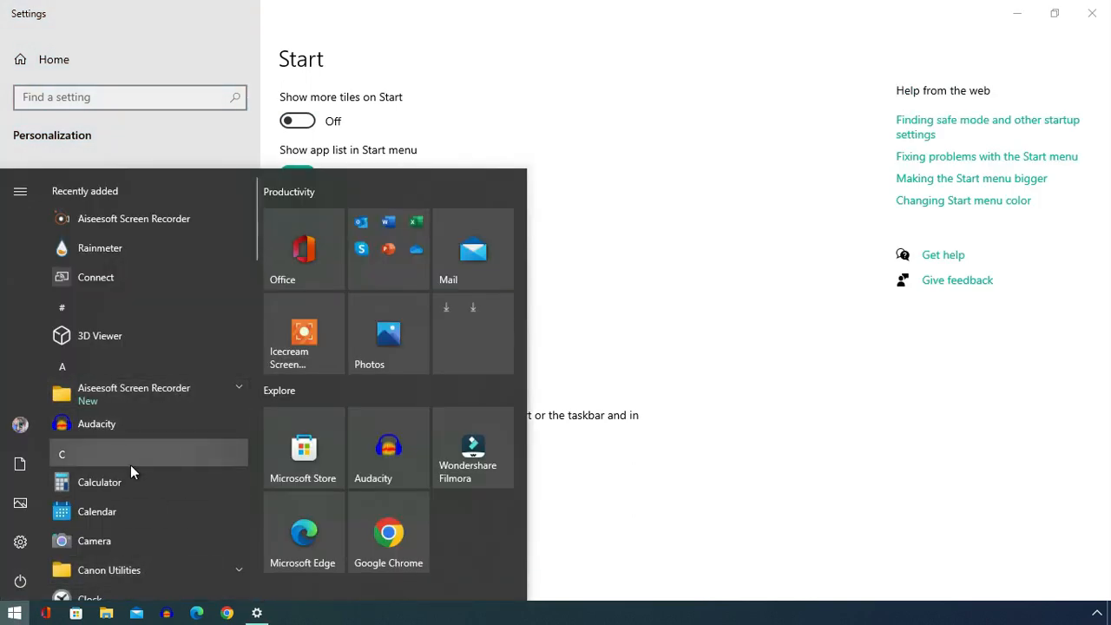
{"action": "left_click", "coordinate": [14, 612]}
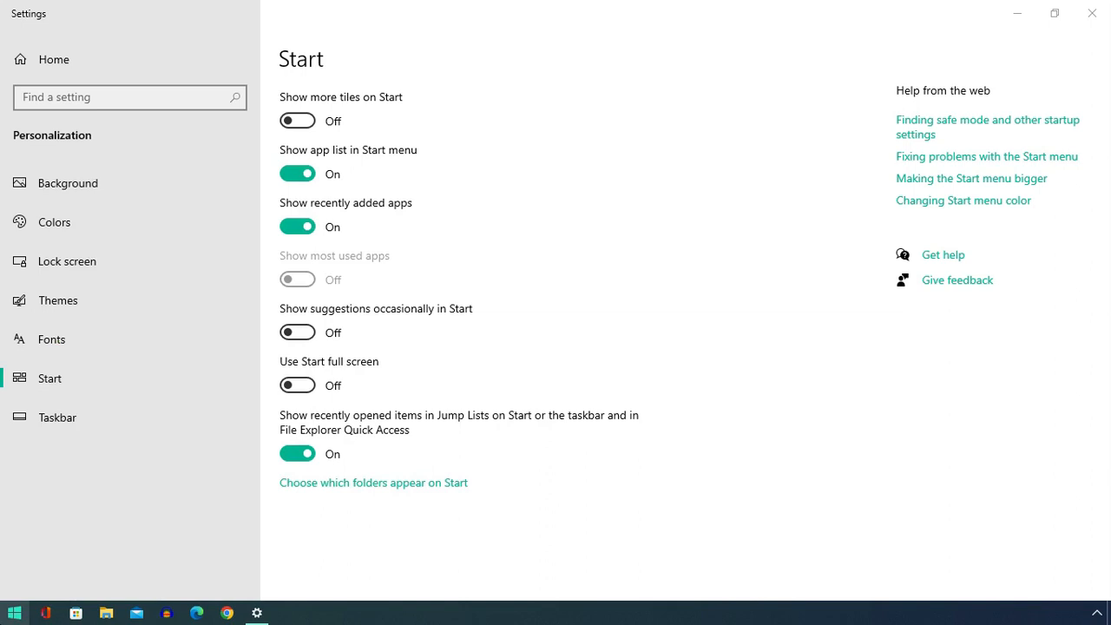
{"action": "left_click", "coordinate": [298, 387]}
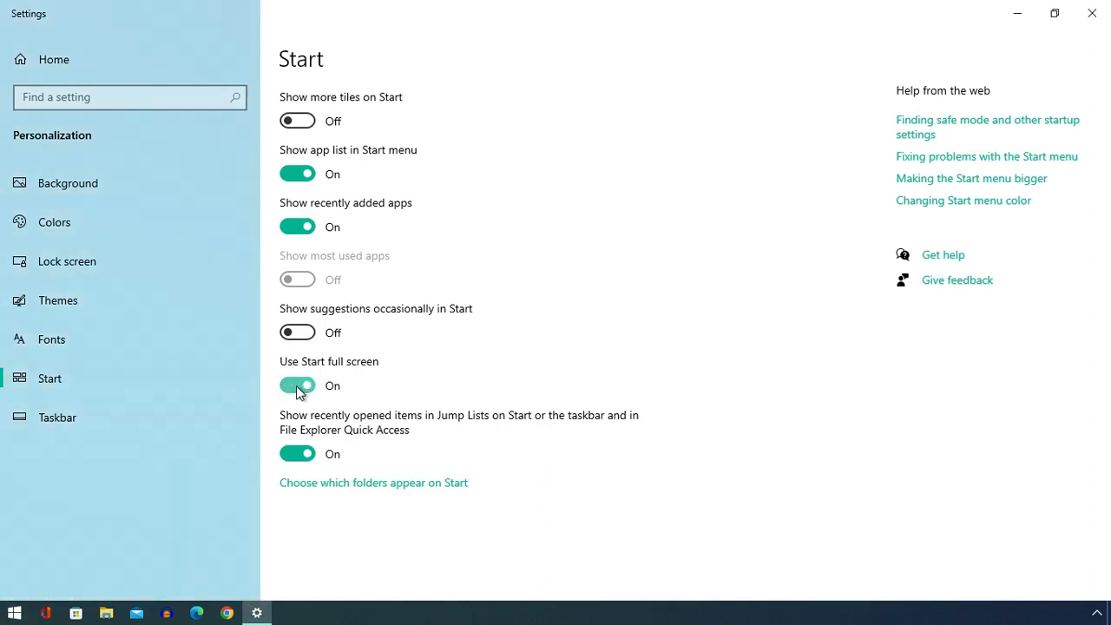
{"action": "left_click", "coordinate": [18, 616]}
{"action": "left_click", "coordinate": [17, 616]}
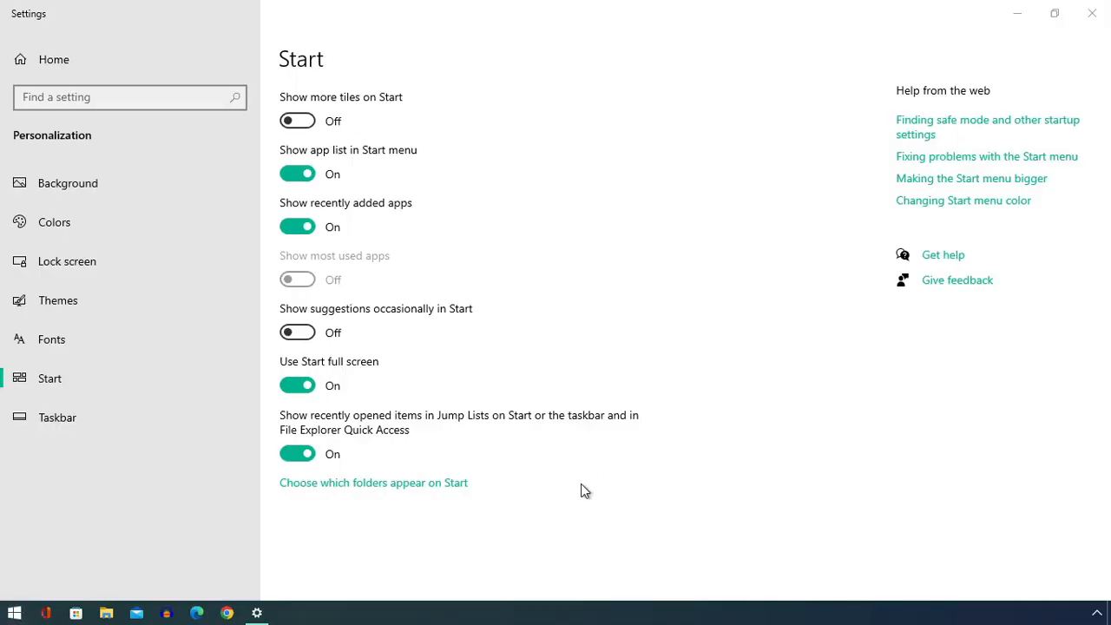
{"action": "left_click", "coordinate": [1093, 9]}
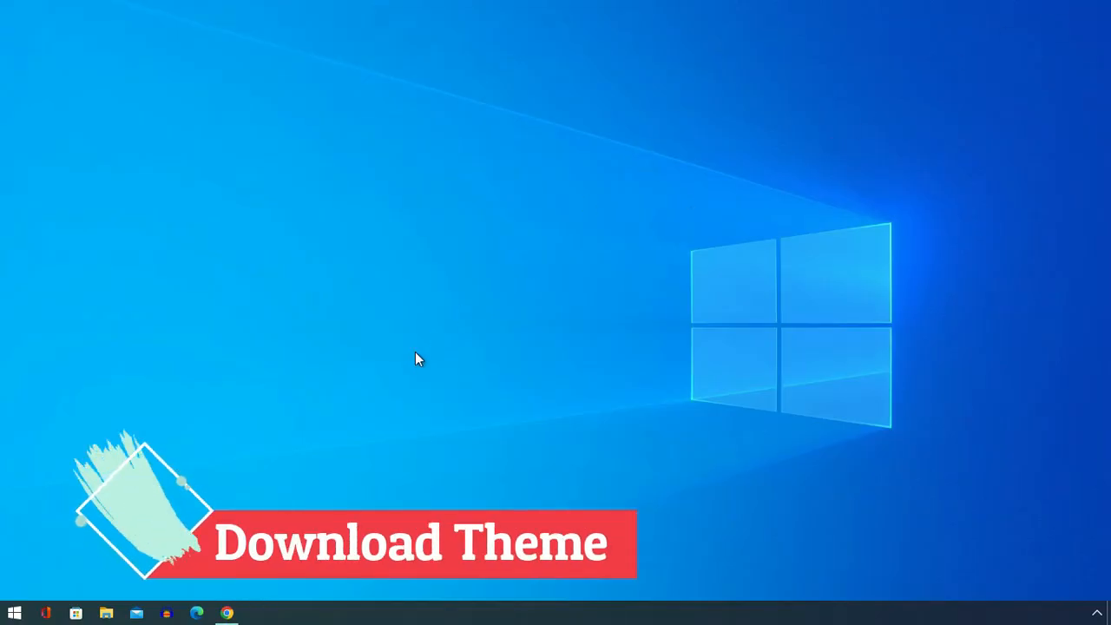
- In Chrome, download "Give Your Desktop New Freash Modern Look 2023.zip" from MEGA and the Rainmeter 4.5.17 installer from rainmeter.net
{"action": "left_click", "coordinate": [227, 613]}
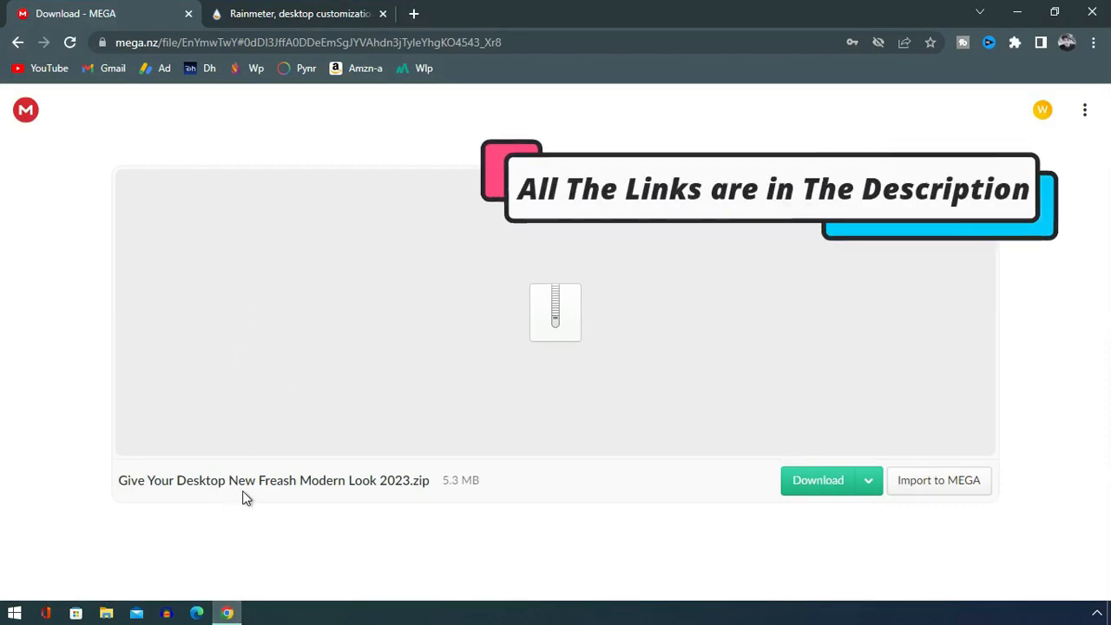
{"action": "left_click", "coordinate": [807, 480]}
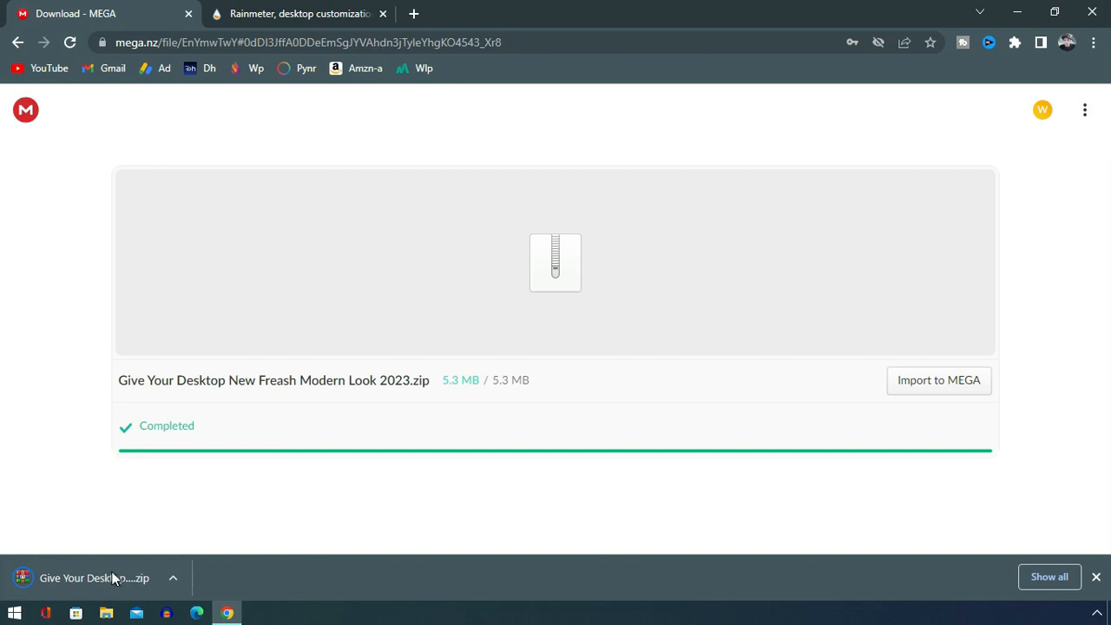
{"action": "left_click", "coordinate": [265, 14]}
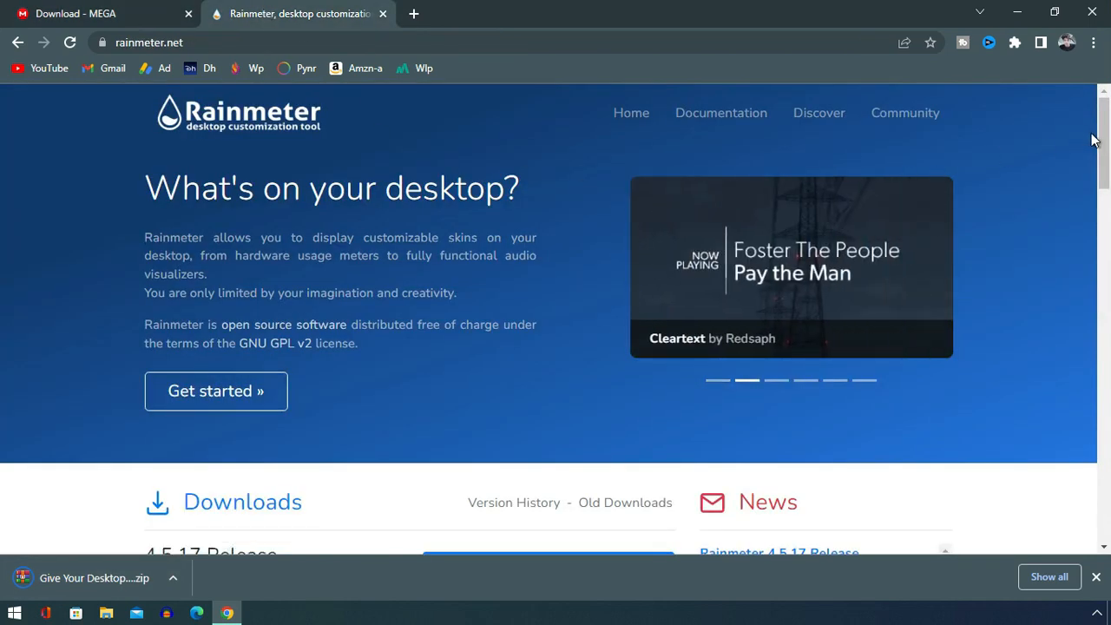
{"action": "left_click_drag", "start_coordinate": [1104, 140], "coordinate": [1104, 194]}
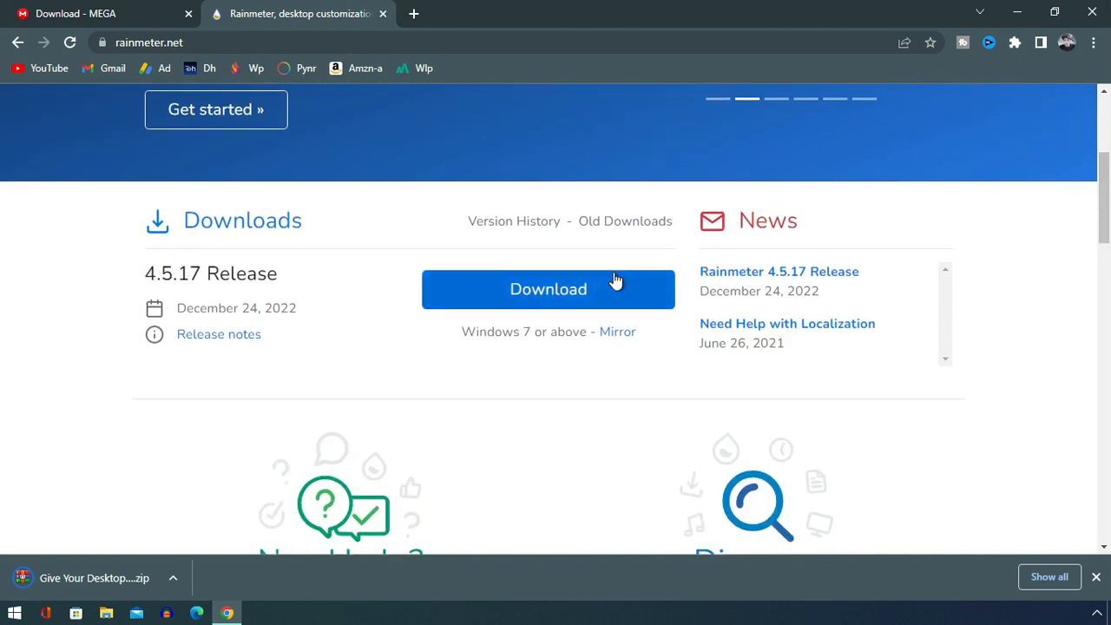
{"action": "left_click", "coordinate": [547, 290]}
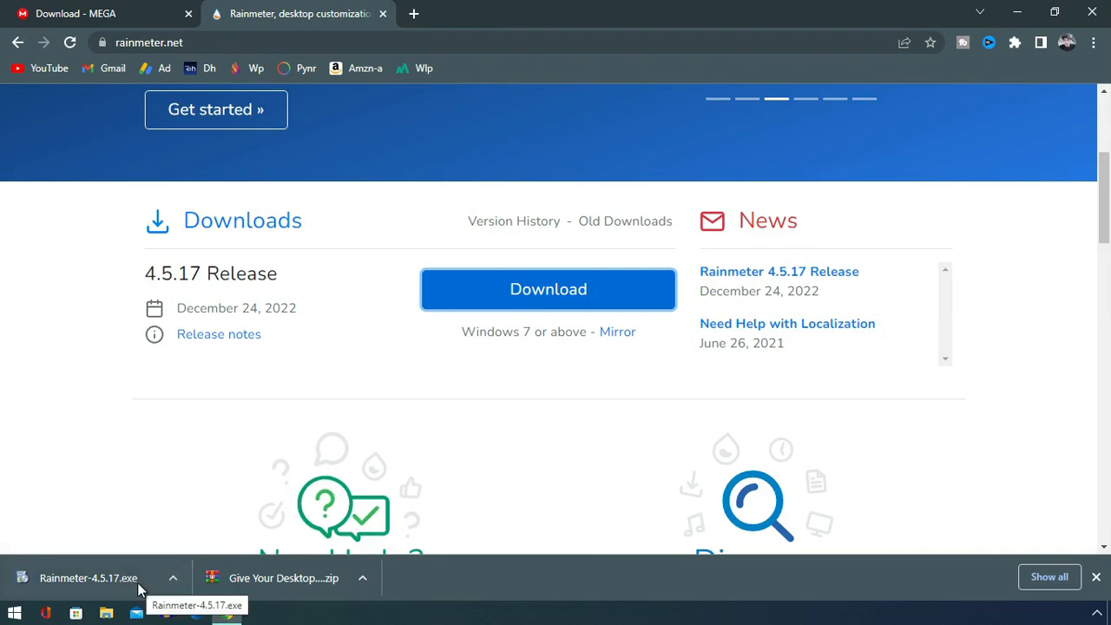
- Show the downloaded Rainmeter-4.5.17.exe in its folder, minimize the folder window and close Chrome
{"action": "left_click", "coordinate": [173, 578]}
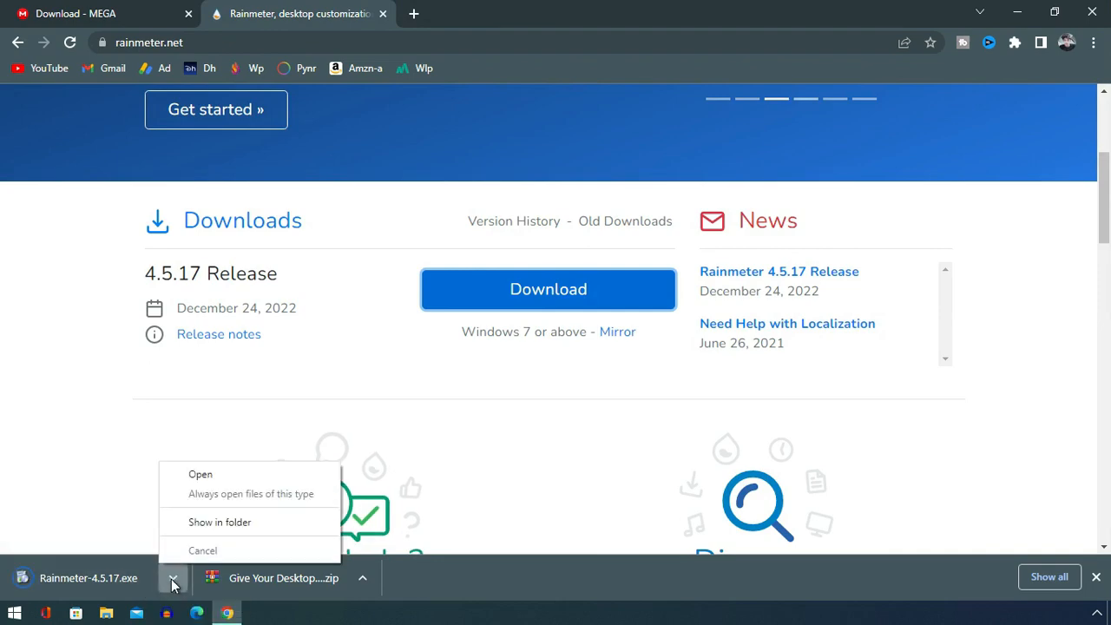
{"action": "left_click", "coordinate": [201, 524]}
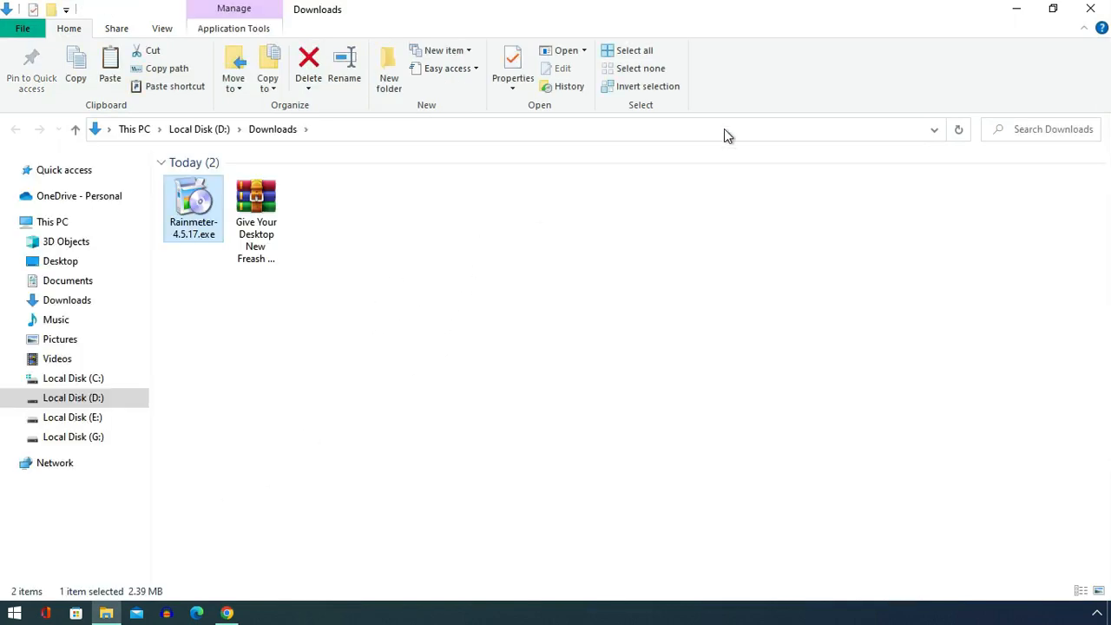
{"action": "left_click", "coordinate": [1017, 9]}
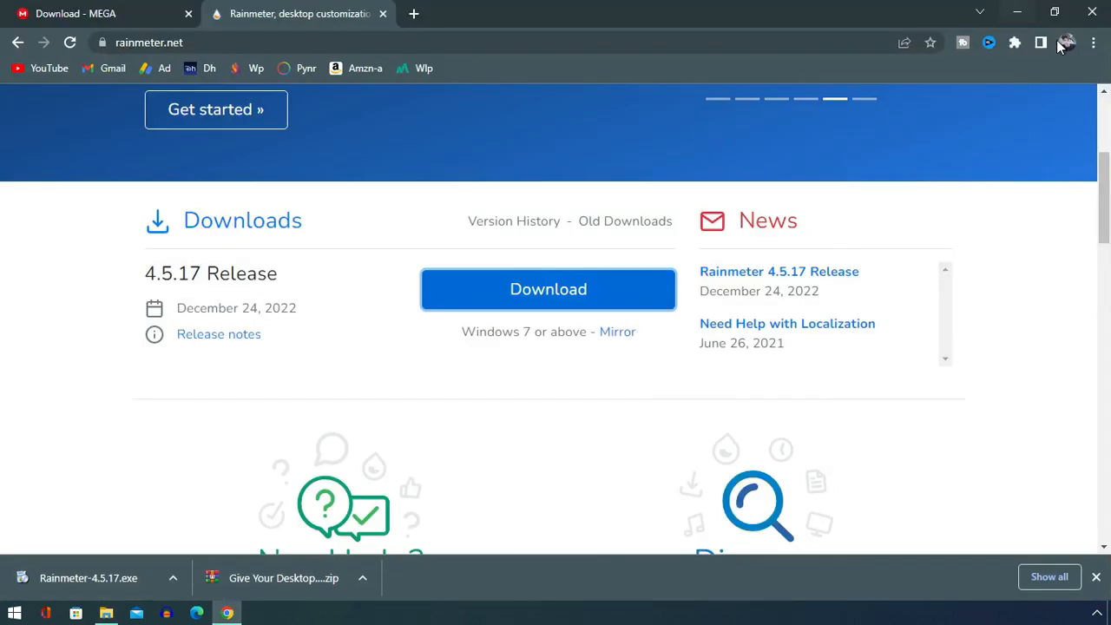
{"action": "left_click", "coordinate": [1096, 11]}
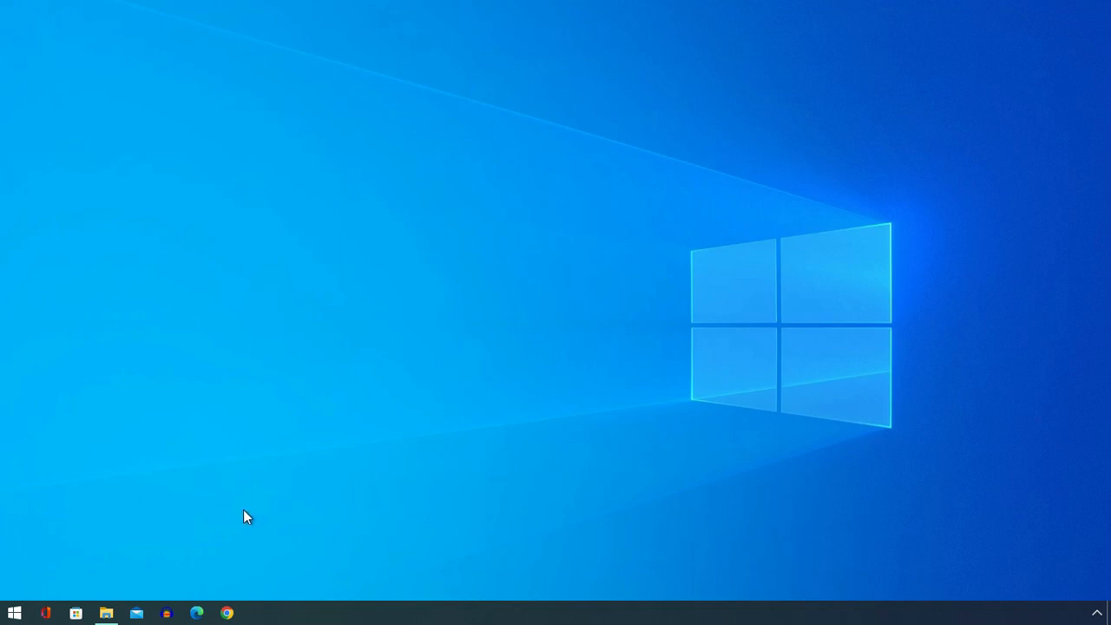
- In File Explorer, extract the "Give Your Desktop New Freash Modern Look 2023" archive into the Downloads folder and delete the archive
{"action": "left_click", "coordinate": [106, 613]}
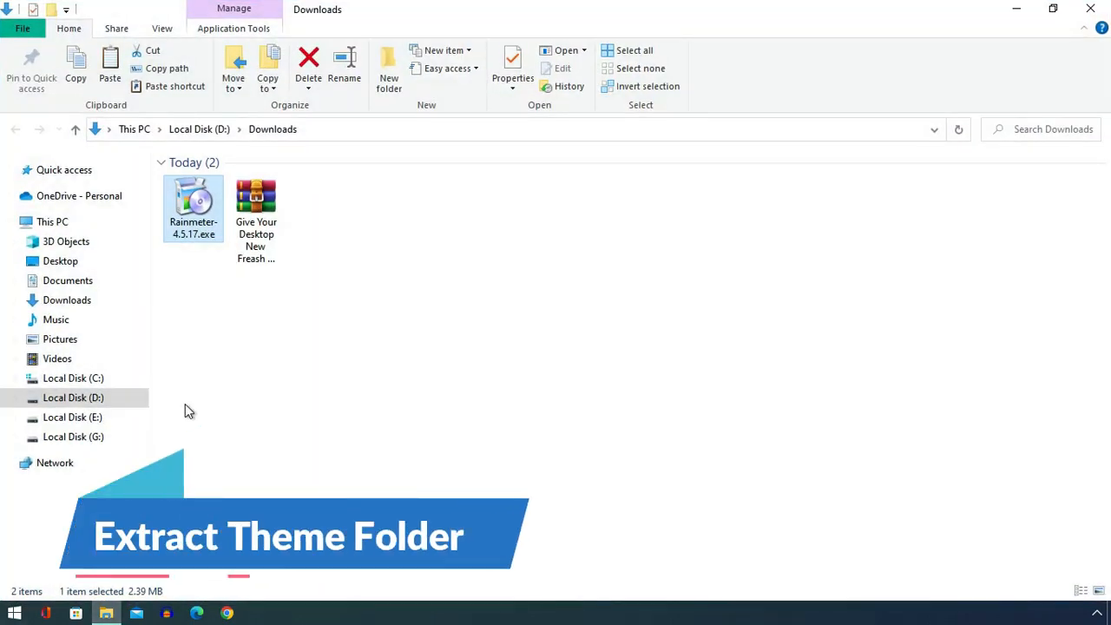
{"action": "left_click", "coordinate": [263, 219]}
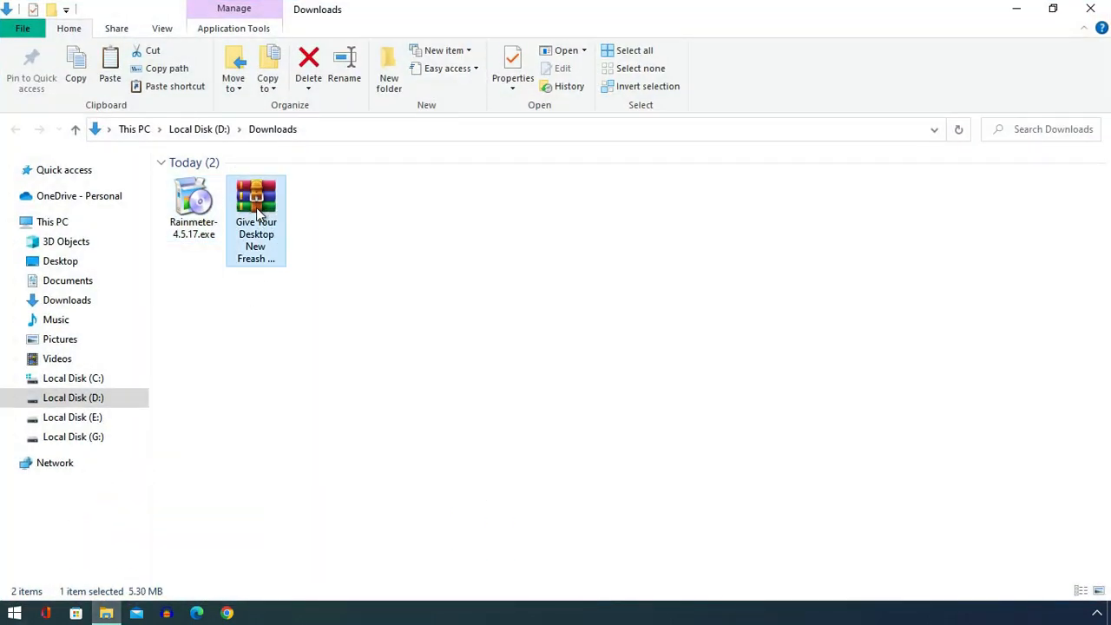
{"action": "right_click", "coordinate": [258, 210]}
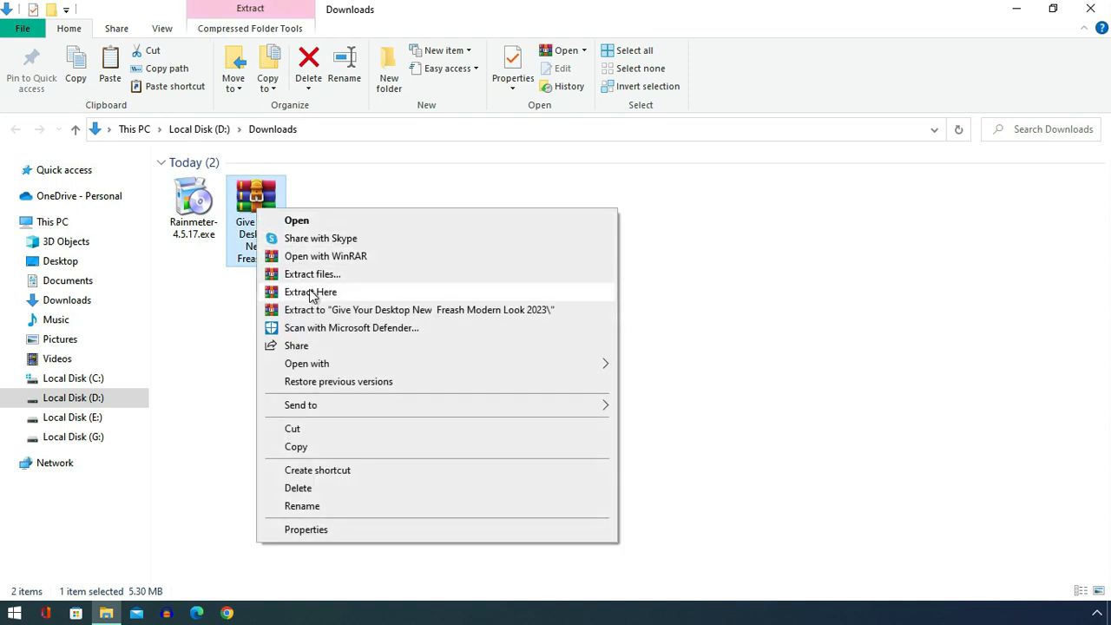
{"action": "left_click", "coordinate": [306, 298]}
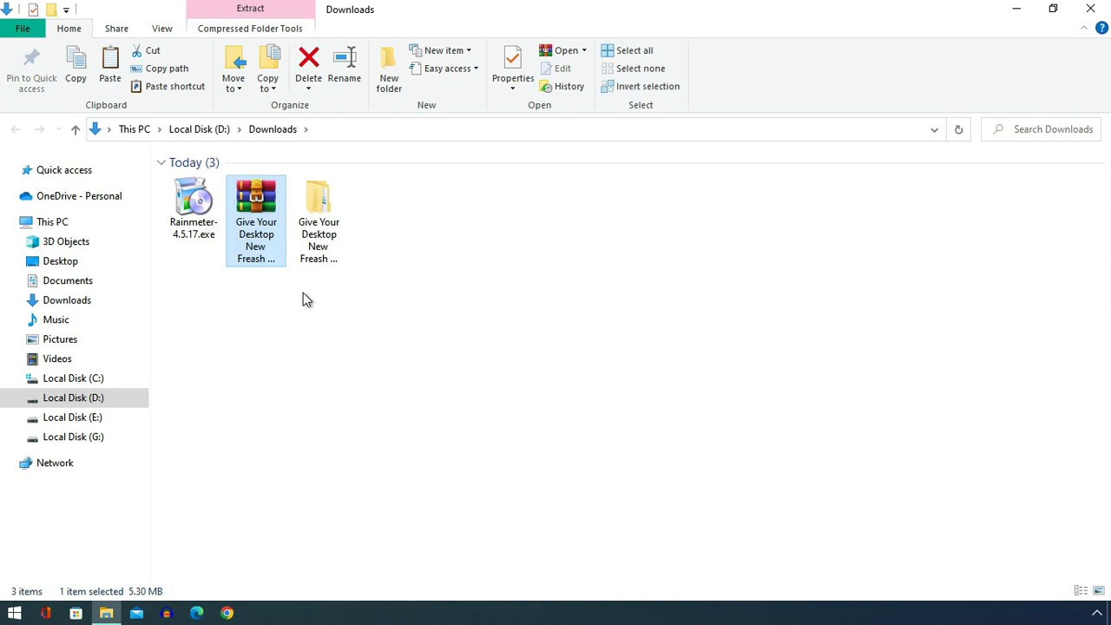
{"action": "right_click", "coordinate": [249, 208]}
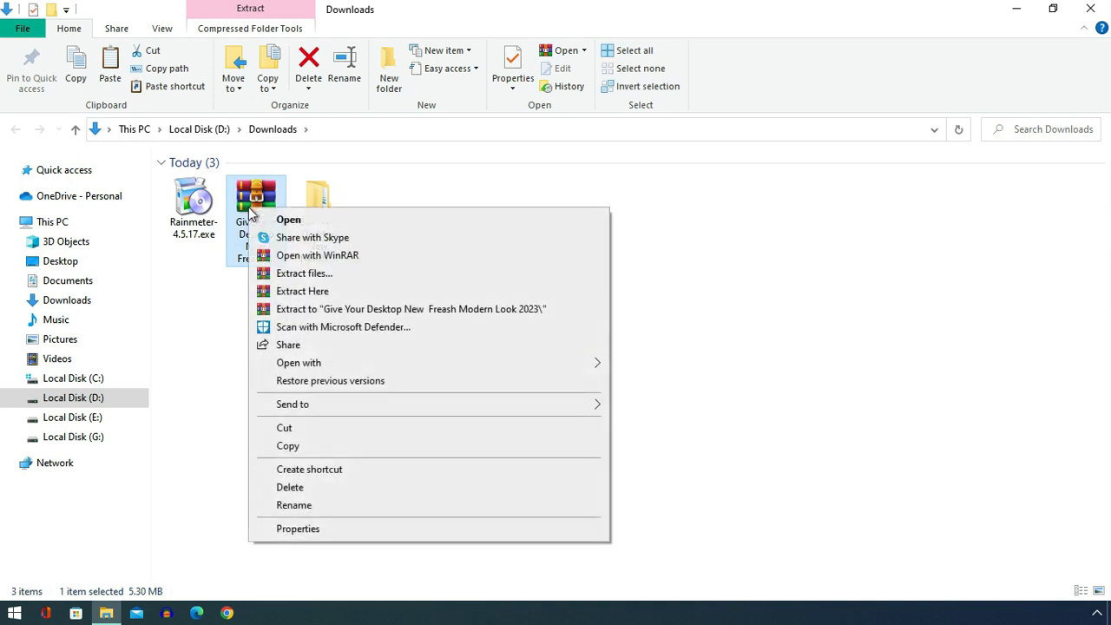
{"action": "left_click", "coordinate": [302, 487]}
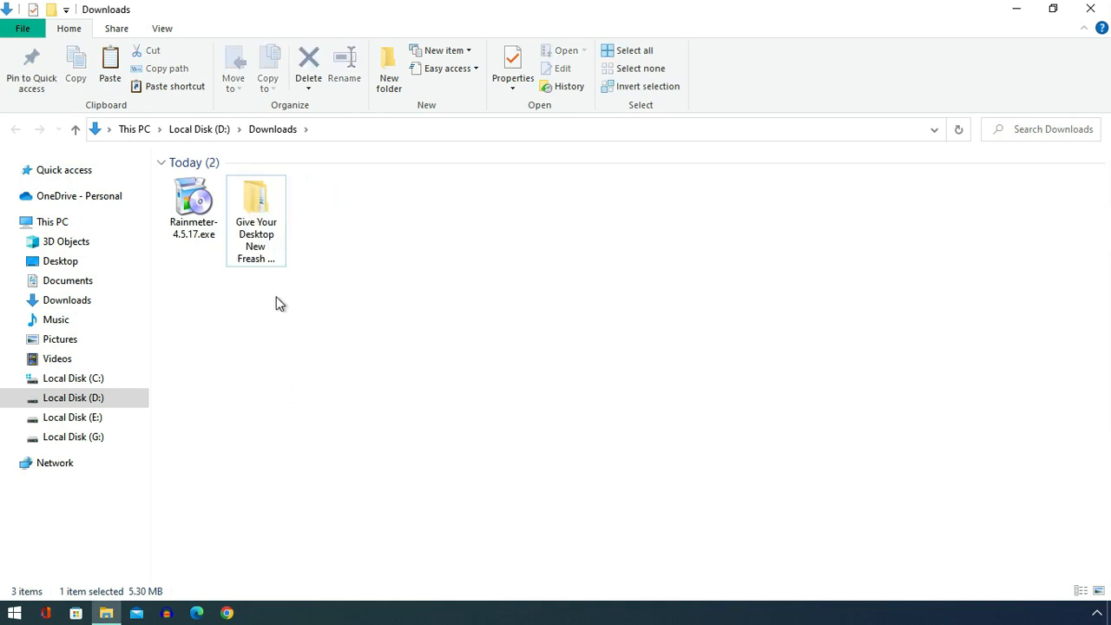
- Launch TaskbarX Configurator.exe from the extracted theme's "Taskbar X 2023" folder and minimize the folder window
{"action": "double_click", "coordinate": [260, 212]}
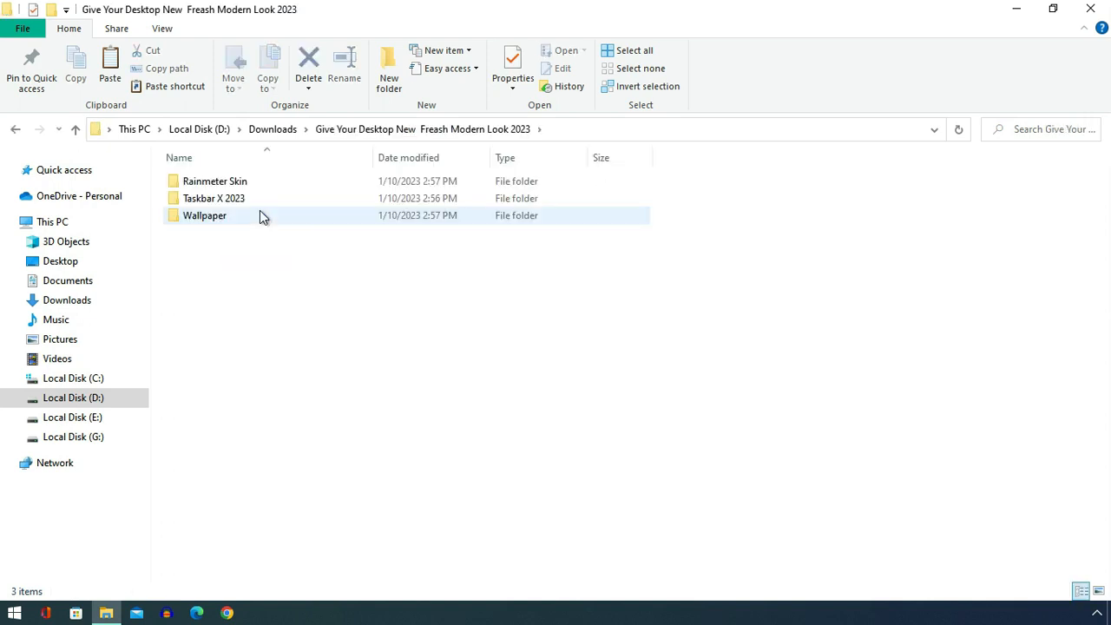
{"action": "double_click", "coordinate": [215, 200]}
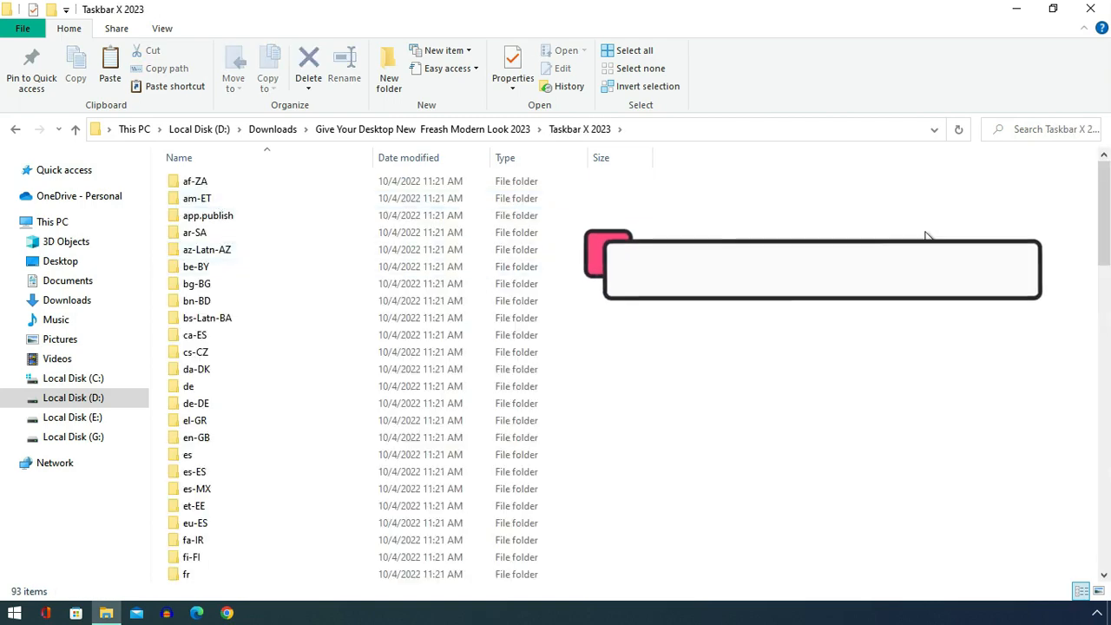
{"action": "left_click_drag", "start_coordinate": [1103, 183], "coordinate": [1105, 483]}
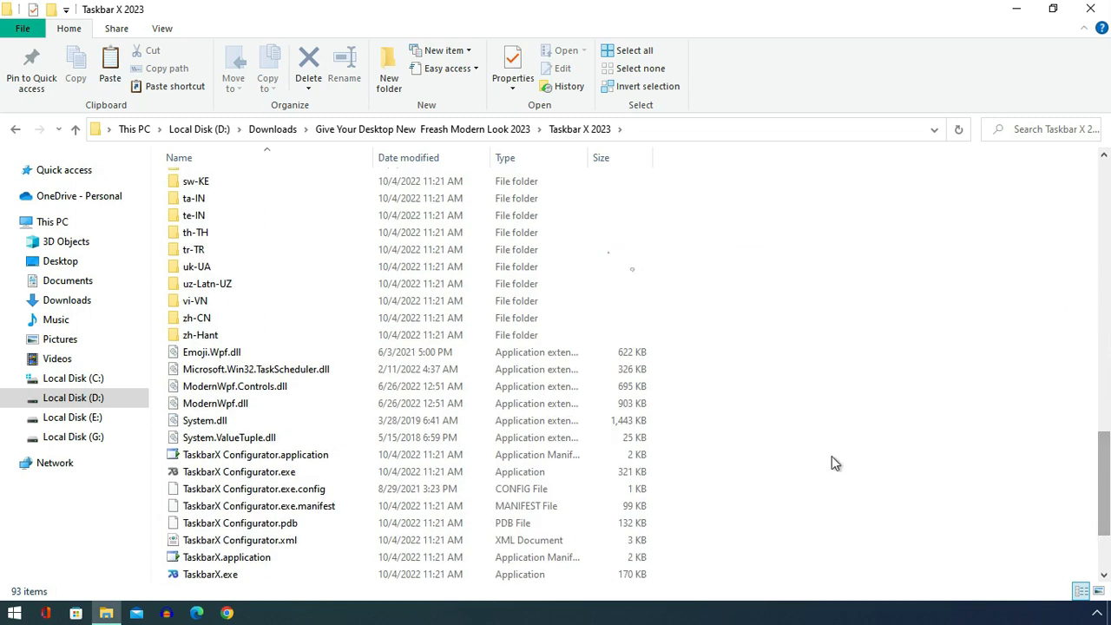
{"action": "left_click", "coordinate": [224, 474]}
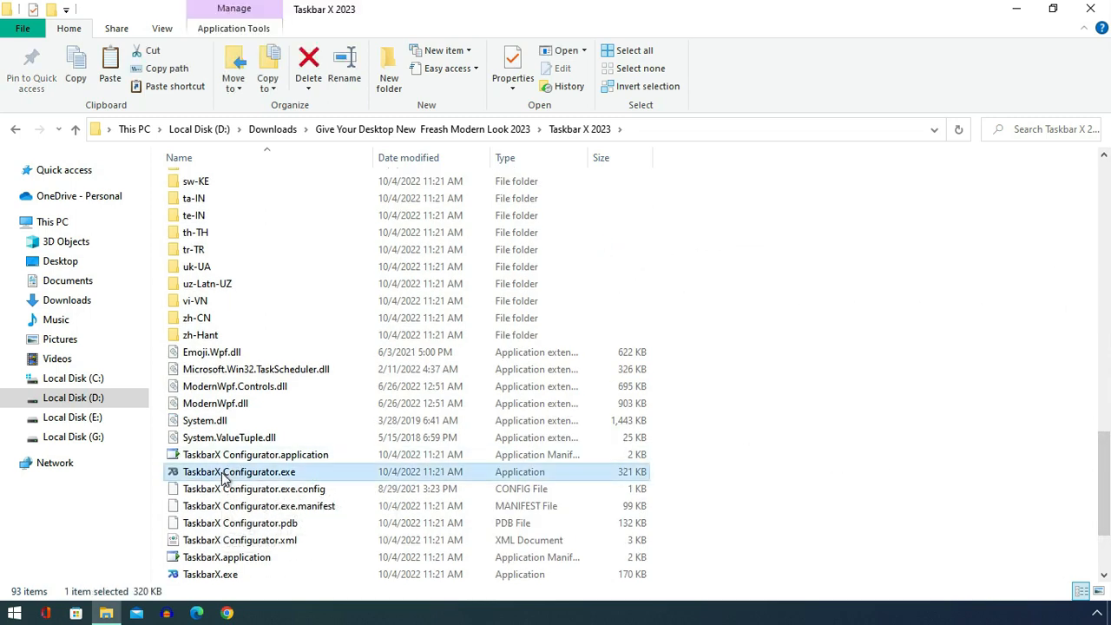
{"action": "right_click", "coordinate": [224, 478]}
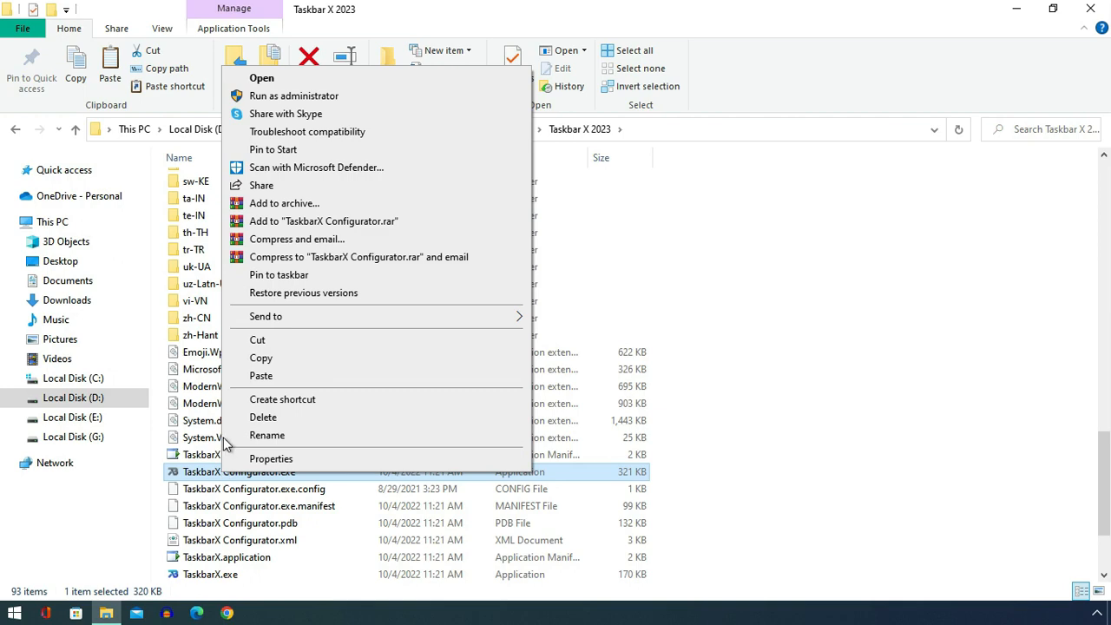
{"action": "left_click", "coordinate": [265, 83]}
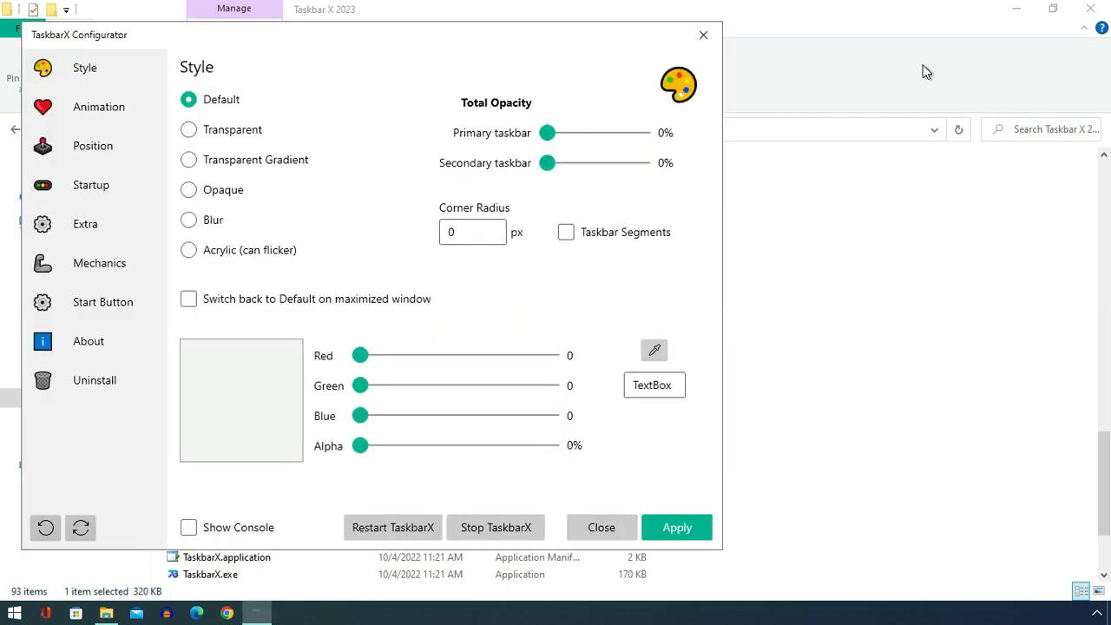
{"action": "left_click", "coordinate": [1016, 9]}
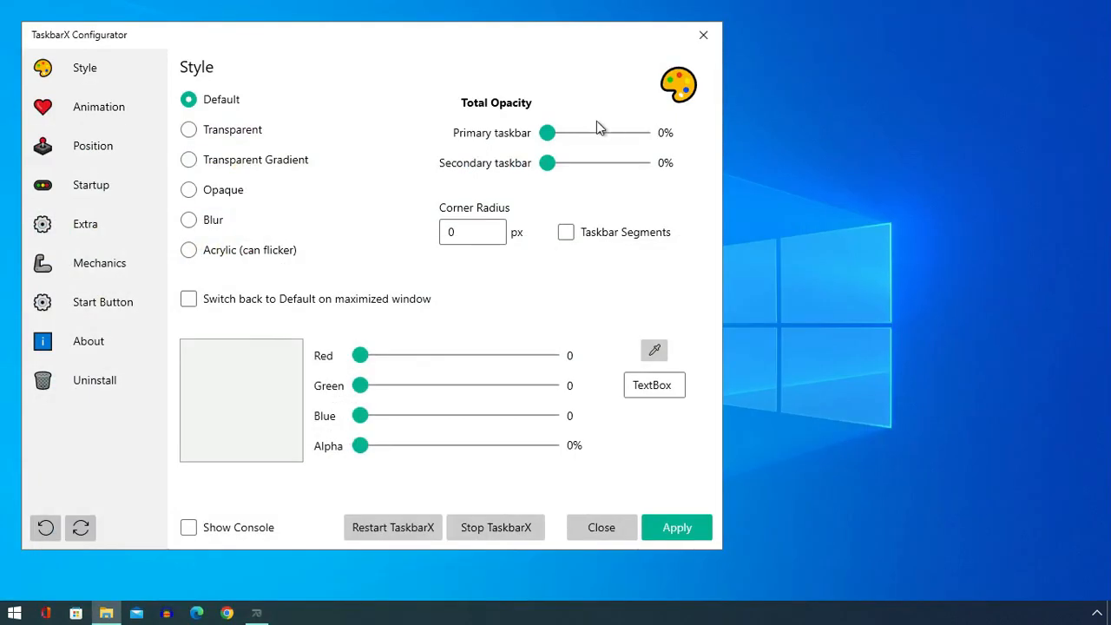
- Apply the Blur taskbar style with Taskbar Segments enabled in TaskbarX and close the configurator
{"action": "left_click", "coordinate": [189, 221]}
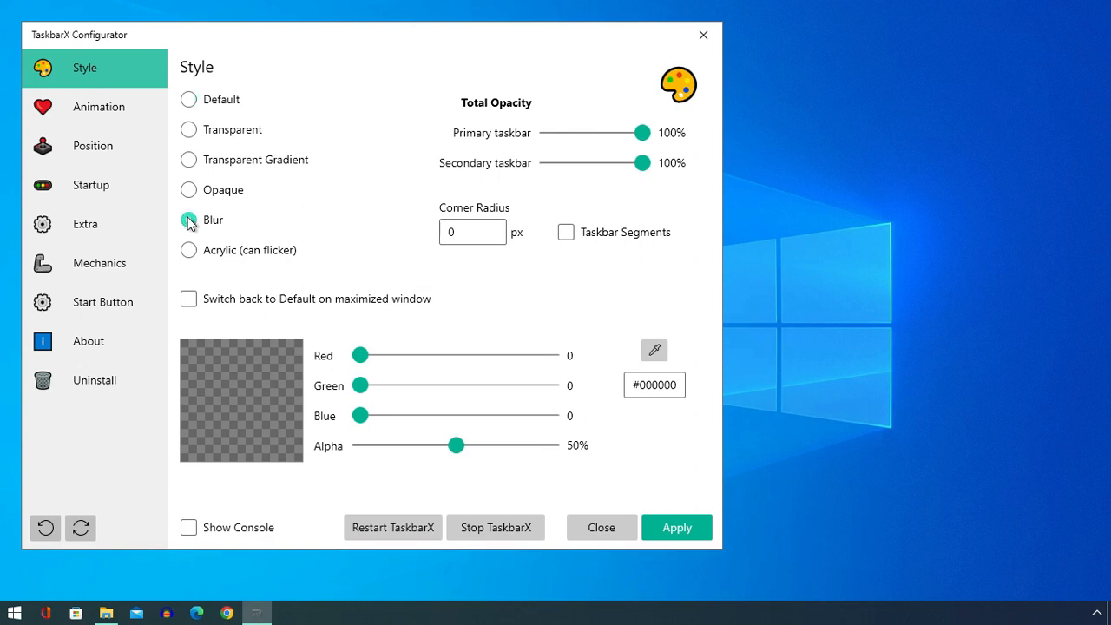
{"action": "left_click", "coordinate": [565, 232]}
{"action": "left_click", "coordinate": [674, 528]}
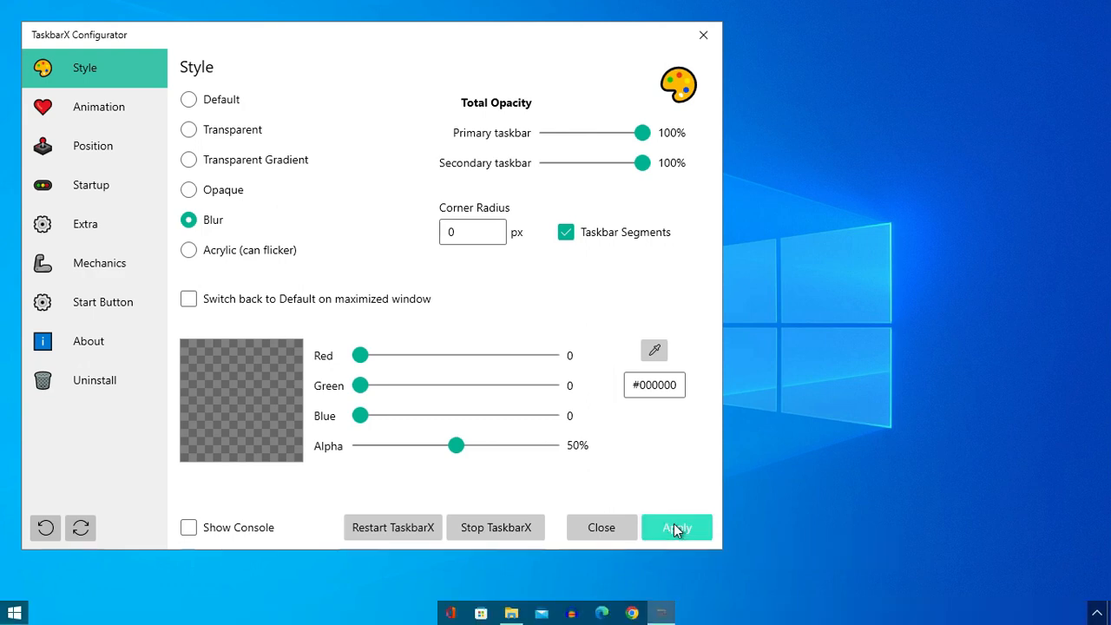
{"action": "left_click", "coordinate": [595, 527]}
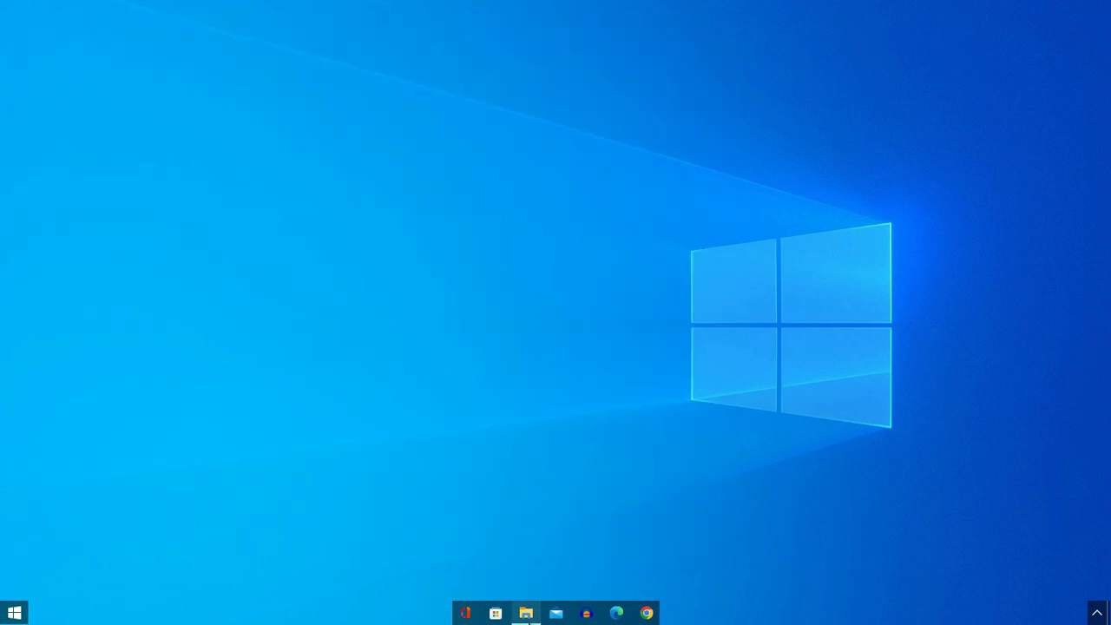
- Set "peakpx (2).jpg" from the theme's Wallpaper folder as the desktop background, then close the image and minimize the folder window
{"action": "left_click", "coordinate": [527, 617]}
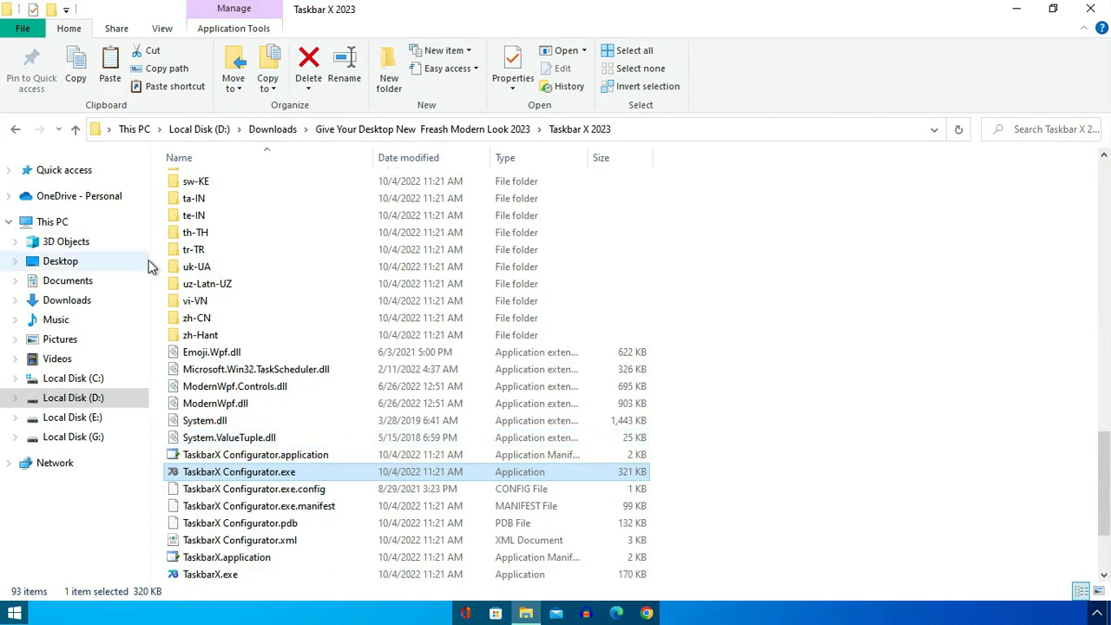
{"action": "left_click", "coordinate": [17, 129]}
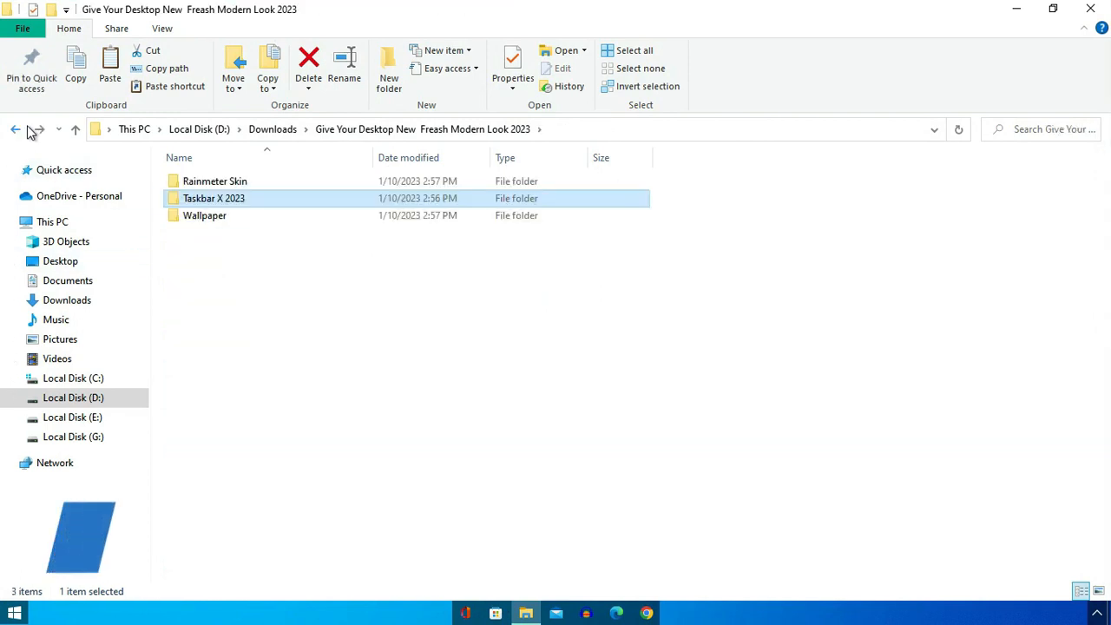
{"action": "double_click", "coordinate": [208, 219]}
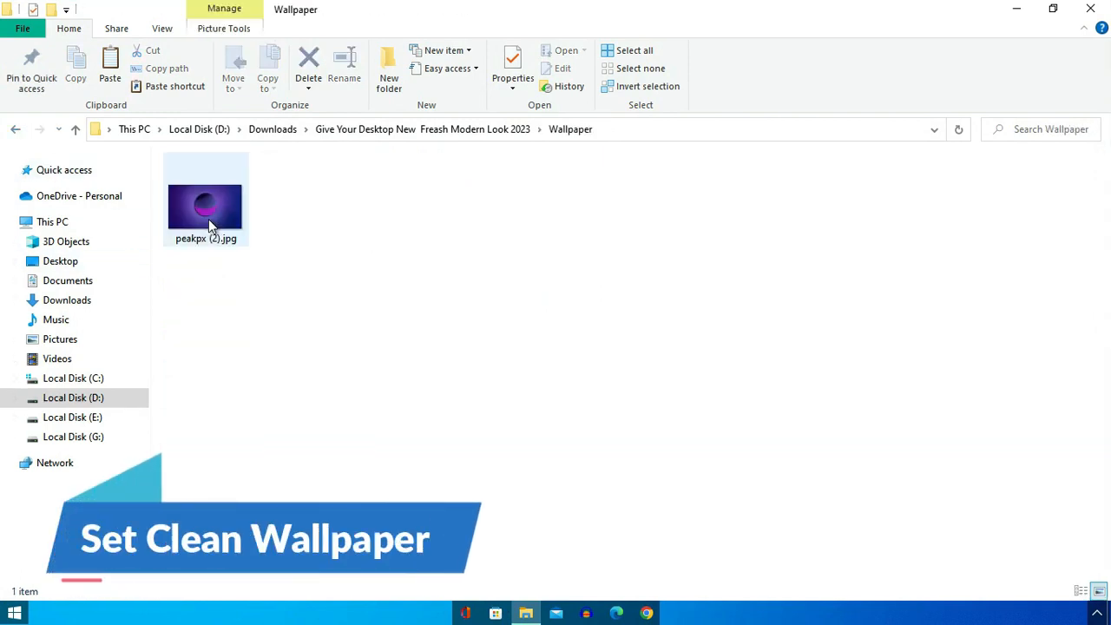
{"action": "right_click", "coordinate": [208, 223]}
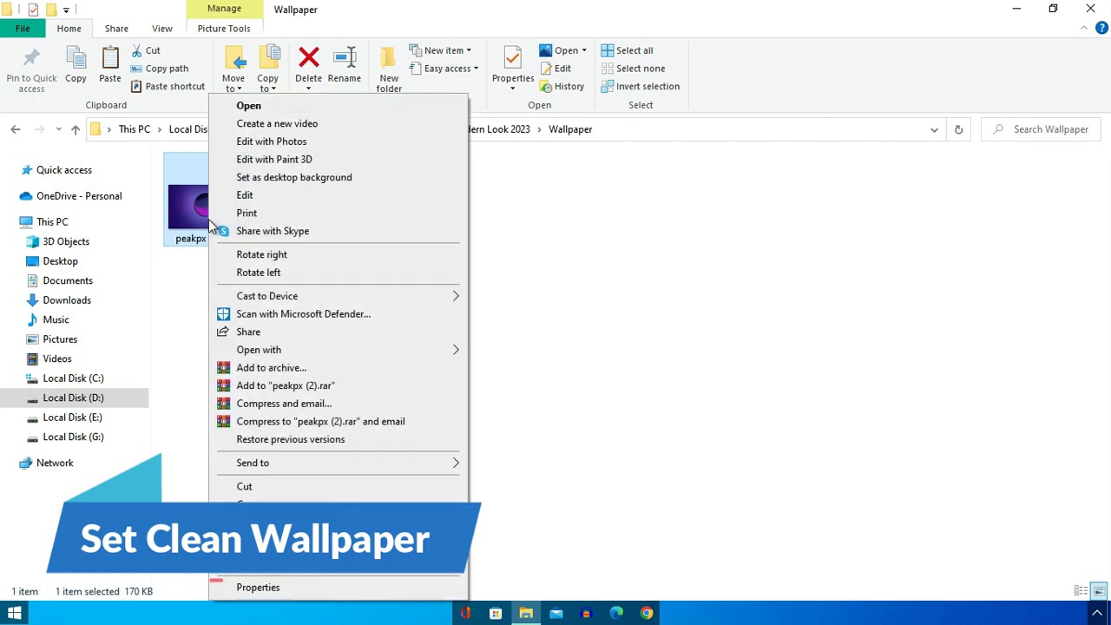
{"action": "left_click", "coordinate": [252, 107]}
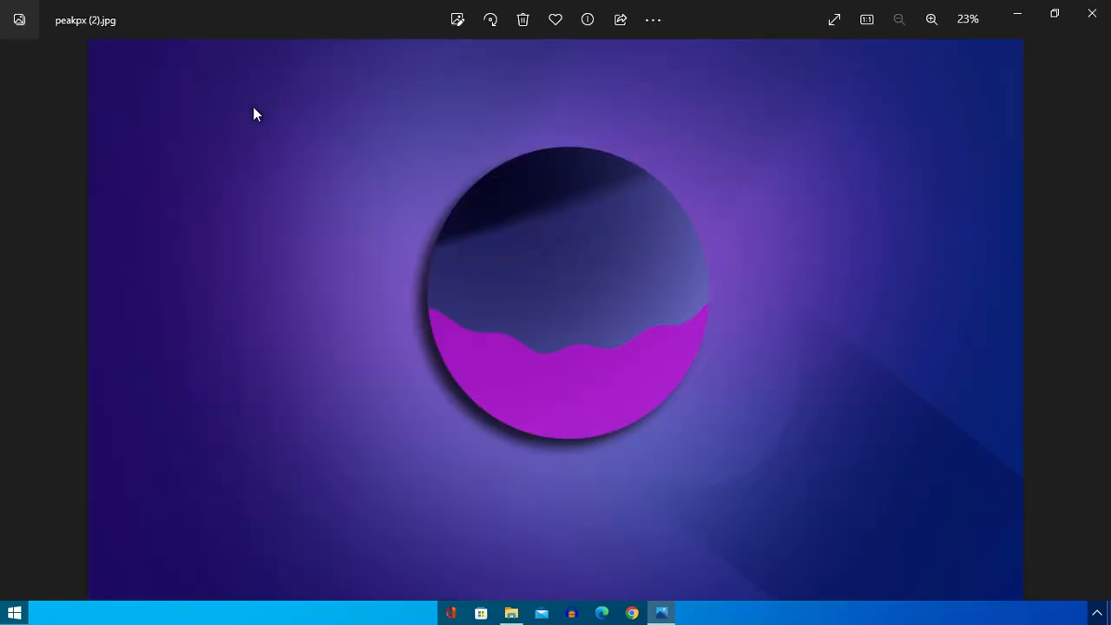
{"action": "right_click", "coordinate": [254, 114]}
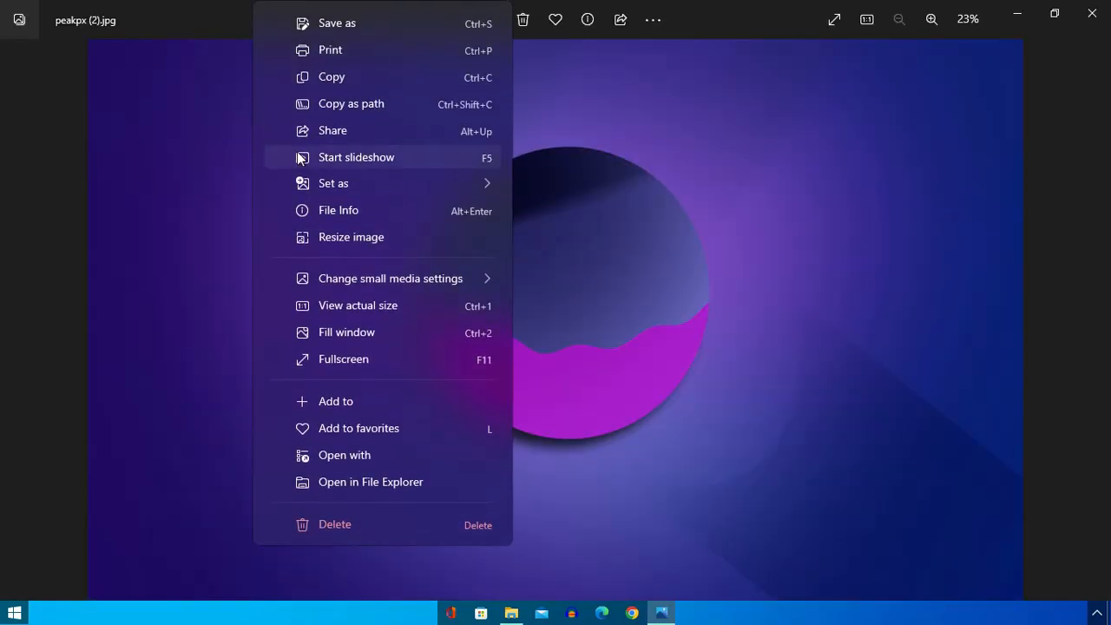
{"action": "mouse_move", "coordinate": [341, 187]}
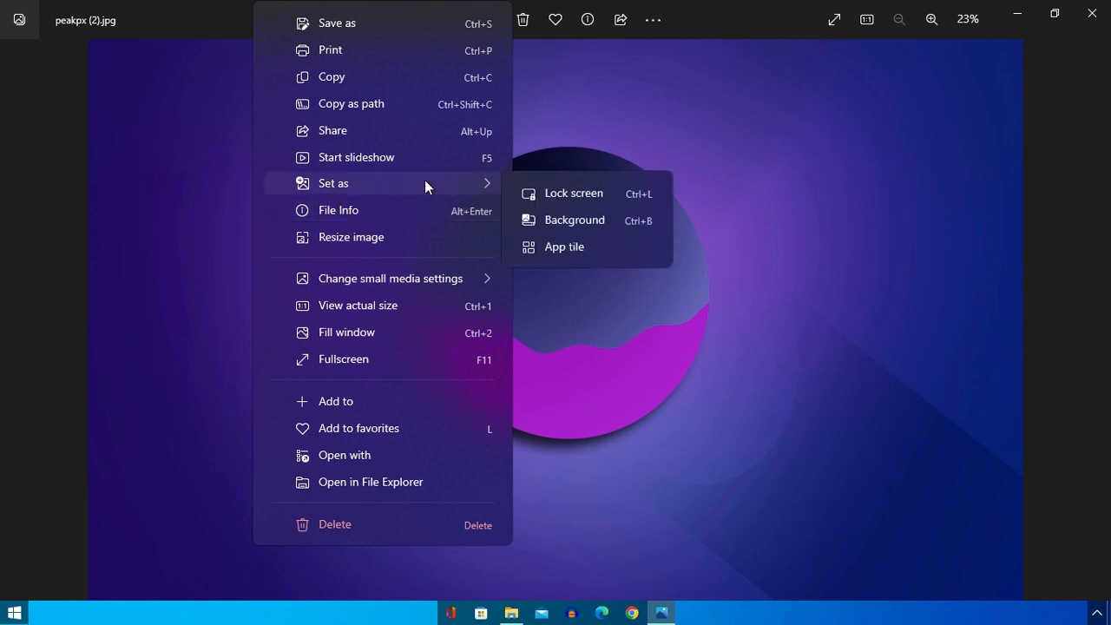
{"action": "left_click", "coordinate": [559, 218]}
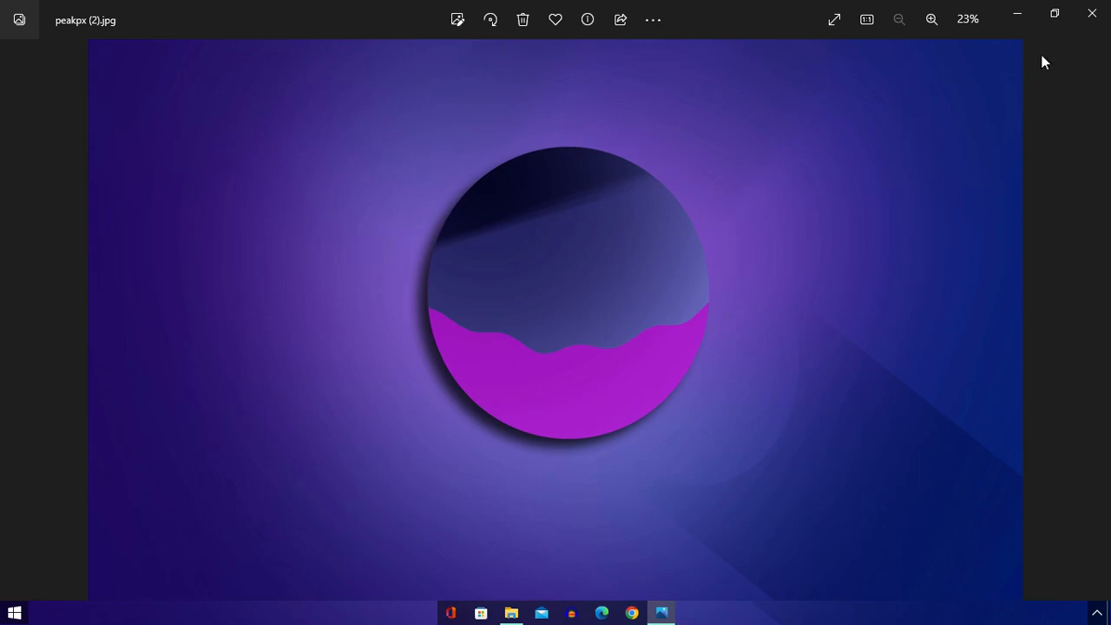
{"action": "left_click", "coordinate": [1087, 13]}
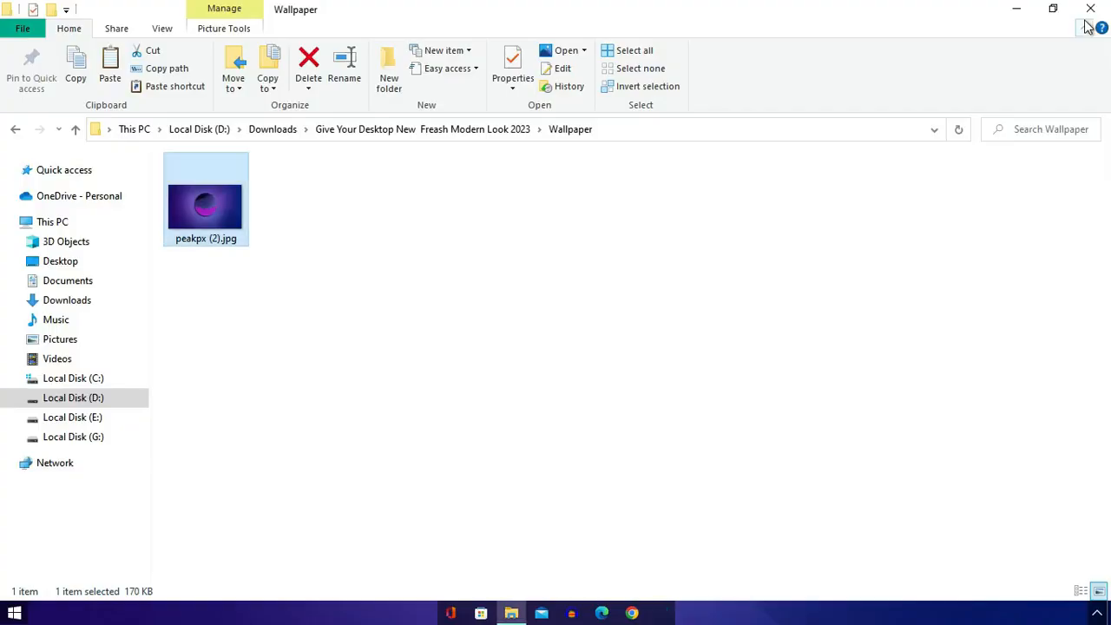
{"action": "left_click", "coordinate": [1015, 8]}
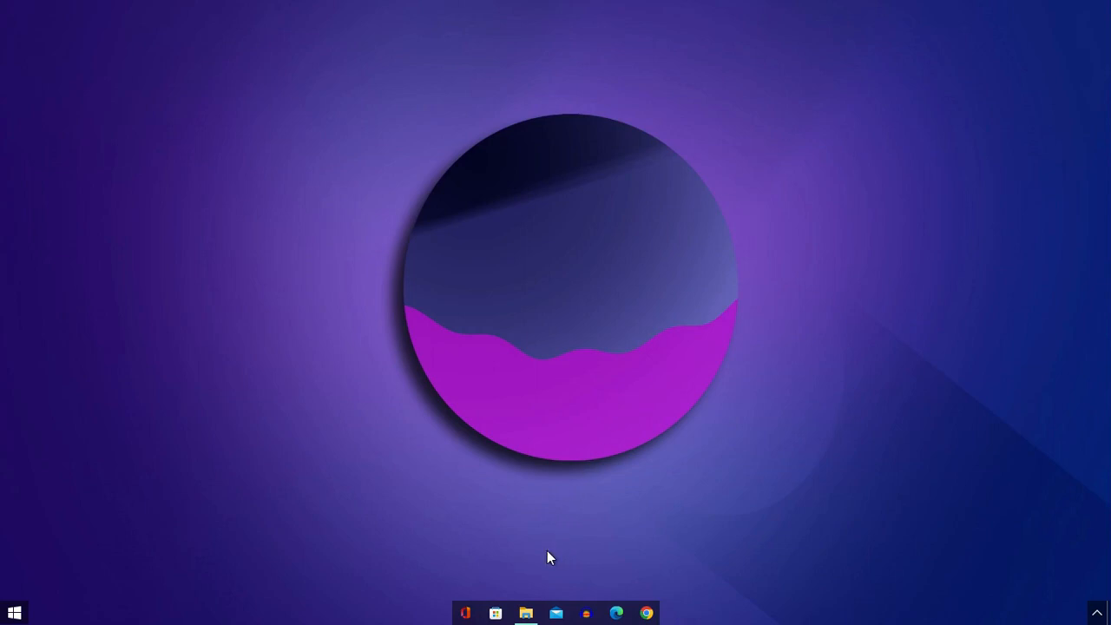
- Return to the Downloads folder in File Explorer and launch the Rainmeter-4.5.17.exe installer
{"action": "left_click", "coordinate": [525, 613]}
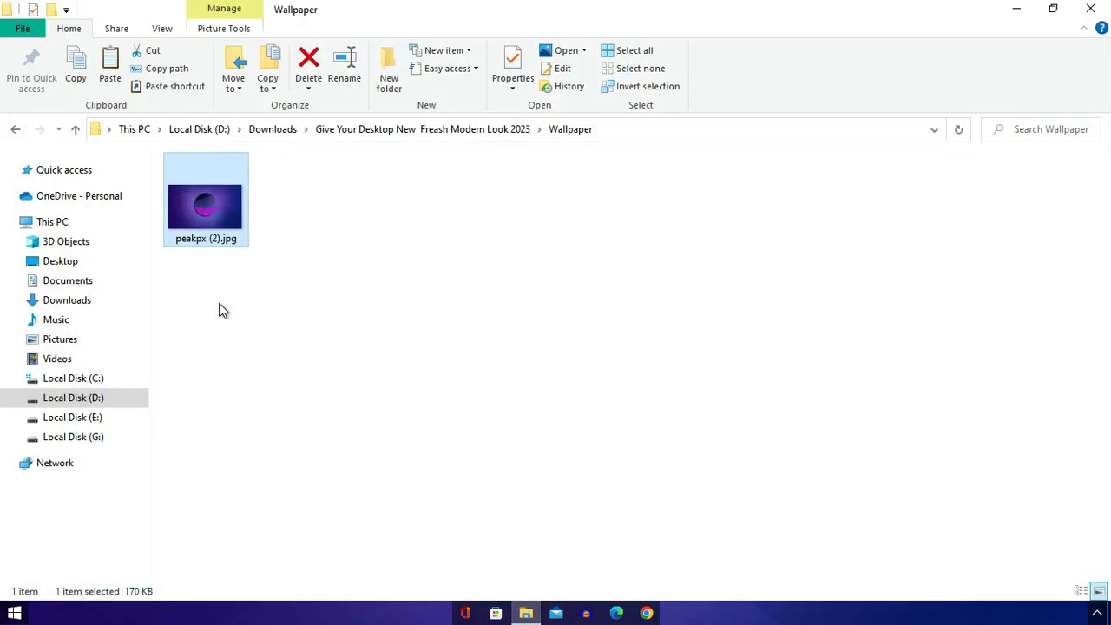
{"action": "left_click", "coordinate": [16, 130]}
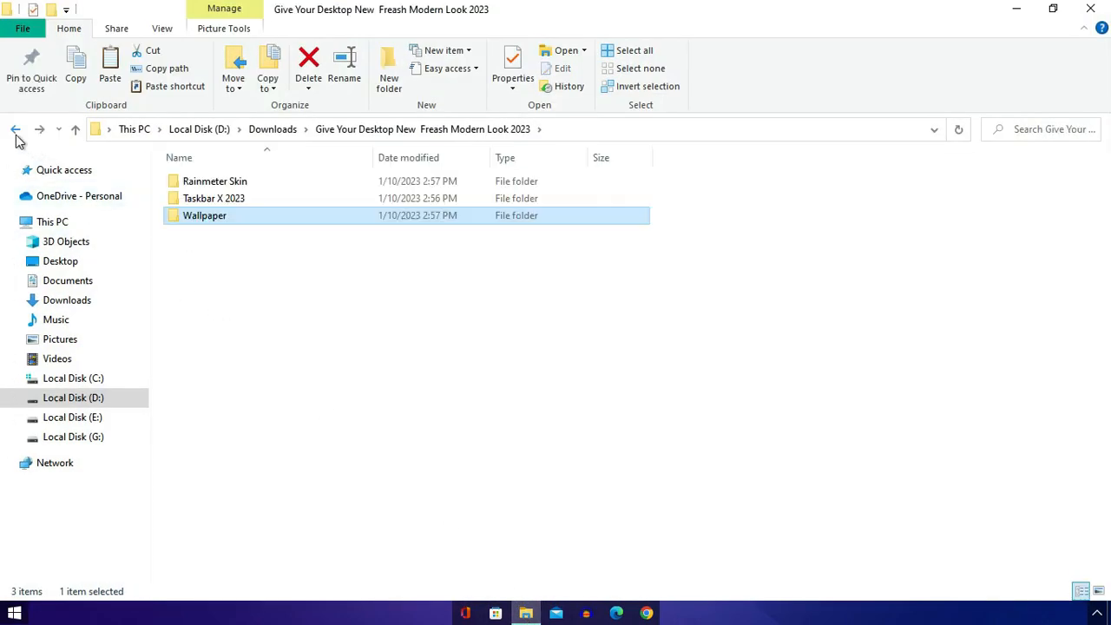
{"action": "left_click", "coordinate": [15, 130]}
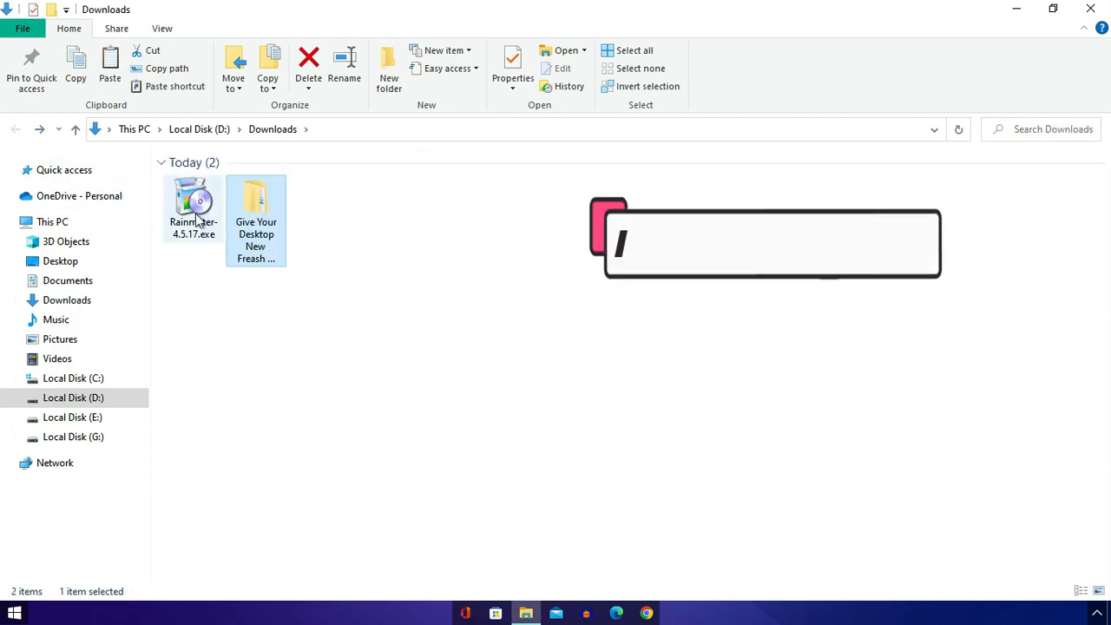
{"action": "left_click", "coordinate": [193, 215]}
{"action": "right_click", "coordinate": [192, 215]}
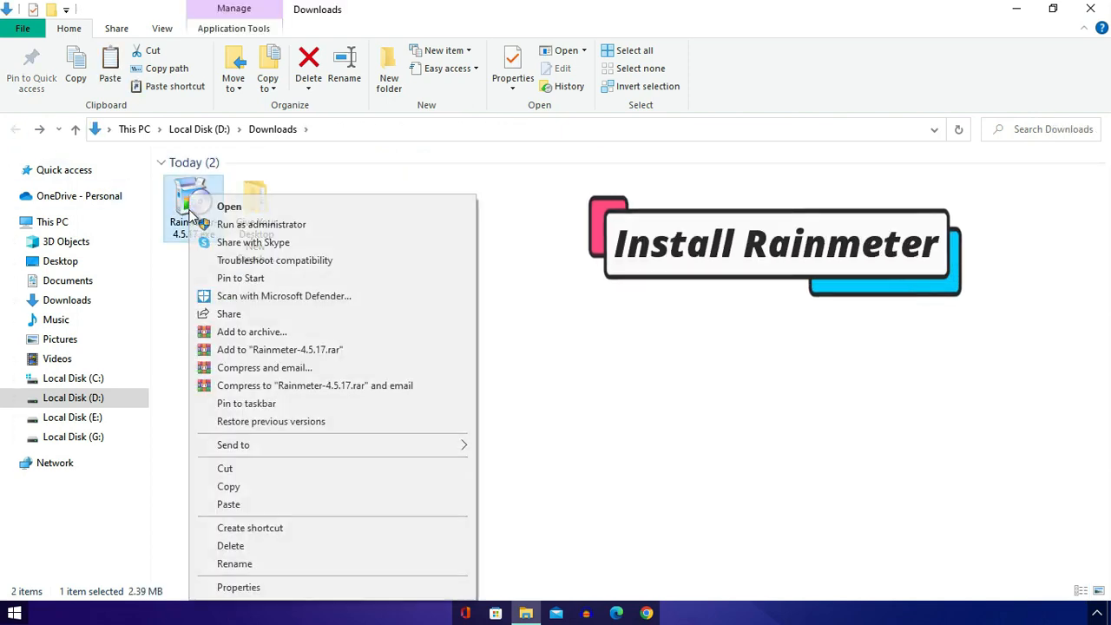
{"action": "left_click", "coordinate": [230, 210]}
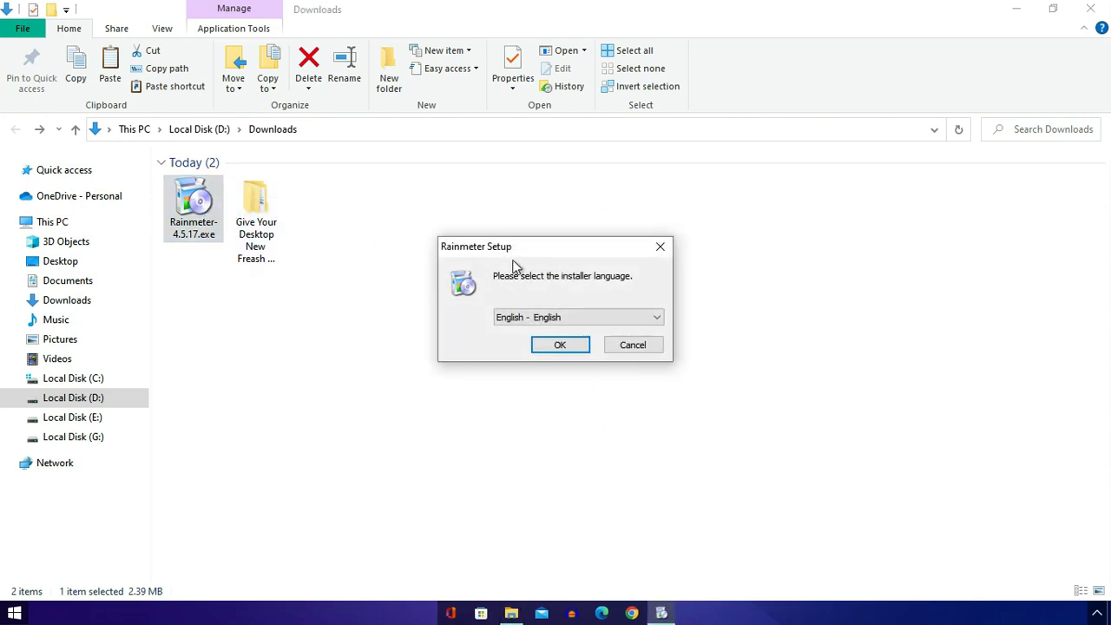
- Install Rainmeter in English as a standard 64-bit installation in C:\Program Files\Rainmeter with launch on startup, and run it when setup finishes
{"action": "left_click", "coordinate": [559, 345]}
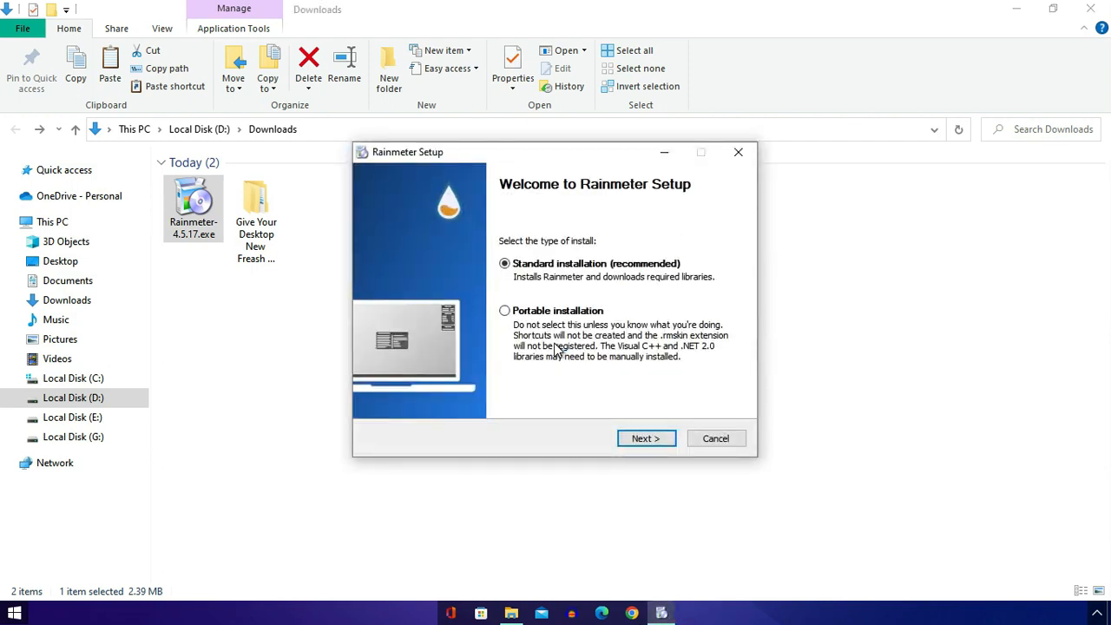
{"action": "left_click", "coordinate": [642, 440]}
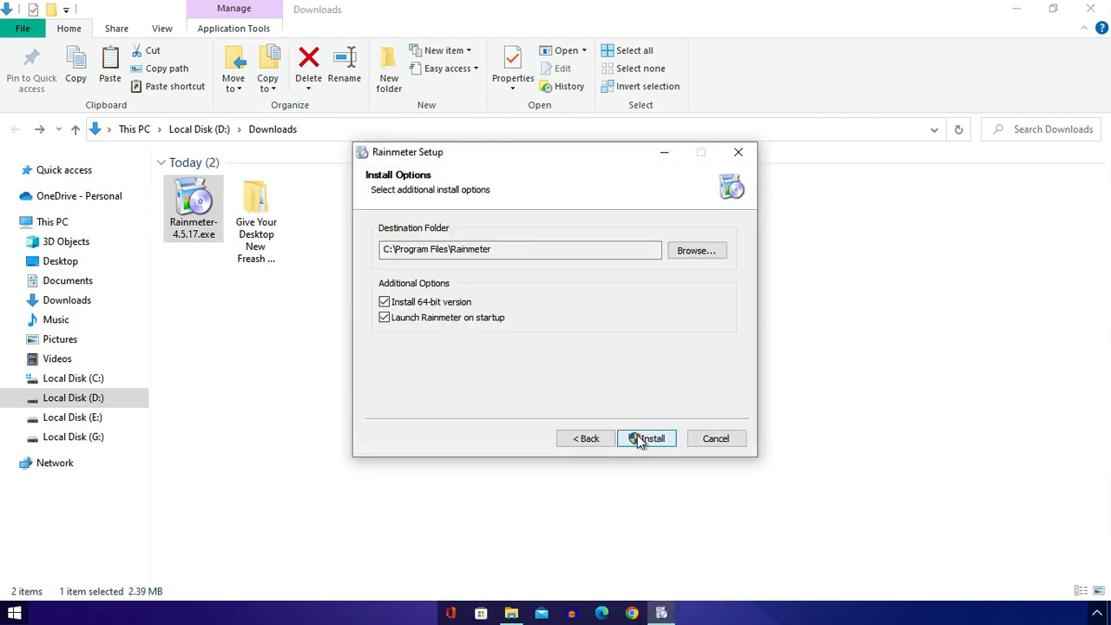
{"action": "left_click", "coordinate": [647, 438]}
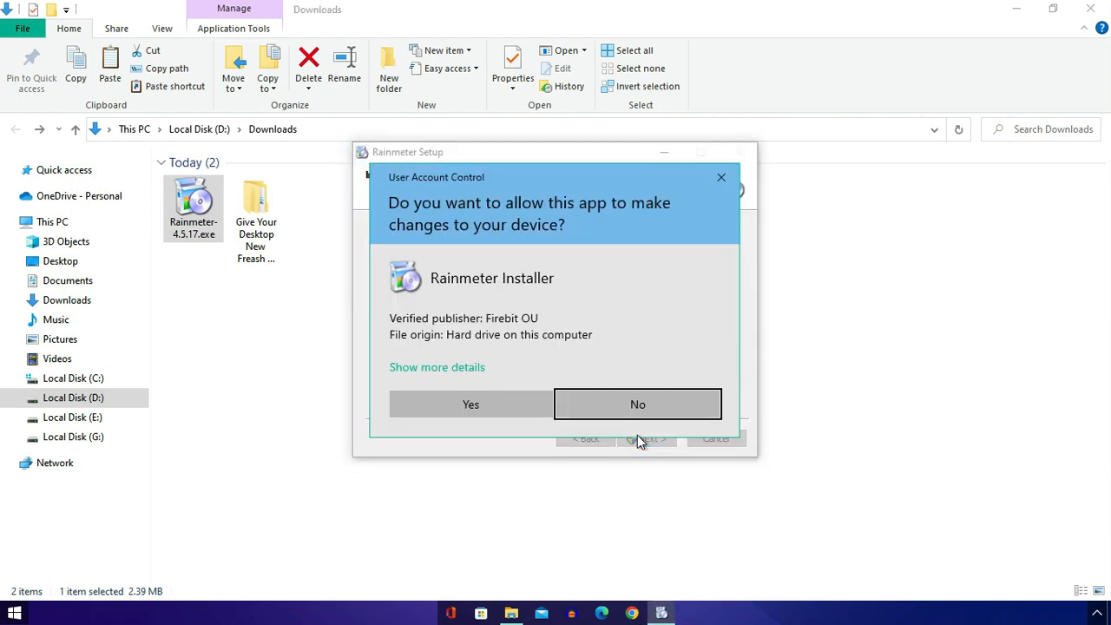
{"action": "left_click", "coordinate": [486, 406]}
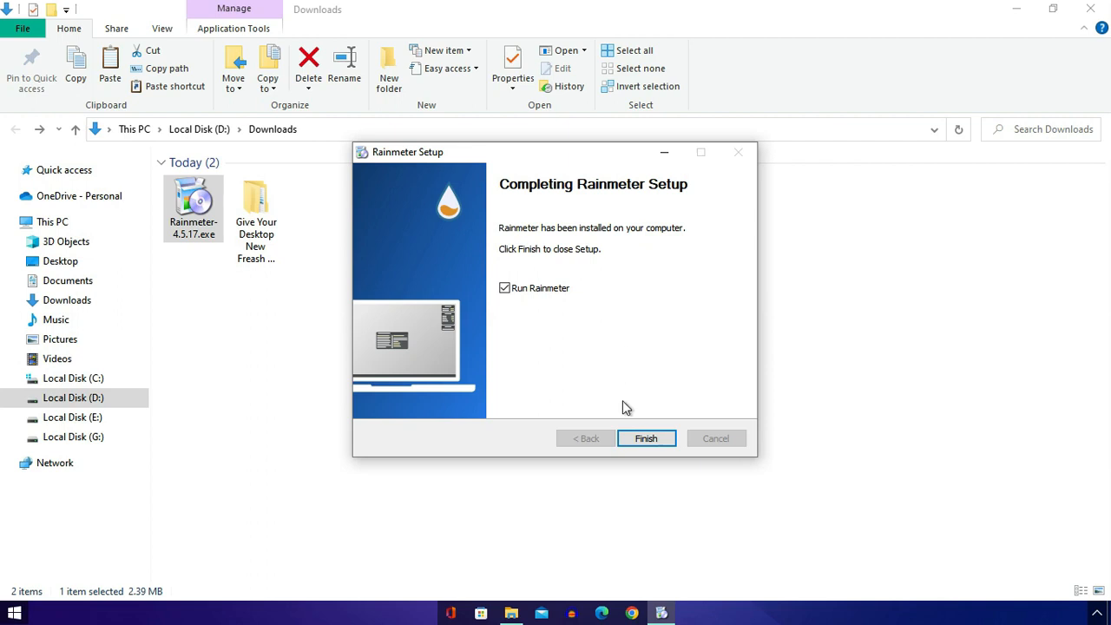
{"action": "left_click", "coordinate": [644, 440]}
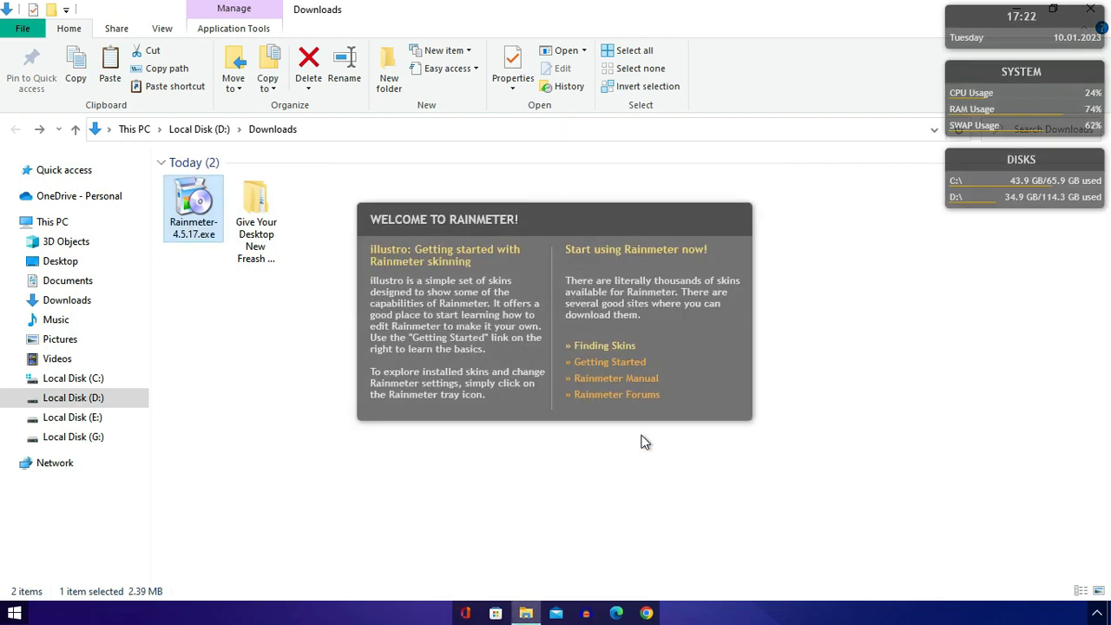
- Unload the default illustro Welcome, Clock, System and Disk skins from the desktop, minimizing the Downloads window to reach them
{"action": "right_click", "coordinate": [631, 296]}
{"action": "left_click", "coordinate": [687, 476]}
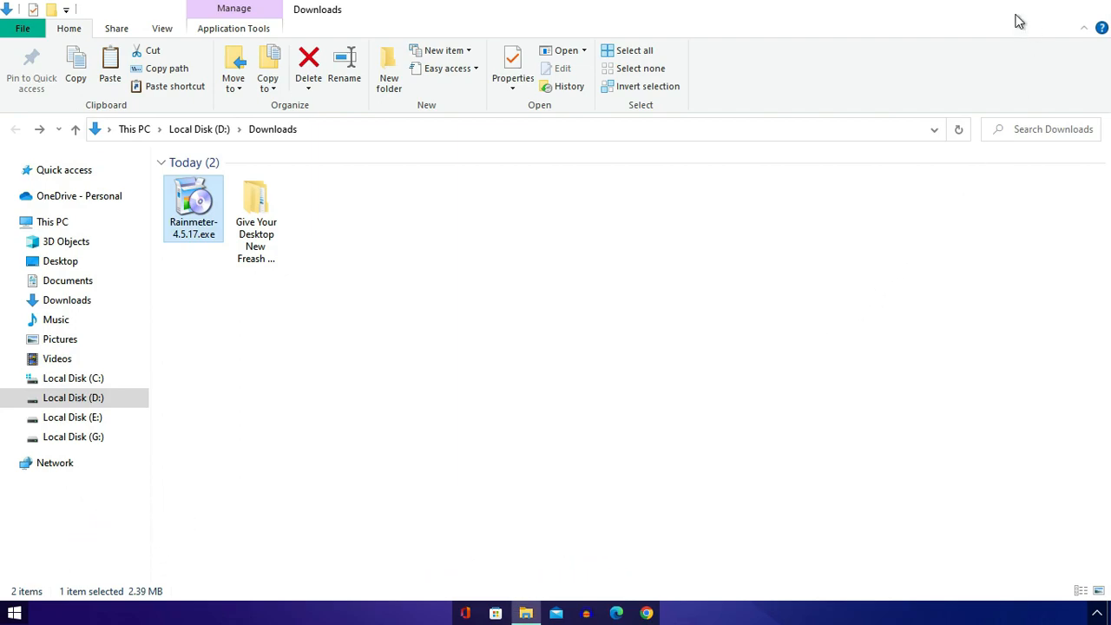
{"action": "left_click", "coordinate": [1017, 9]}
{"action": "right_click", "coordinate": [1013, 33]}
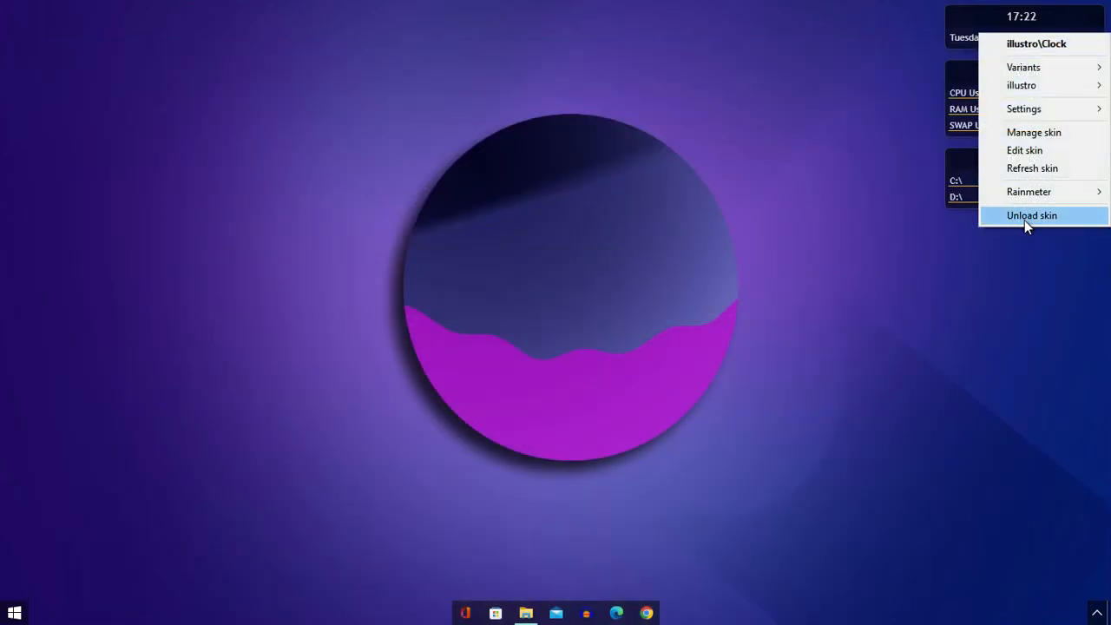
{"action": "left_click", "coordinate": [1025, 219]}
{"action": "right_click", "coordinate": [991, 115]}
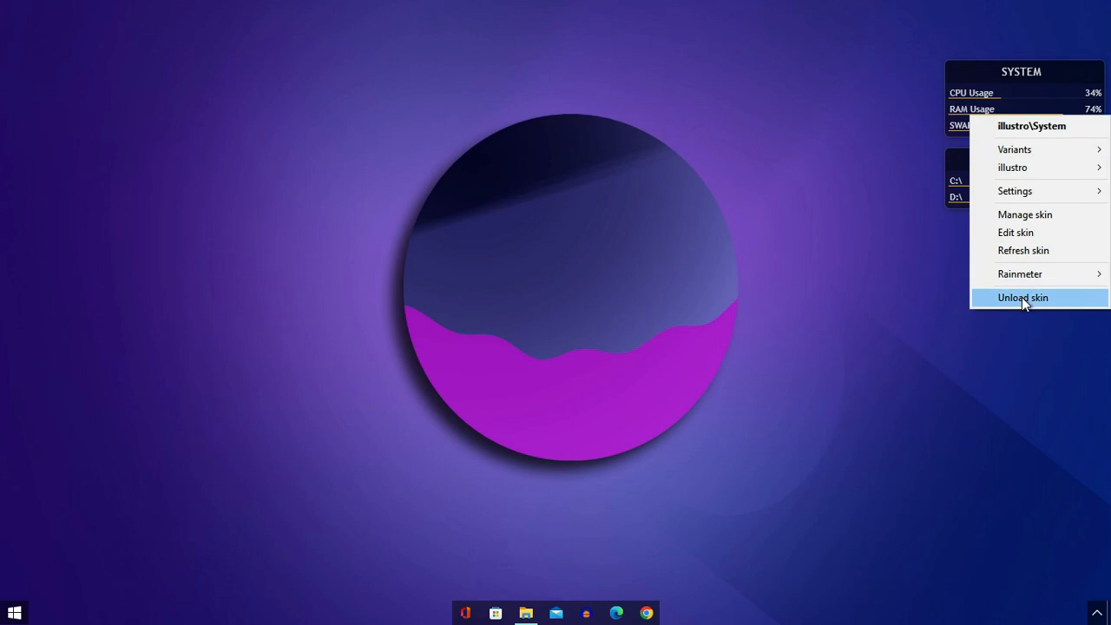
{"action": "left_click", "coordinate": [1023, 298]}
{"action": "right_click", "coordinate": [1001, 169]}
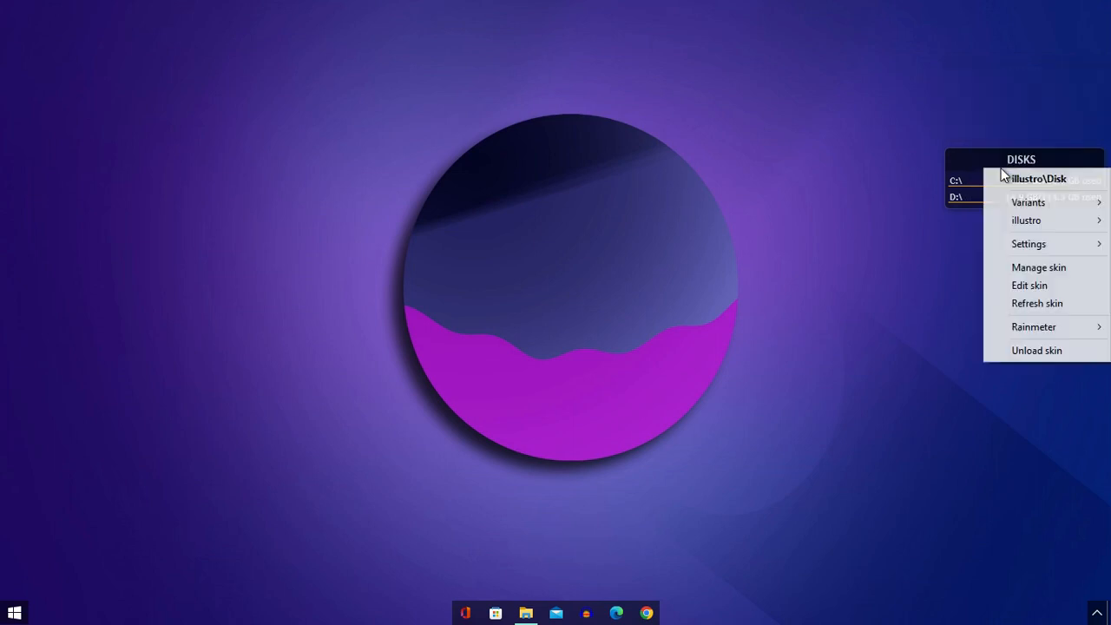
{"action": "left_click", "coordinate": [1034, 350]}
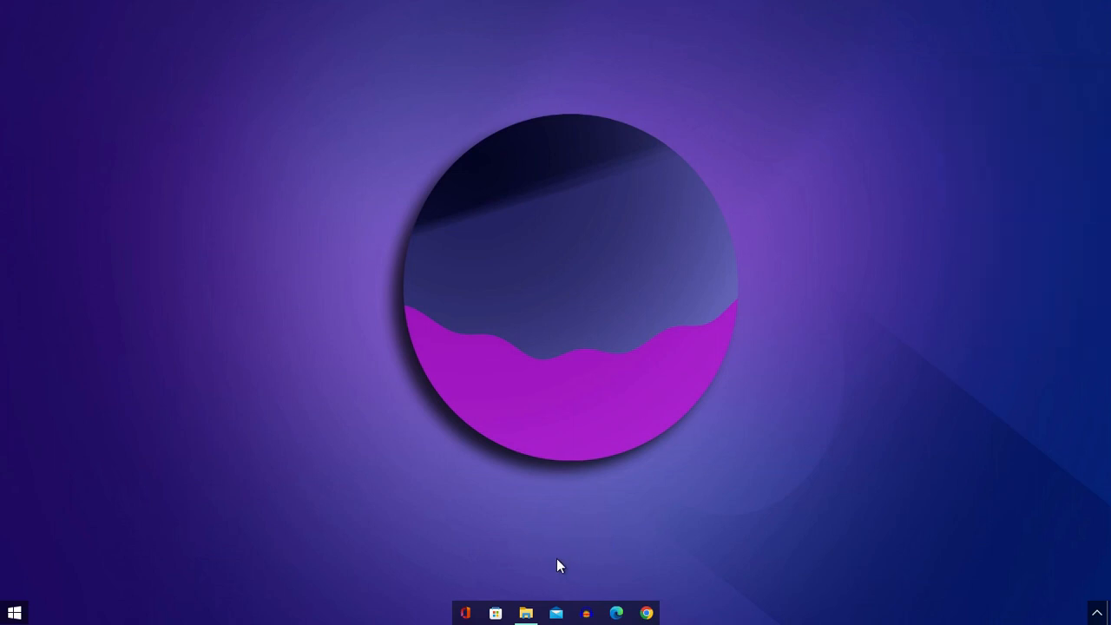
- Copy the Date And Time, Power Option and Simple Clock 2.0 folders from the extracted theme's Rainmeter Skin folder
{"action": "left_click", "coordinate": [525, 612]}
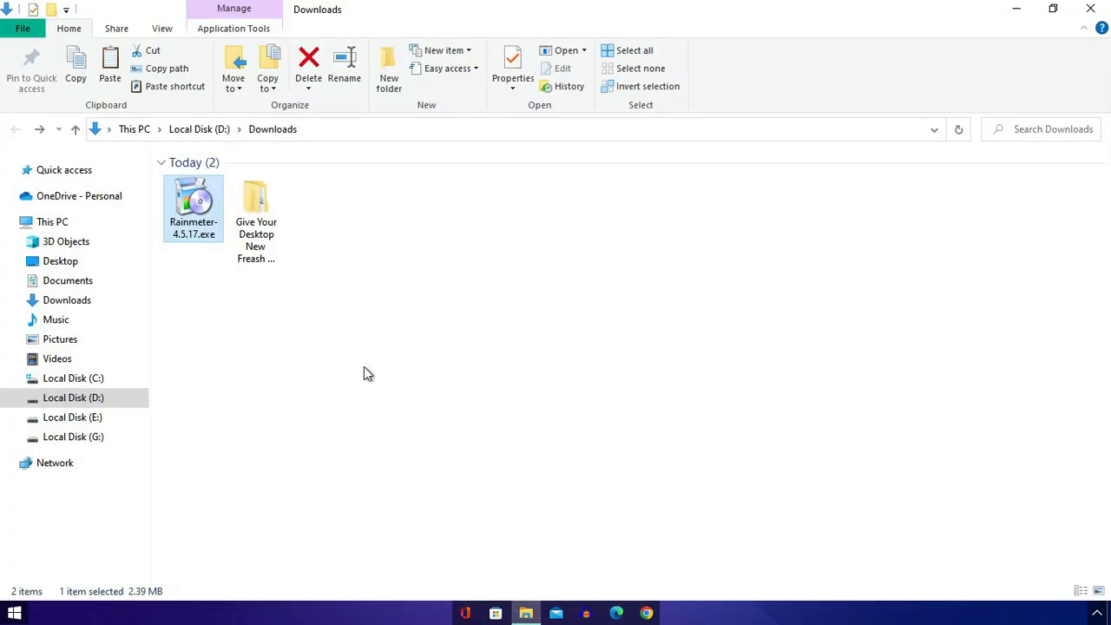
{"action": "double_click", "coordinate": [251, 223]}
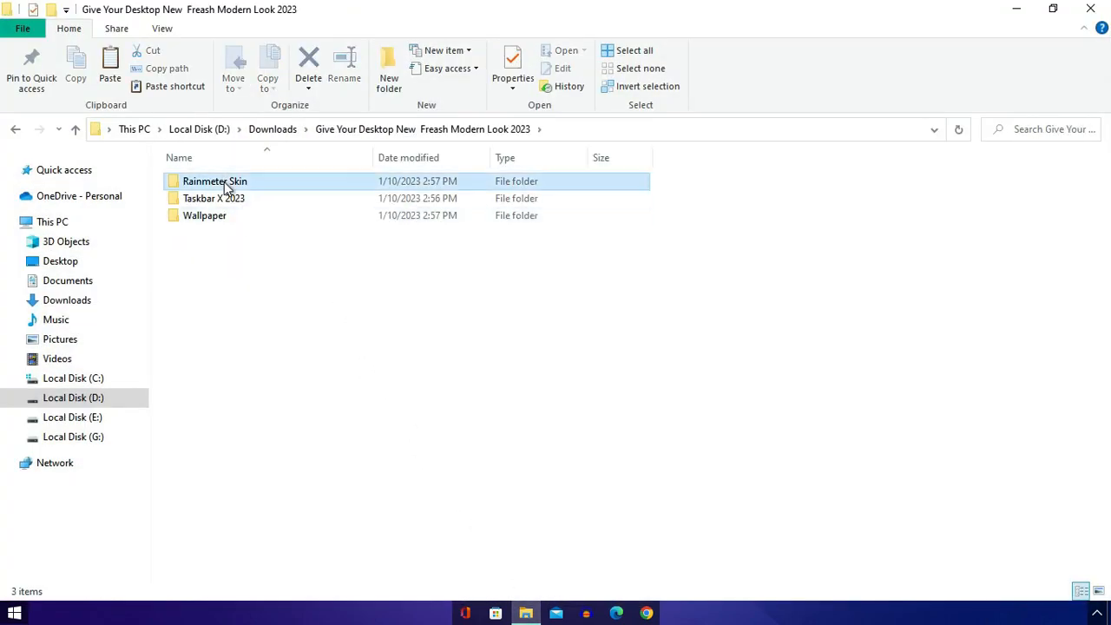
{"action": "double_click", "coordinate": [226, 186]}
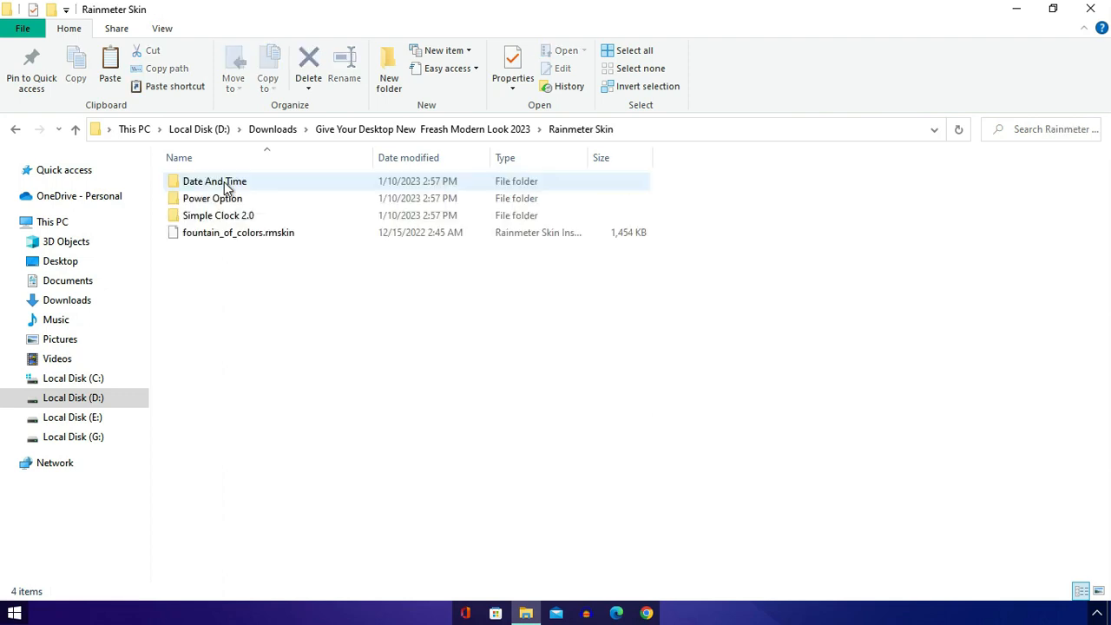
{"action": "left_click", "coordinate": [174, 188]}
{"action": "left_click", "coordinate": [188, 215], "text": "shift"}
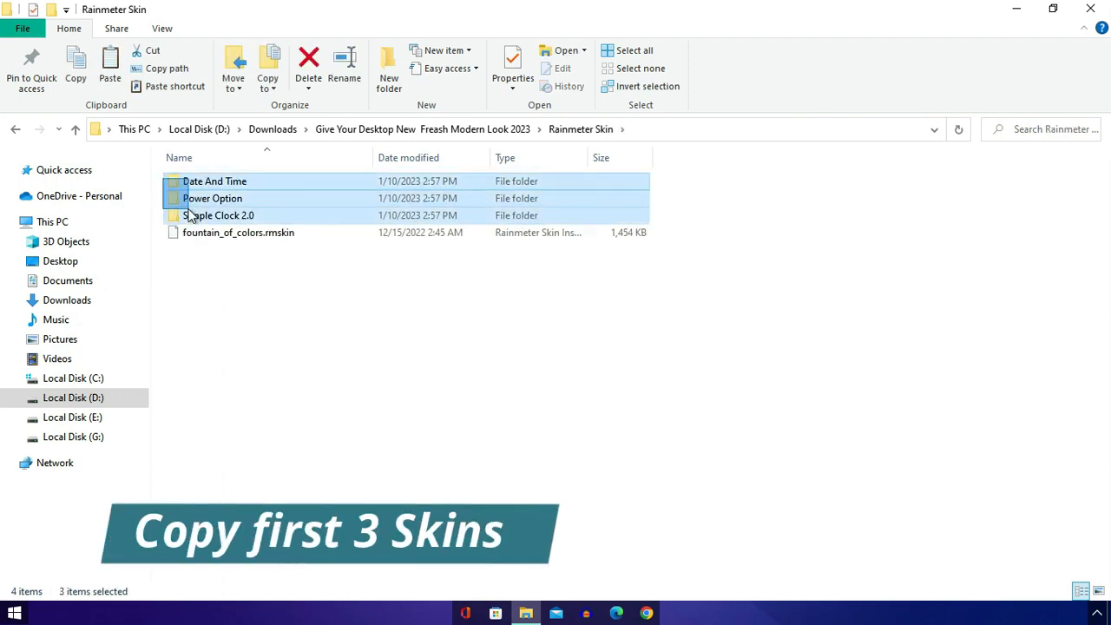
{"action": "right_click", "coordinate": [189, 214]}
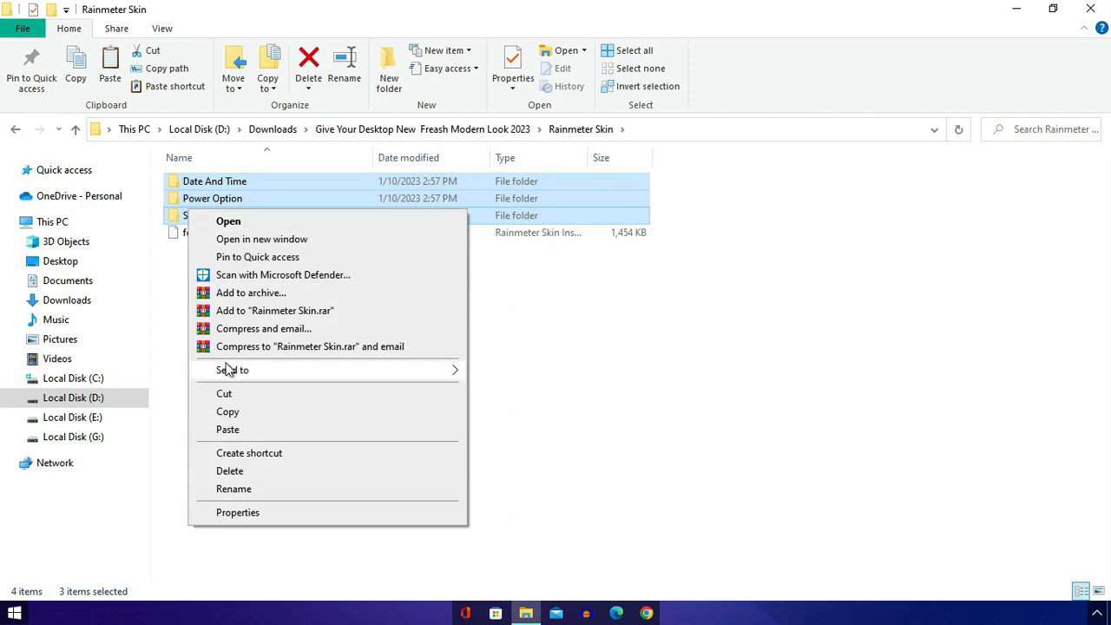
{"action": "left_click", "coordinate": [229, 413]}
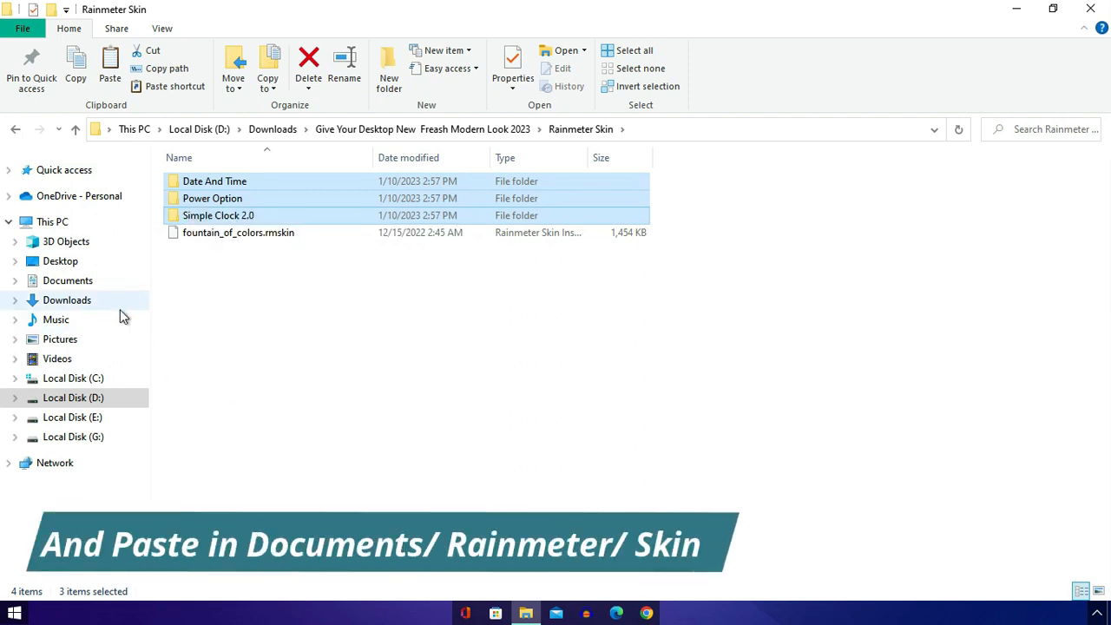
- Paste the three copied skin folders into Documents\Rainmeter\Skins and minimize the folder window
{"action": "left_click", "coordinate": [54, 284]}
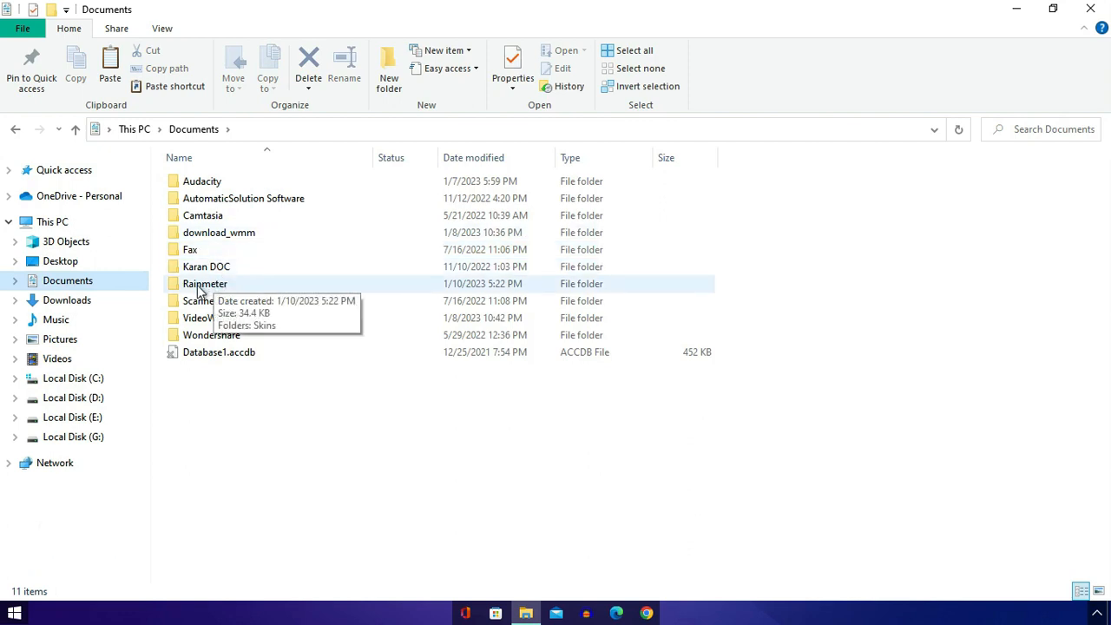
{"action": "double_click", "coordinate": [196, 288]}
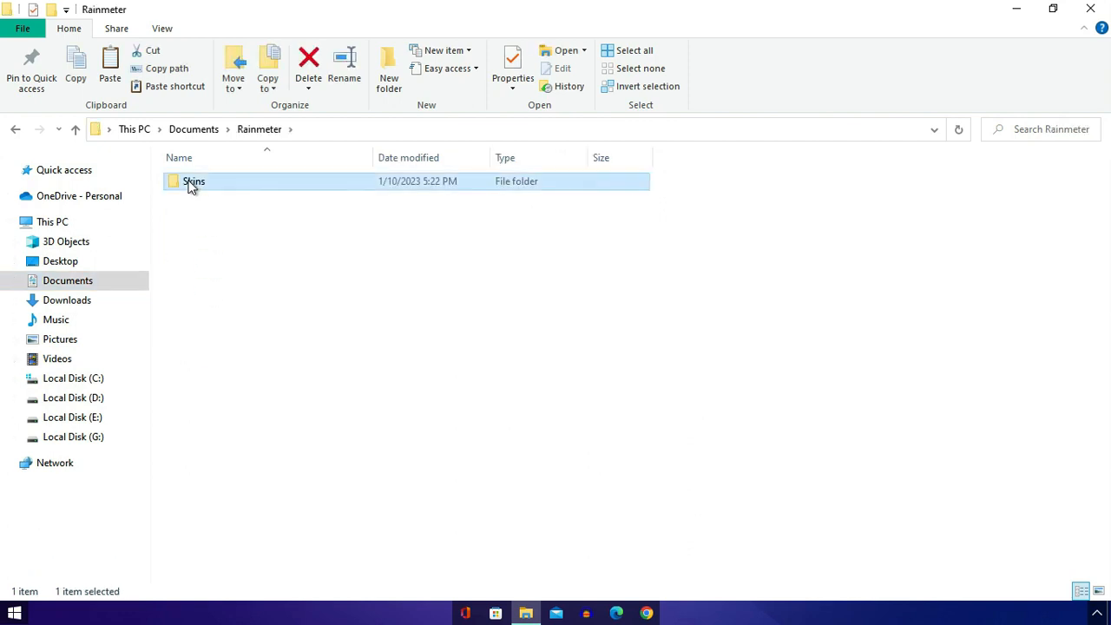
{"action": "double_click", "coordinate": [191, 183]}
{"action": "right_click", "coordinate": [206, 263]}
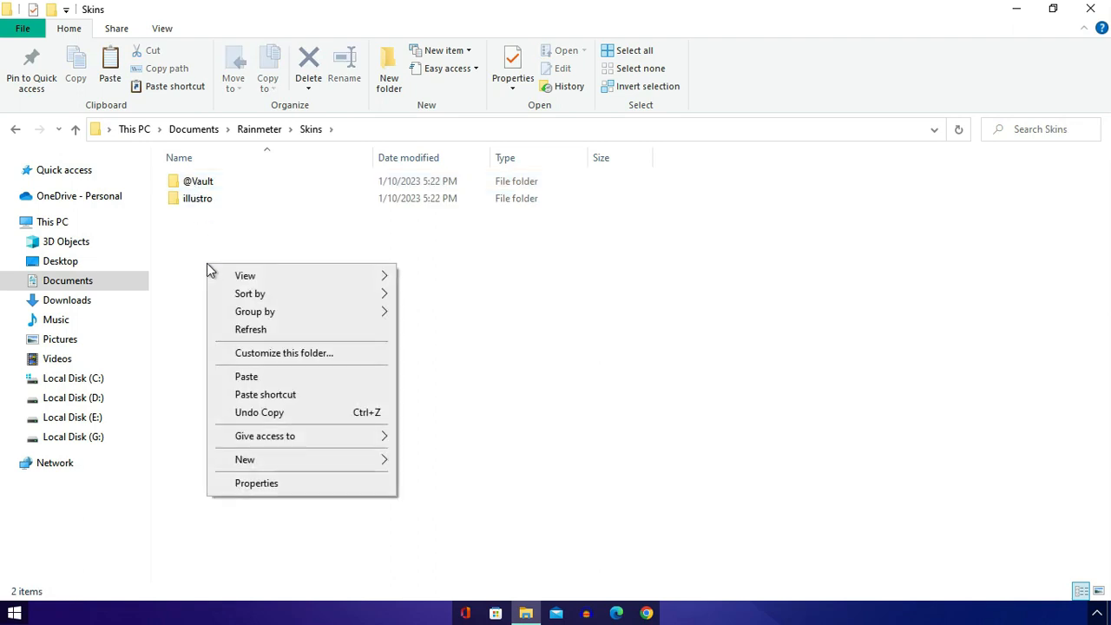
{"action": "left_click", "coordinate": [247, 377]}
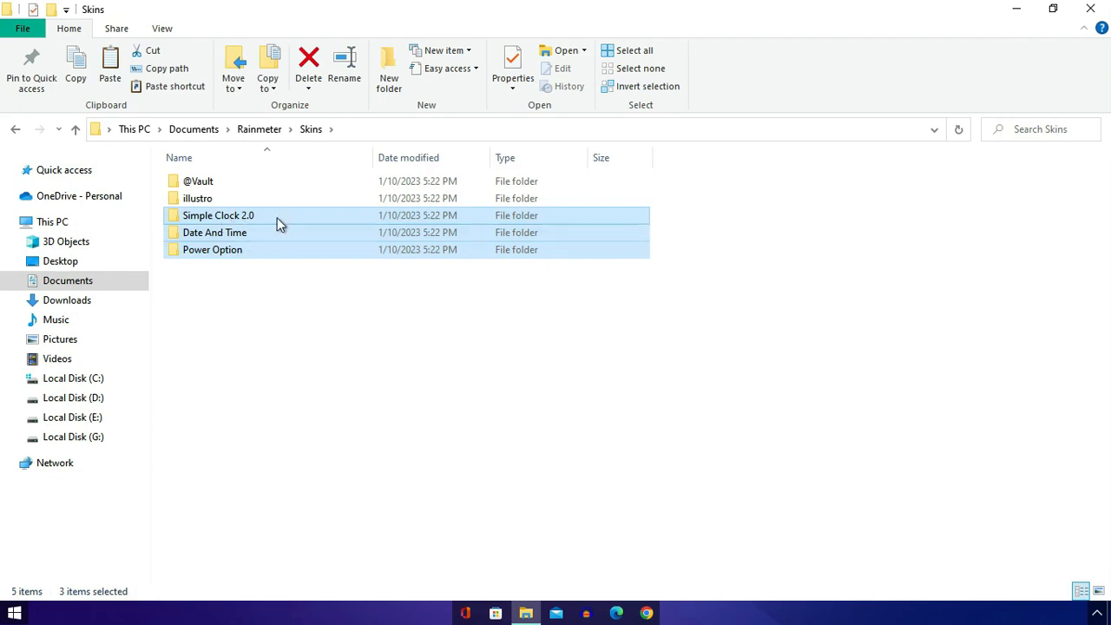
{"action": "left_click", "coordinate": [1013, 12]}
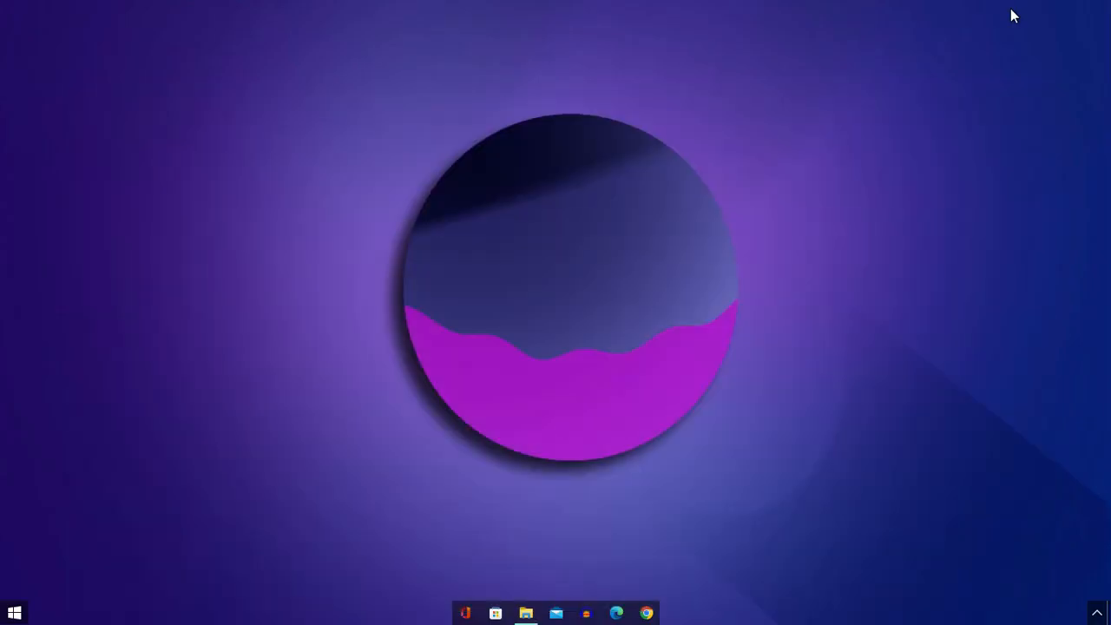
- Open the Manage Rainmeter window from the hidden tray icons and refresh all skins
{"action": "left_click", "coordinate": [1098, 615]}
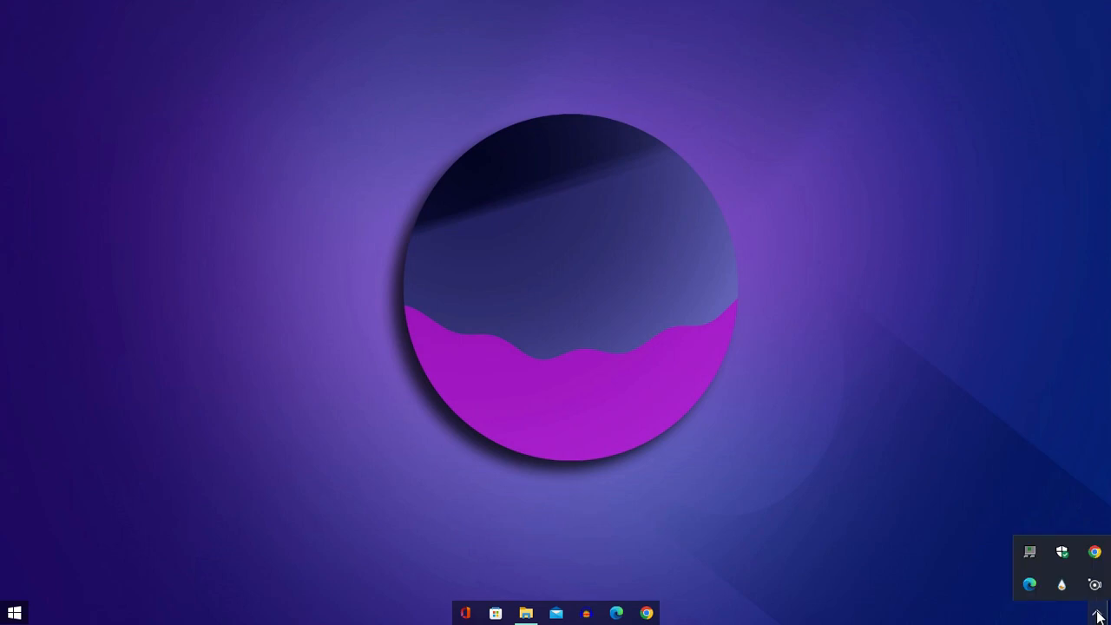
{"action": "left_click", "coordinate": [1062, 586]}
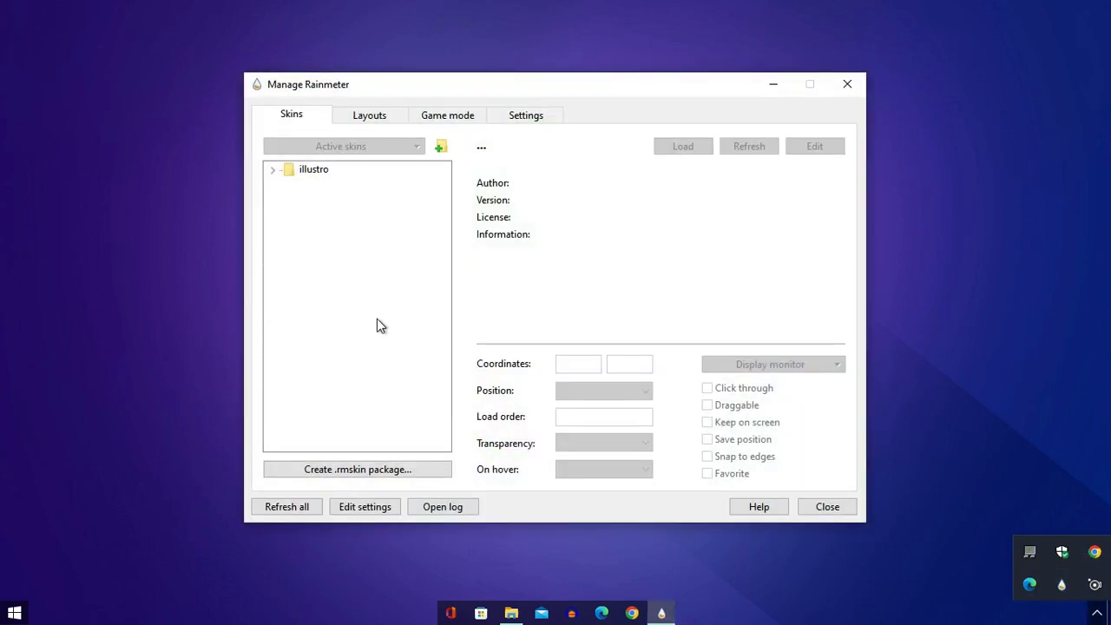
{"action": "left_click", "coordinate": [301, 512]}
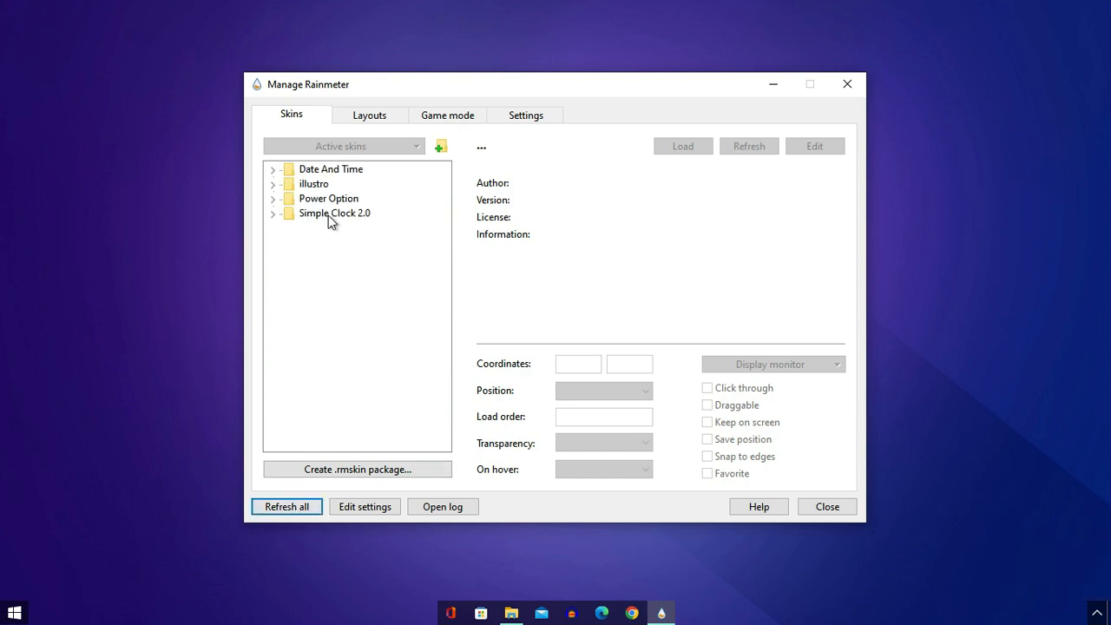
- Load the Time.ini skin from the Time folder of Date And Time
{"action": "double_click", "coordinate": [319, 175]}
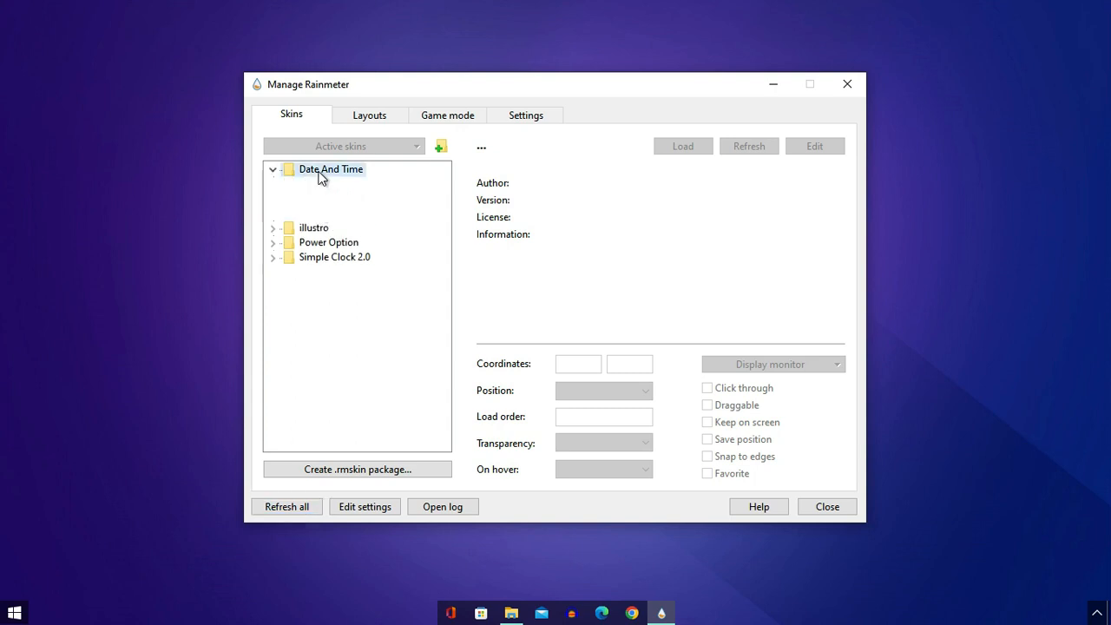
{"action": "double_click", "coordinate": [325, 215]}
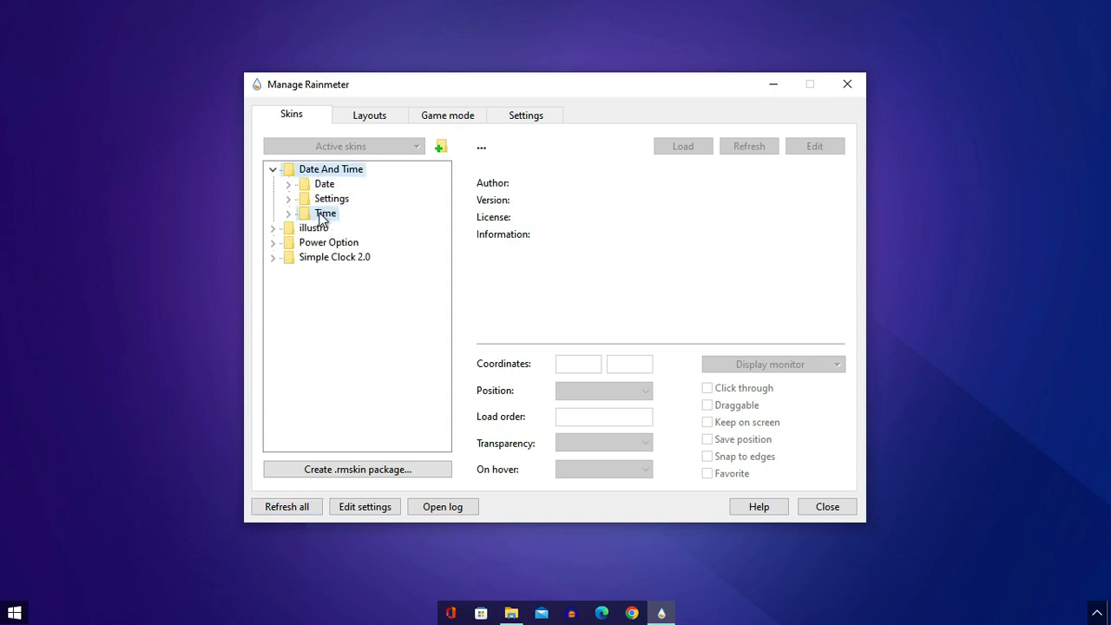
{"action": "left_click", "coordinate": [341, 230]}
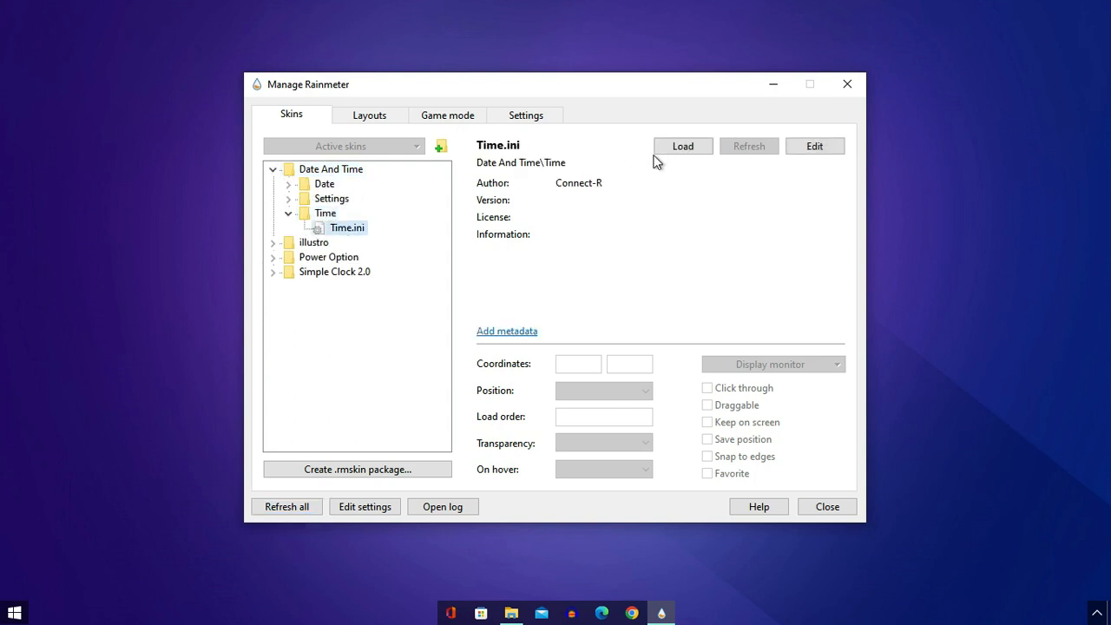
{"action": "left_click", "coordinate": [693, 153]}
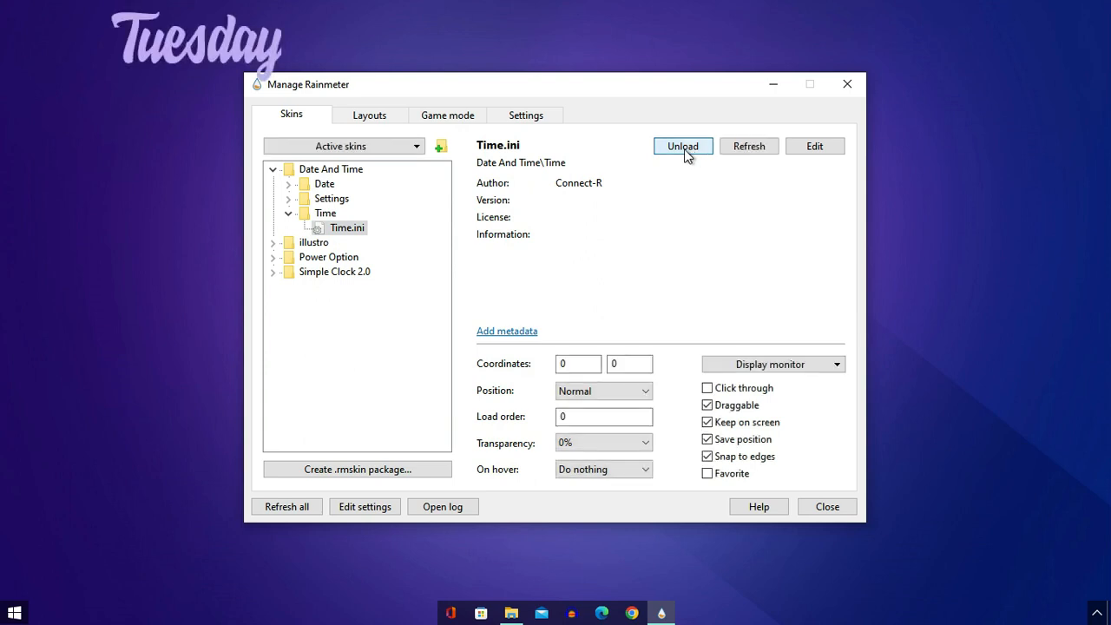
- Load the W.ini skin from the power folder of Power Option
{"action": "double_click", "coordinate": [322, 258]}
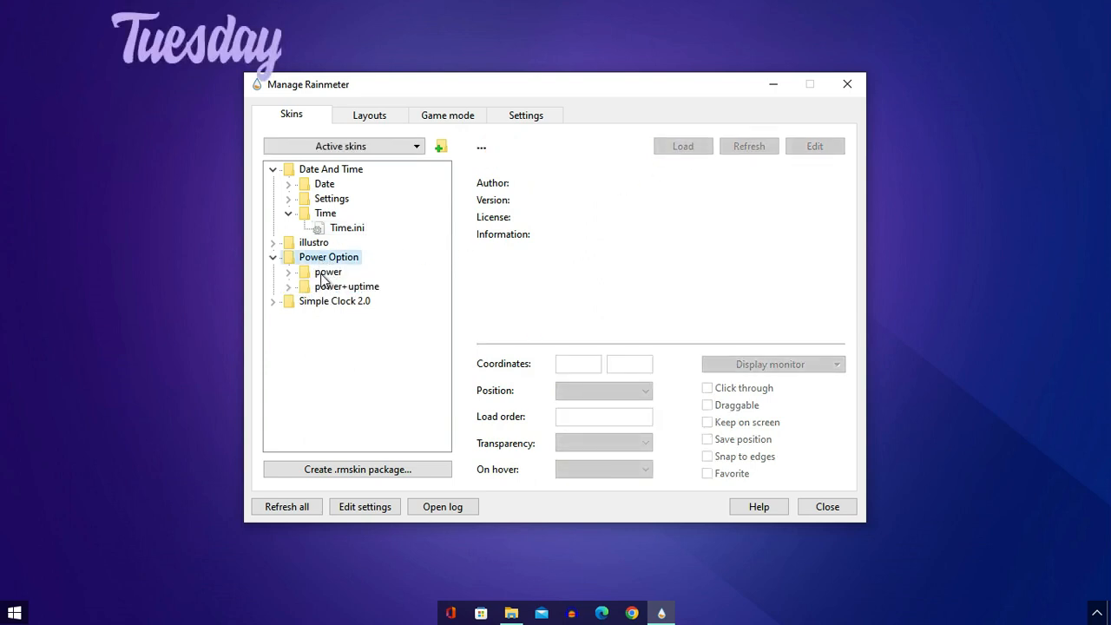
{"action": "double_click", "coordinate": [324, 273]}
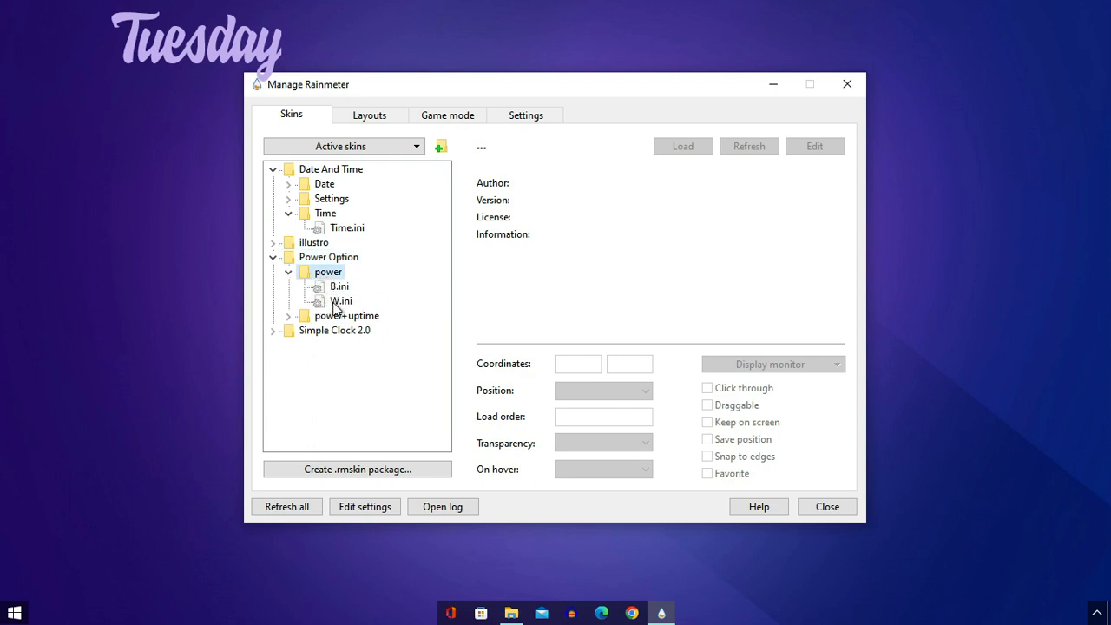
{"action": "left_click", "coordinate": [337, 302]}
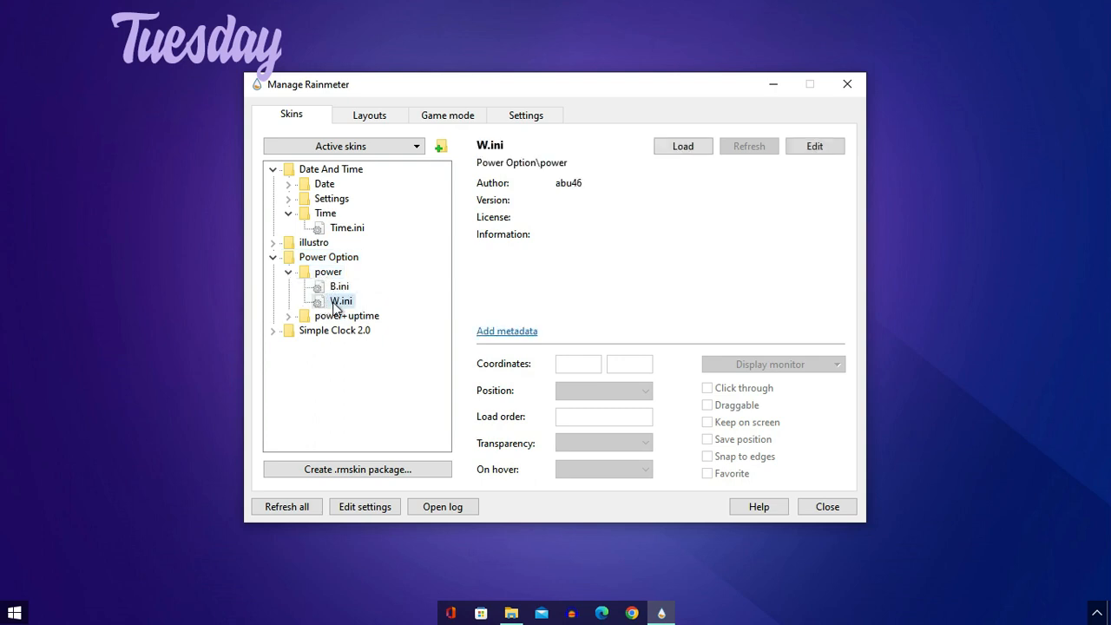
{"action": "left_click", "coordinate": [682, 149]}
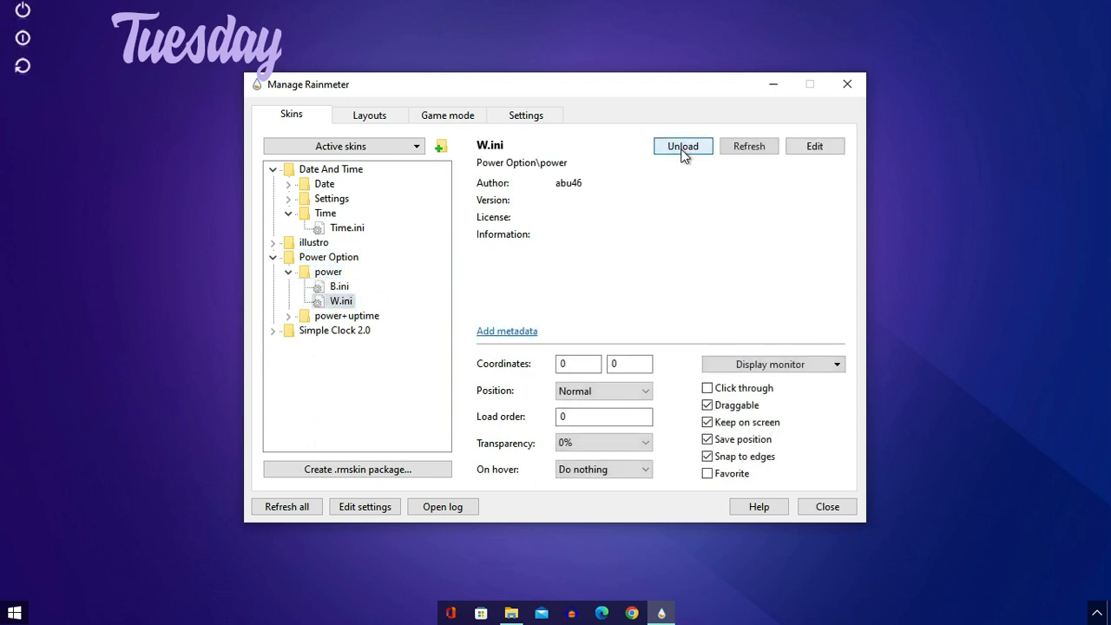
- Load the clock.ini skin from the Classic Version folder of Simple Clock 2.0 and minimize the Manage Rainmeter window
{"action": "double_click", "coordinate": [341, 333]}
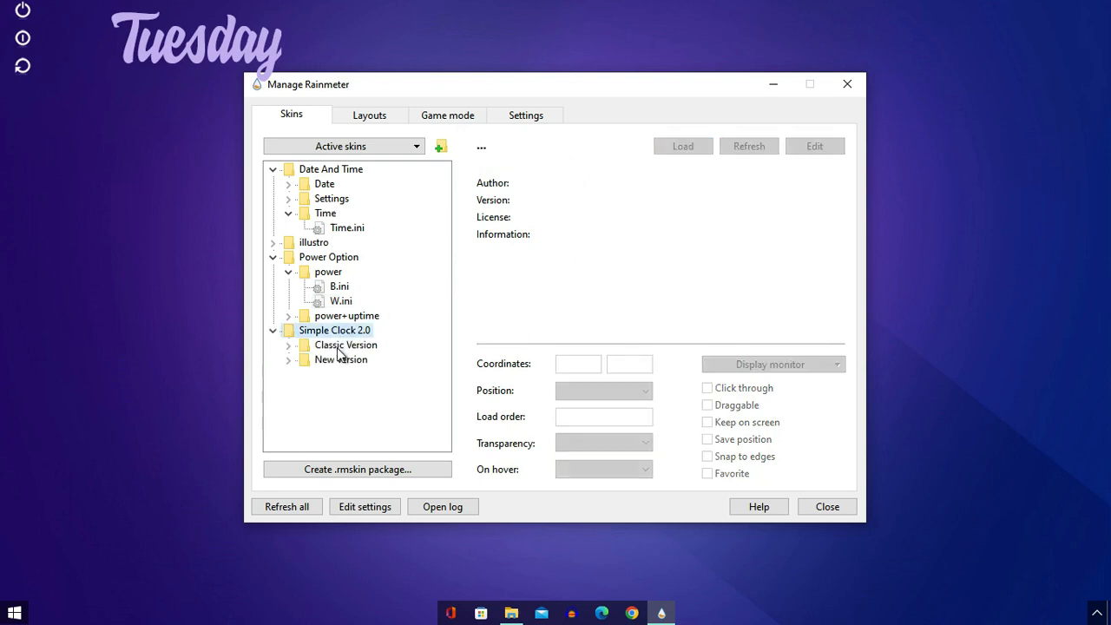
{"action": "double_click", "coordinate": [340, 348]}
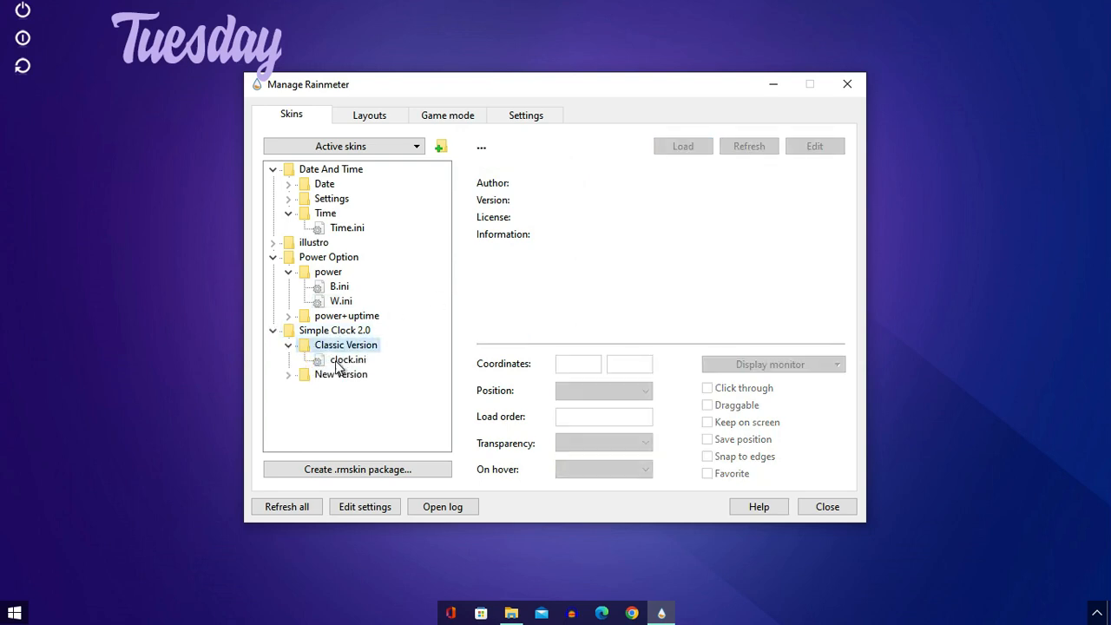
{"action": "left_click", "coordinate": [338, 366]}
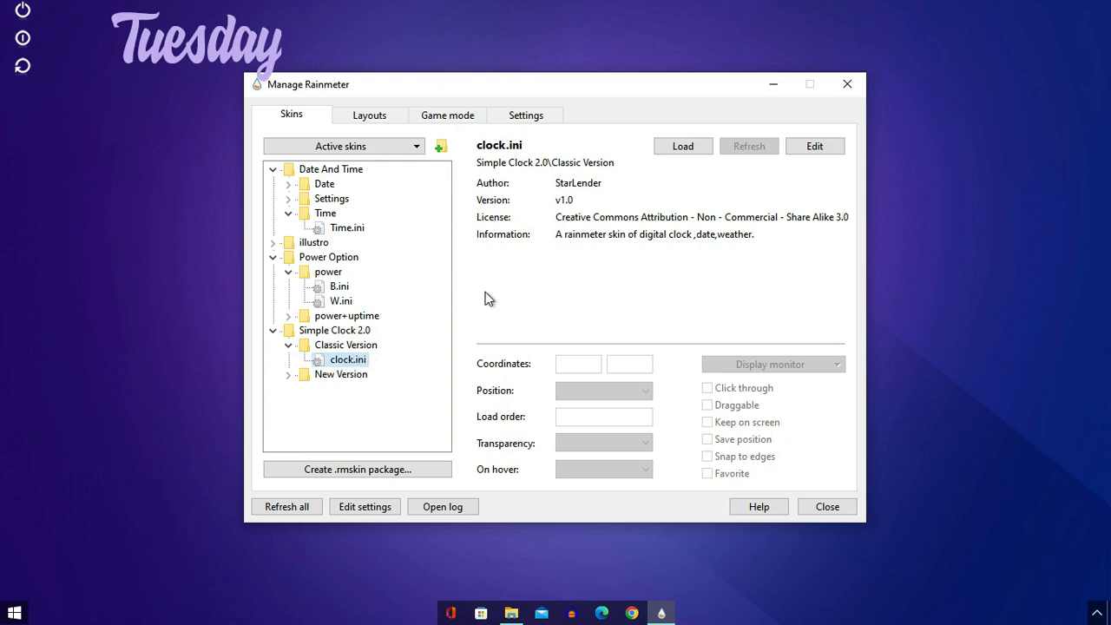
{"action": "left_click", "coordinate": [678, 148]}
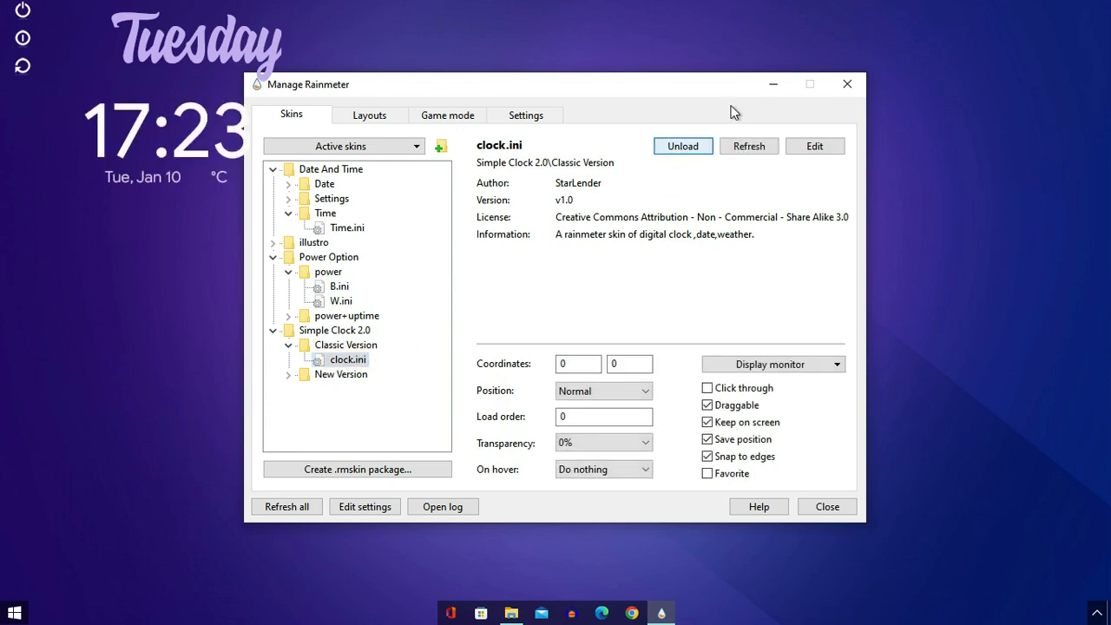
{"action": "left_click", "coordinate": [774, 85]}
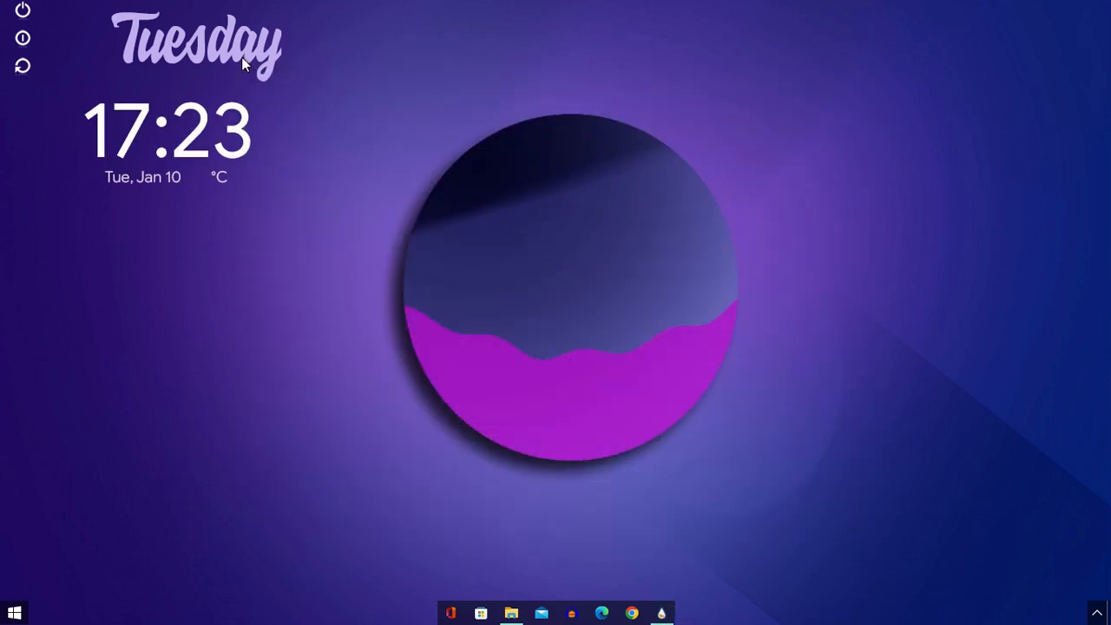
- Arrange the desktop skins with the day name centred above the wallpaper's circle and the power icons beside the clock in the lower-left corner
{"action": "left_click_drag", "start_coordinate": [228, 45], "coordinate": [577, 57]}
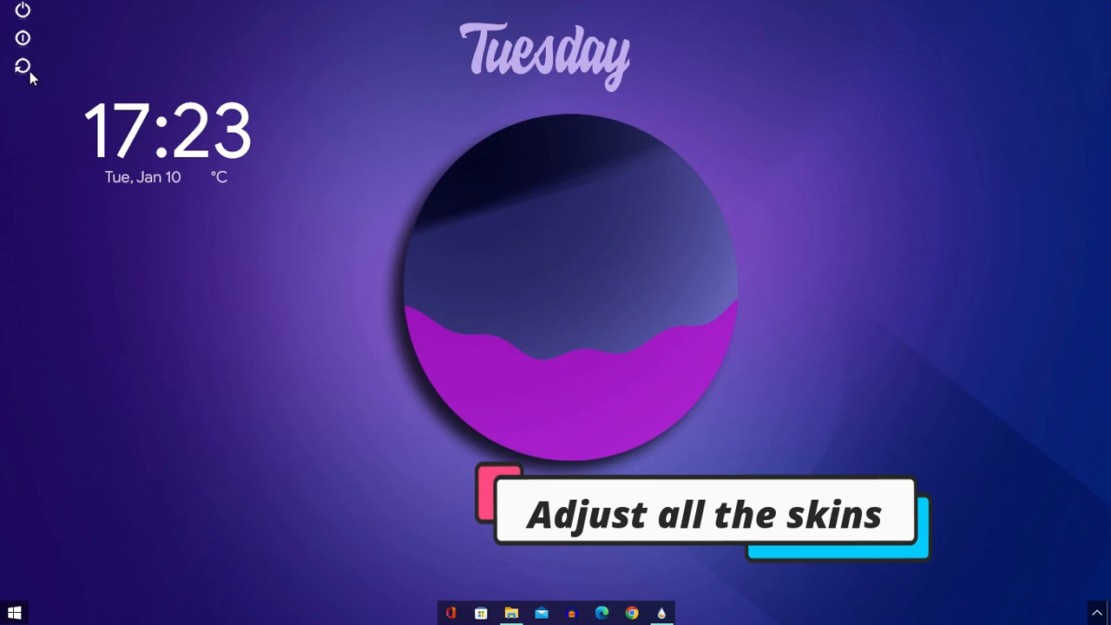
{"action": "left_click_drag", "start_coordinate": [28, 77], "coordinate": [47, 514]}
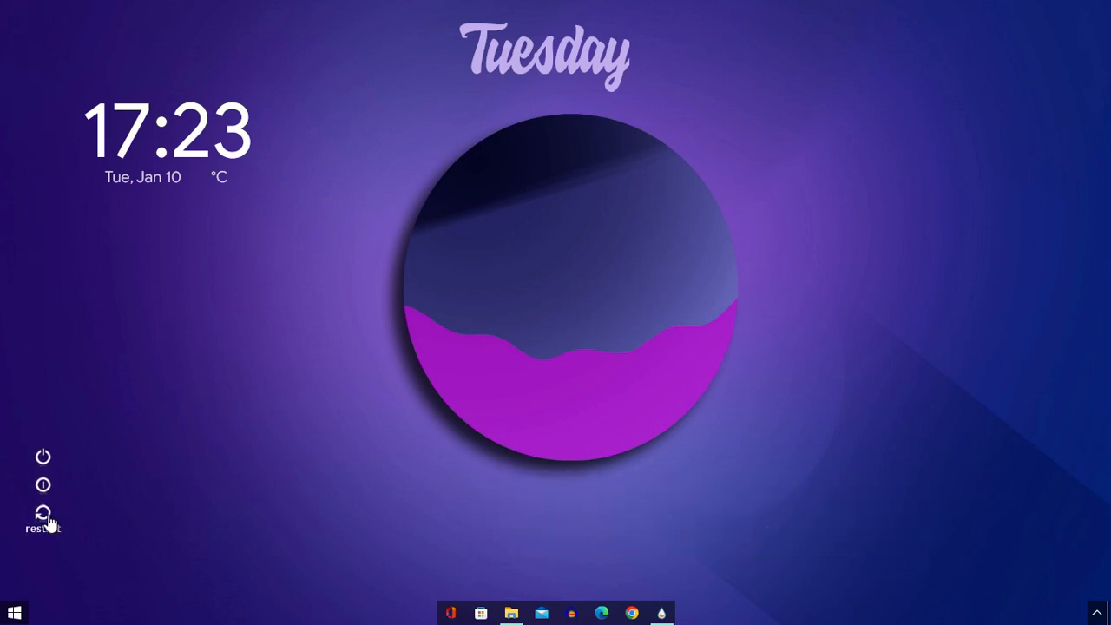
{"action": "left_click_drag", "start_coordinate": [129, 142], "coordinate": [80, 544]}
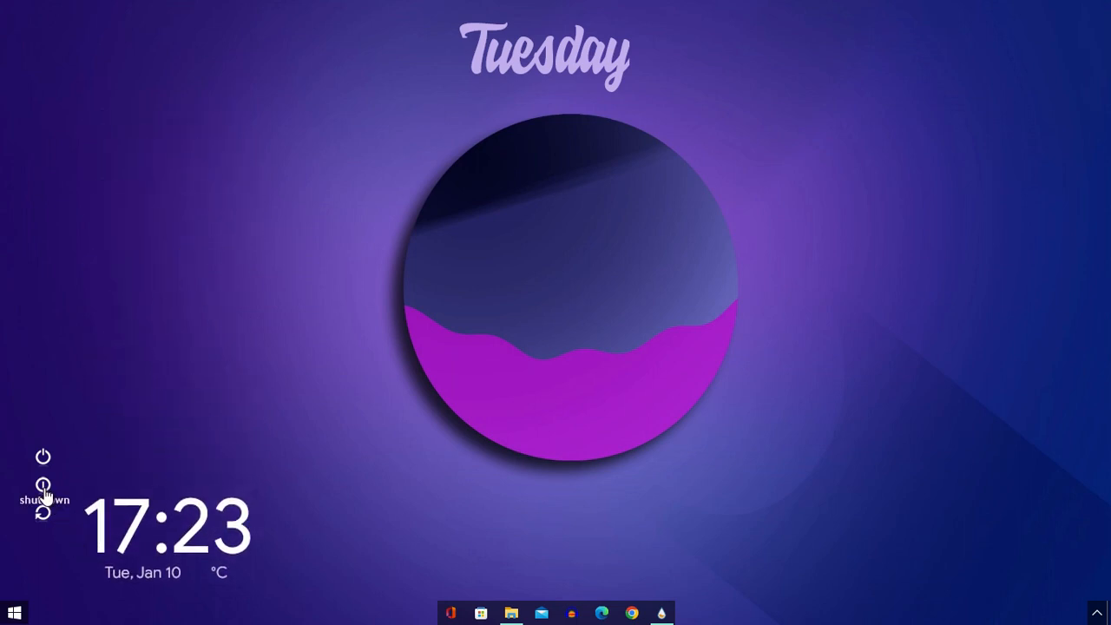
{"action": "left_click_drag", "start_coordinate": [43, 493], "coordinate": [62, 512]}
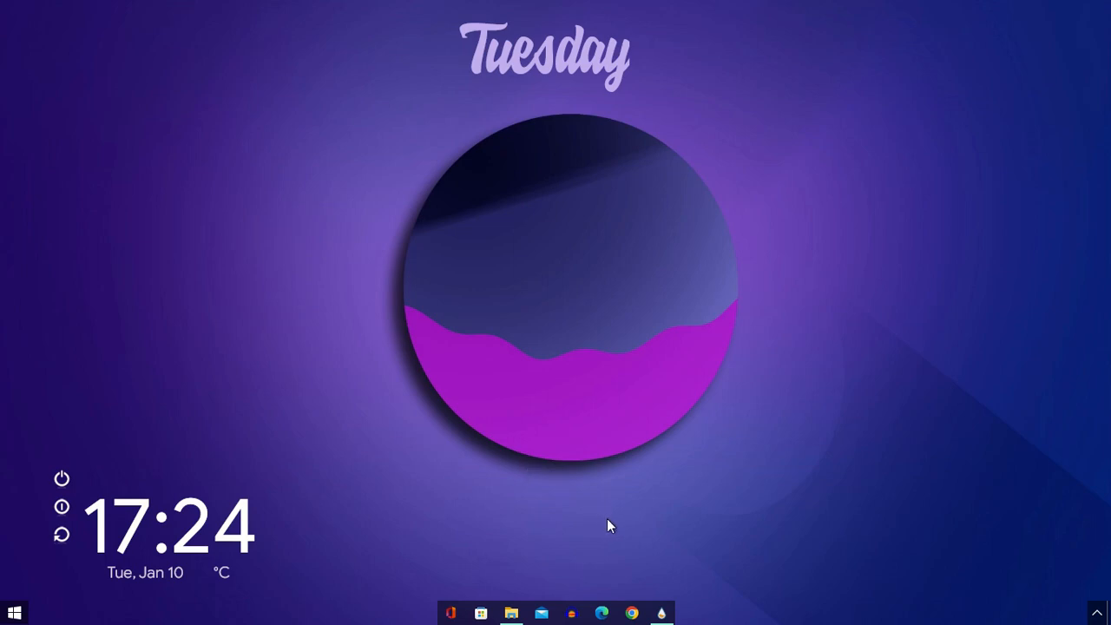
- Reopen the Manage Rainmeter window and set the transparency of the W.ini power skin to 50%
{"action": "left_click", "coordinate": [660, 611]}
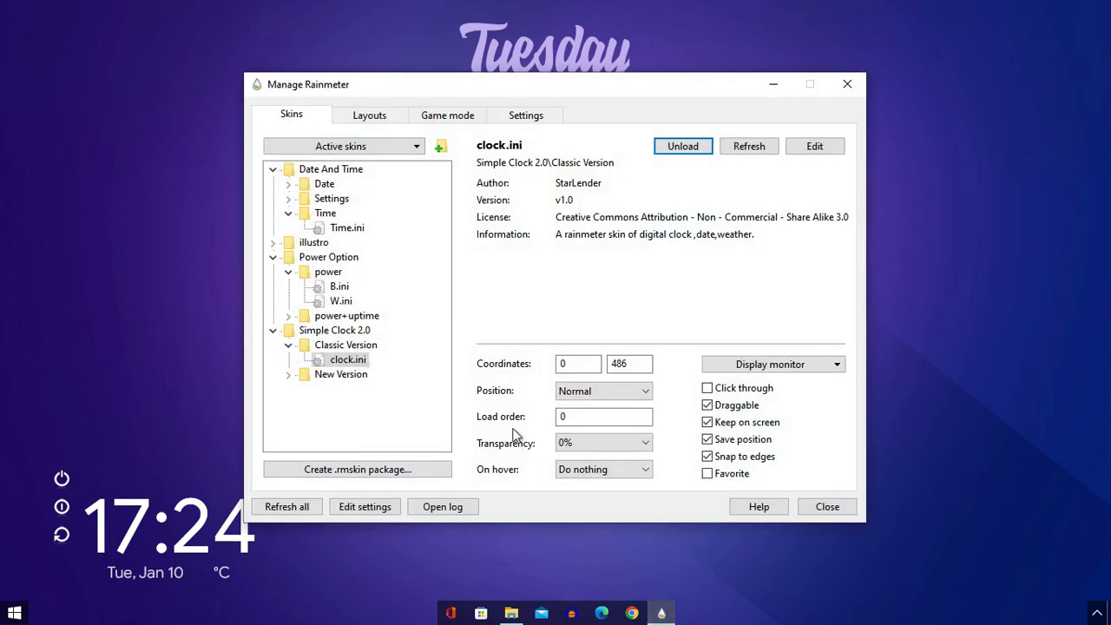
{"action": "left_click", "coordinate": [338, 301]}
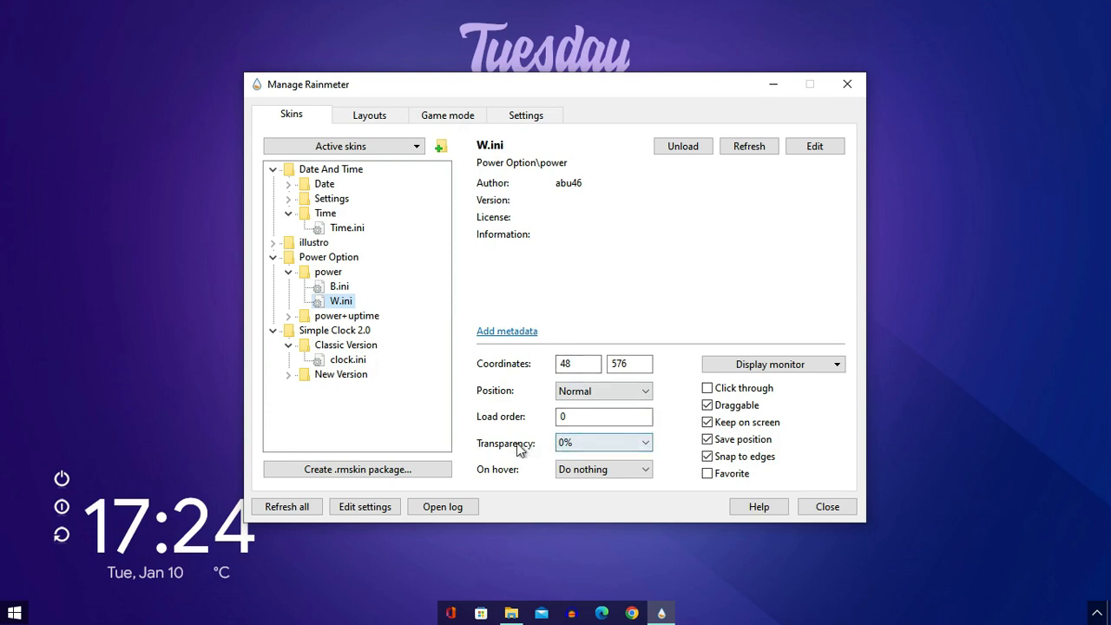
{"action": "left_click", "coordinate": [574, 446]}
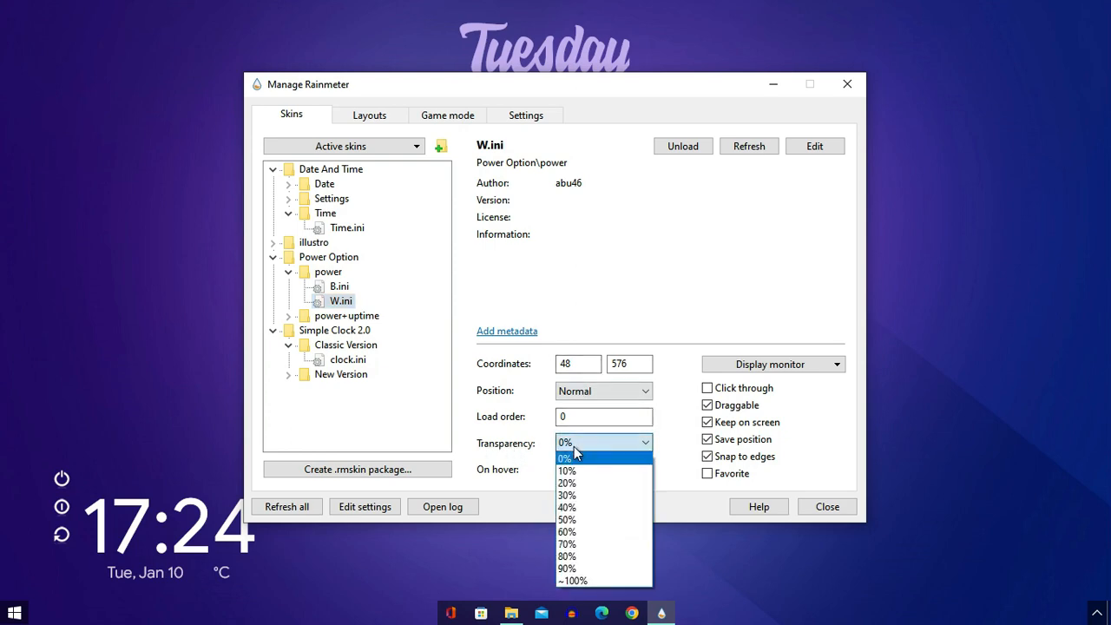
{"action": "left_click", "coordinate": [581, 518]}
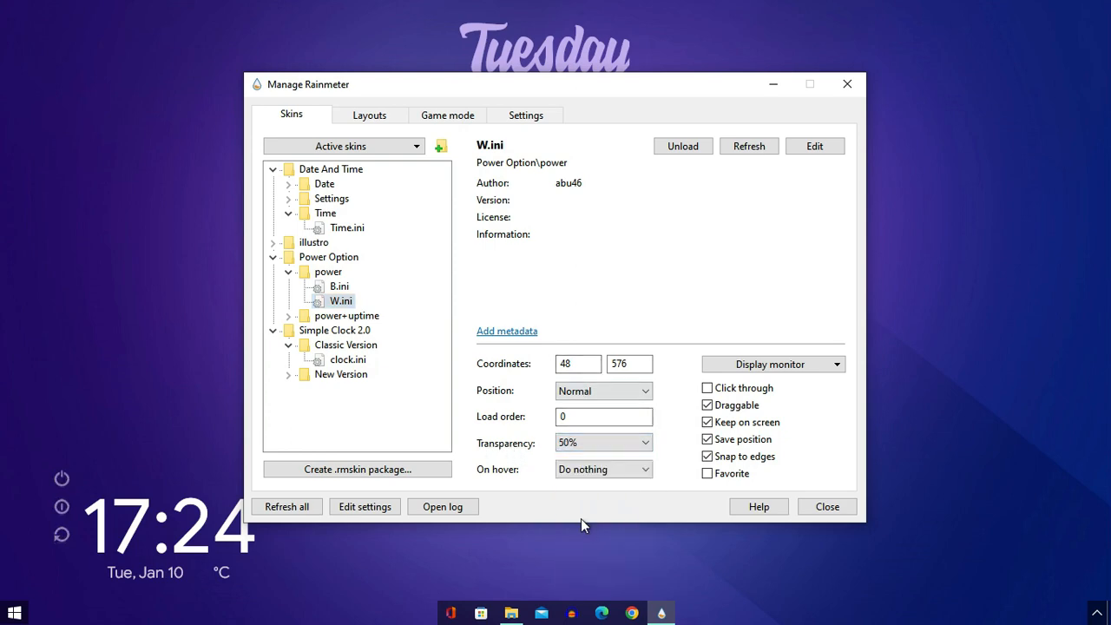
- Set the transparency of the clock.ini skin to 50% and minimize the Manage Rainmeter window
{"action": "left_click", "coordinate": [344, 361]}
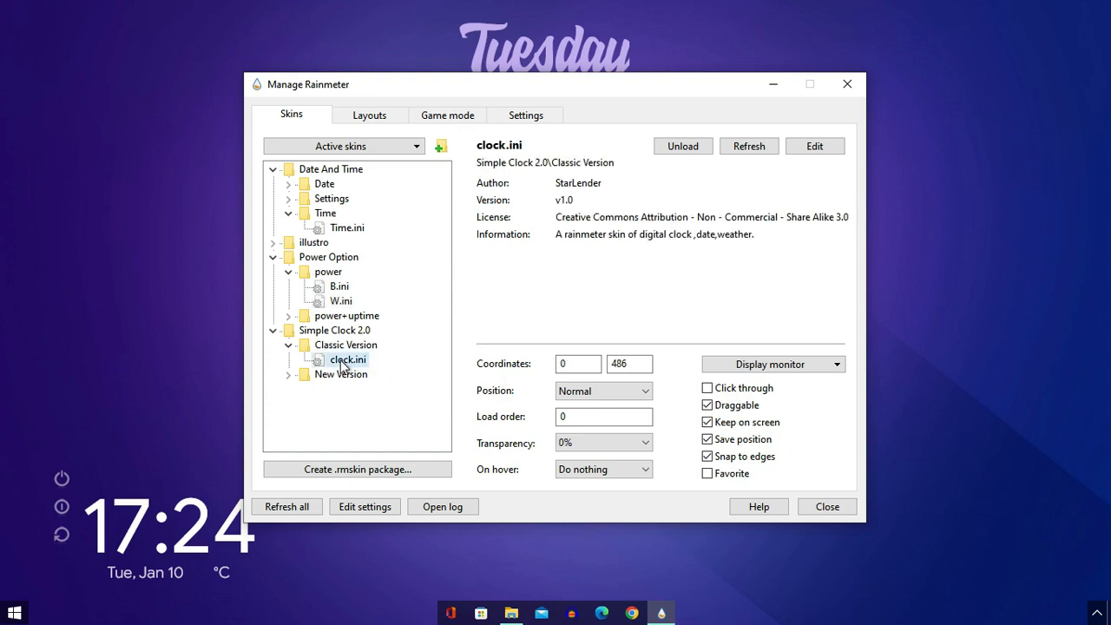
{"action": "left_click", "coordinate": [587, 446]}
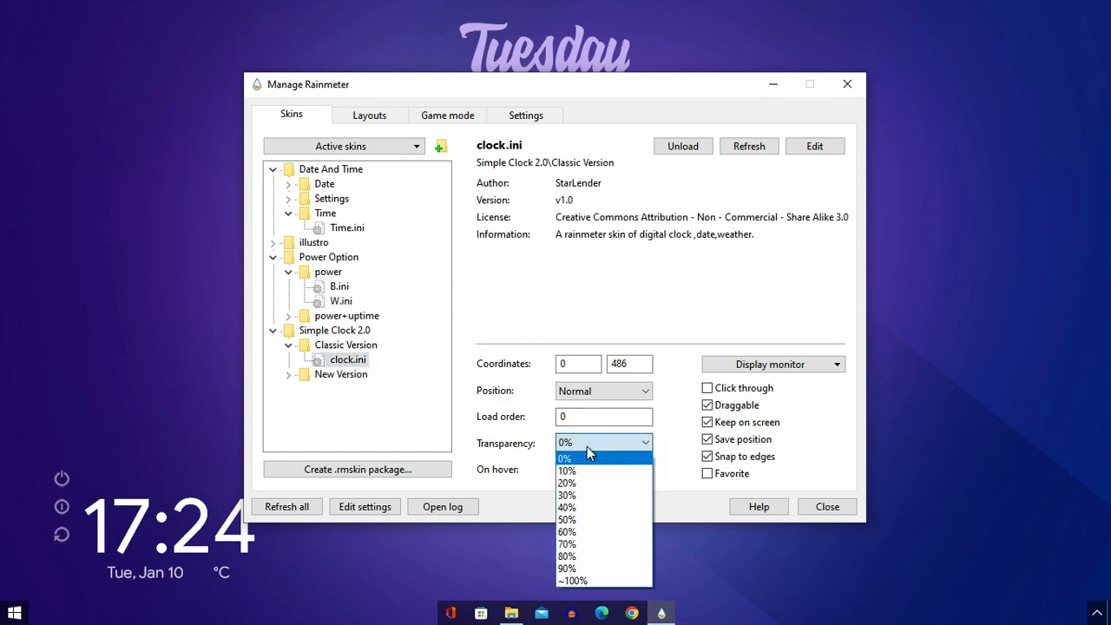
{"action": "left_click", "coordinate": [578, 520]}
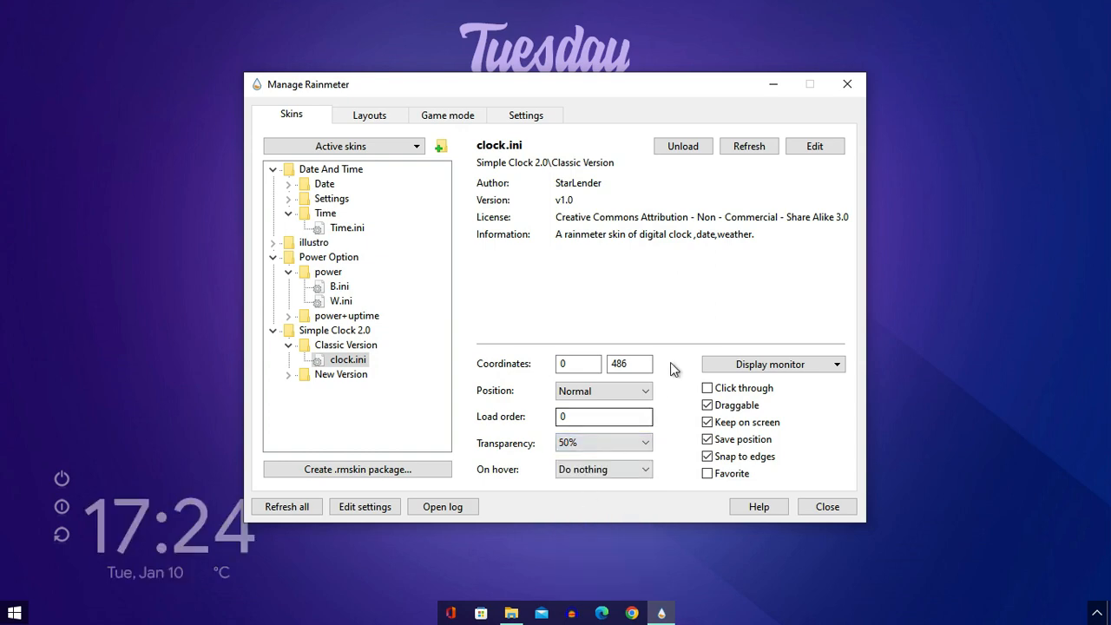
{"action": "left_click", "coordinate": [773, 85]}
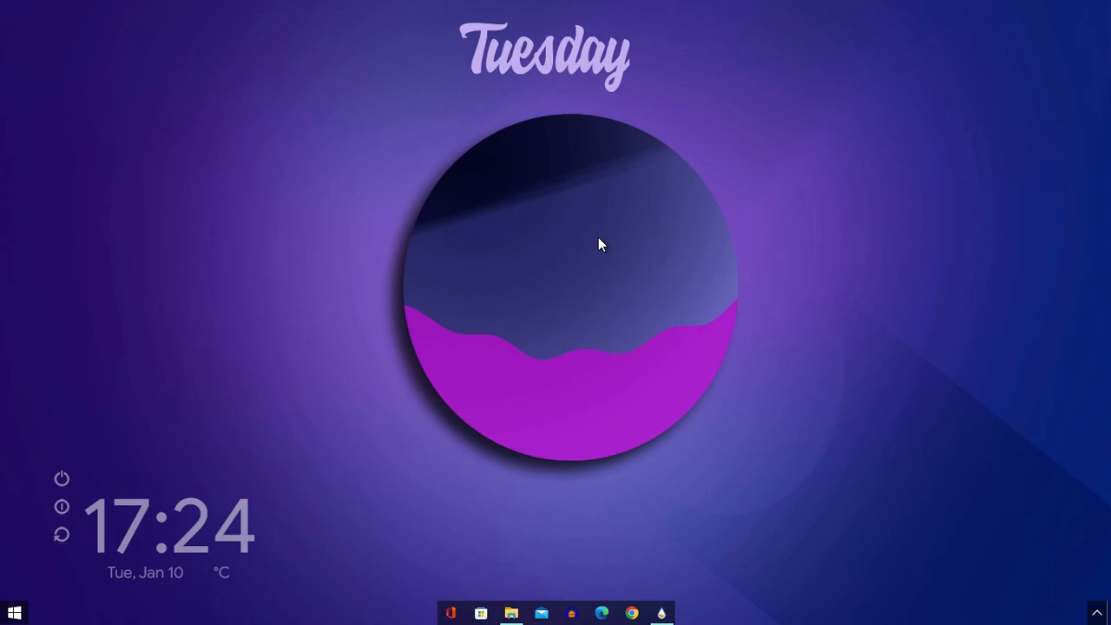
- Open the Rainmeter Skin folder inside Give Your Desktop New Freash Modern Look 2023 in Downloads
{"action": "left_click", "coordinate": [512, 613]}
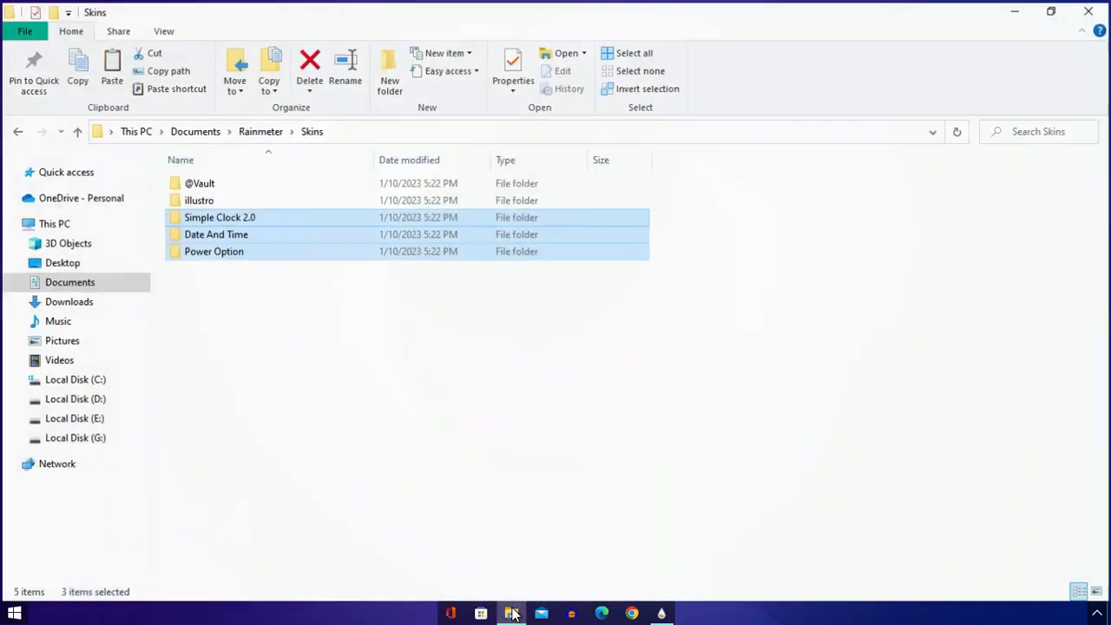
{"action": "left_click", "coordinate": [81, 304]}
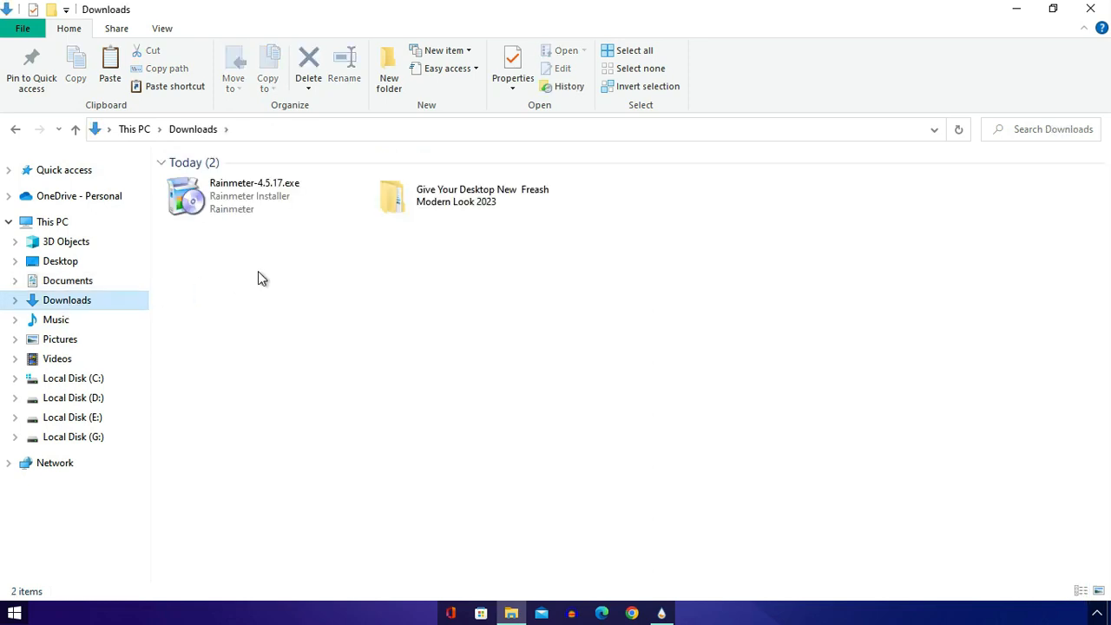
{"action": "double_click", "coordinate": [433, 200]}
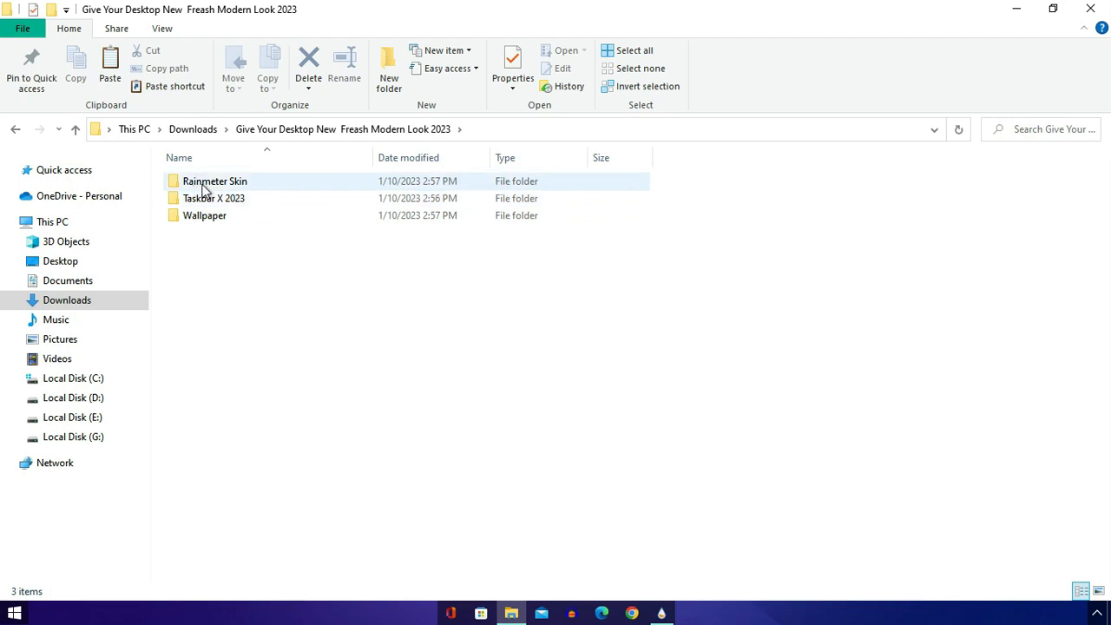
{"action": "double_click", "coordinate": [198, 189]}
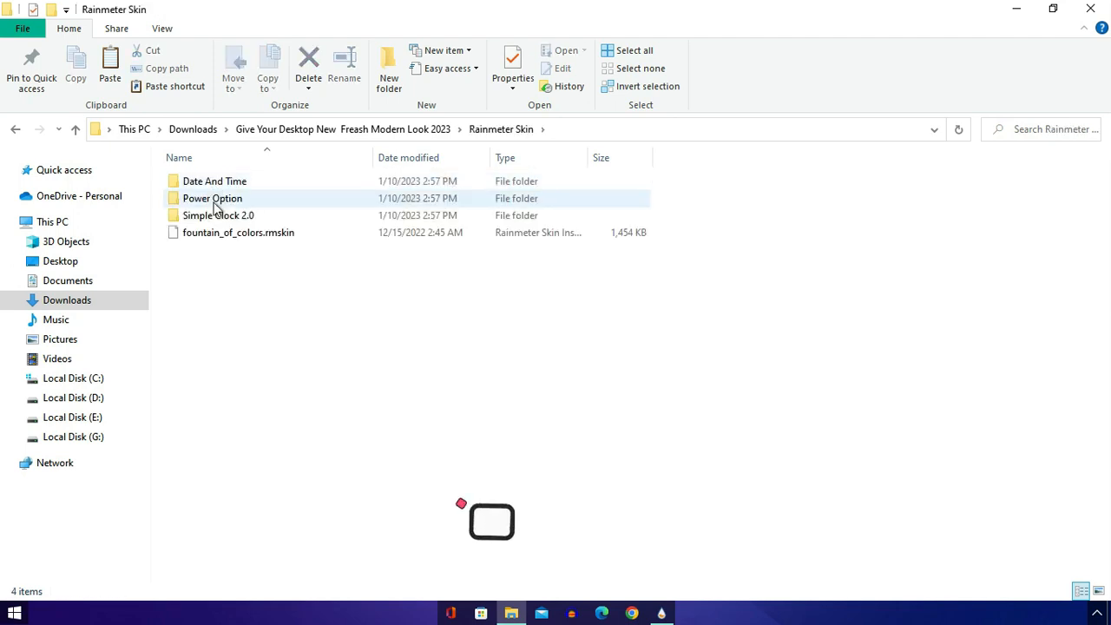
- Install the fountain_of_colors.rmskin package with its included skins and plugins, minimizing the folder window
{"action": "left_click", "coordinate": [220, 241]}
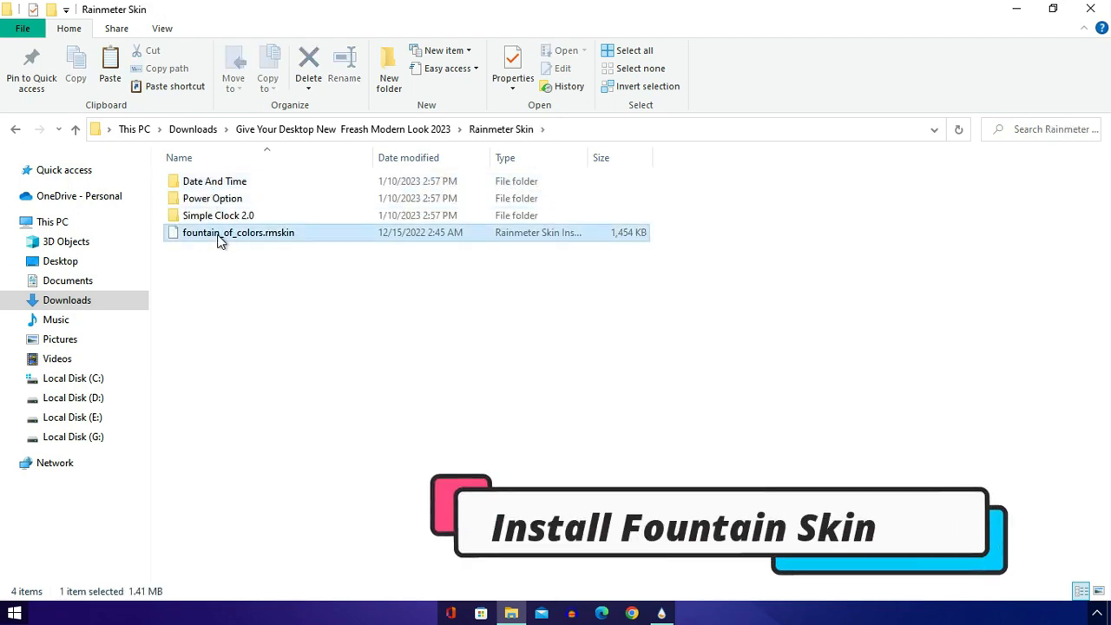
{"action": "right_click", "coordinate": [219, 241]}
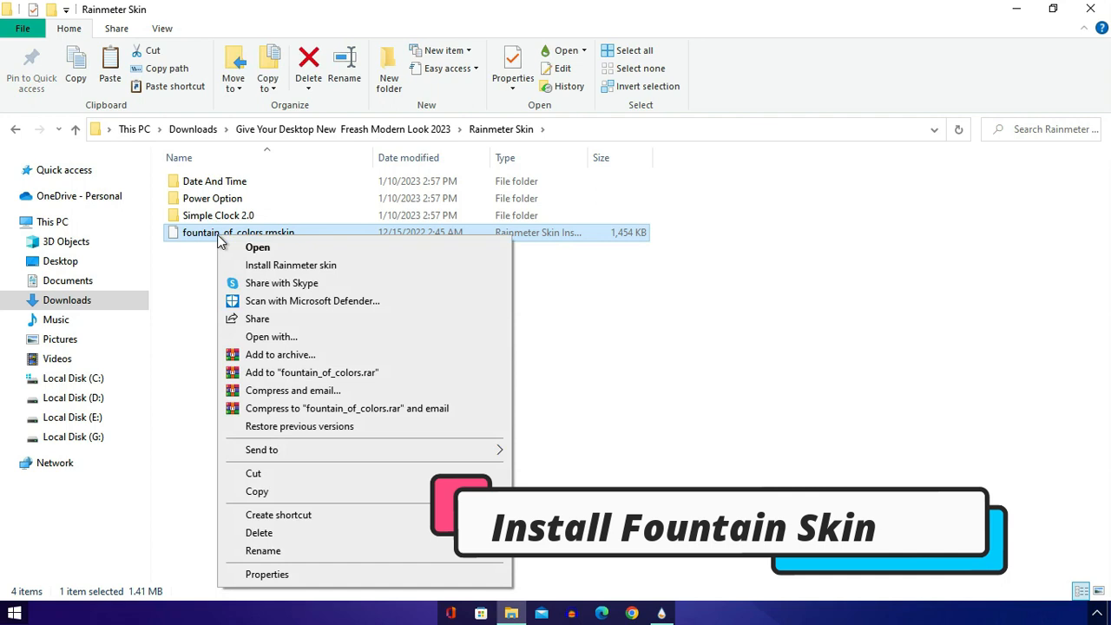
{"action": "left_click", "coordinate": [272, 266]}
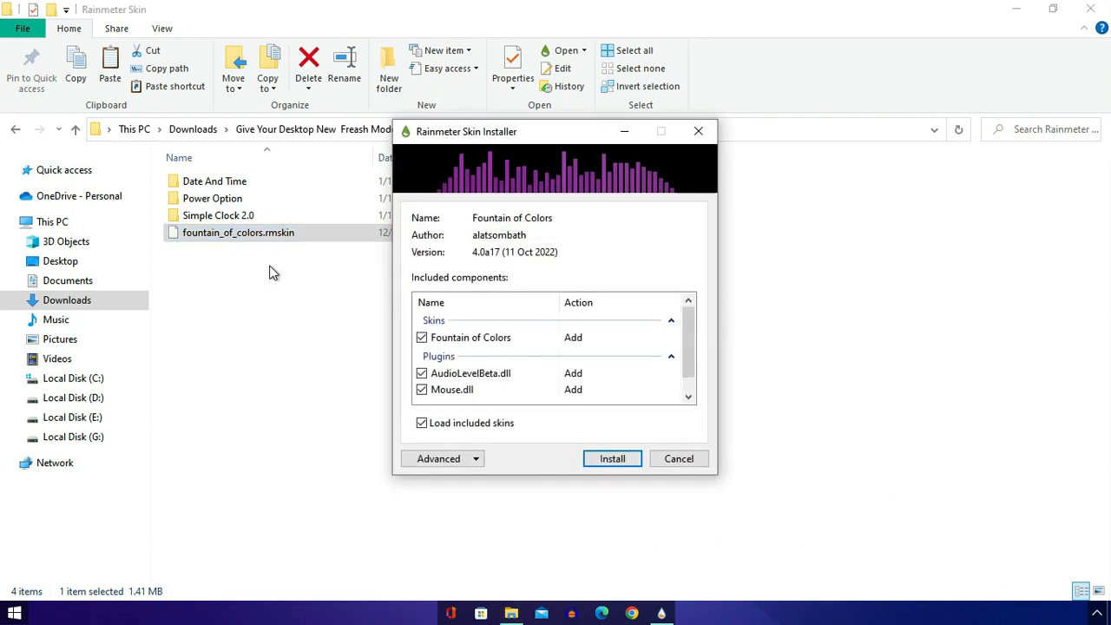
{"action": "left_click", "coordinate": [1016, 9]}
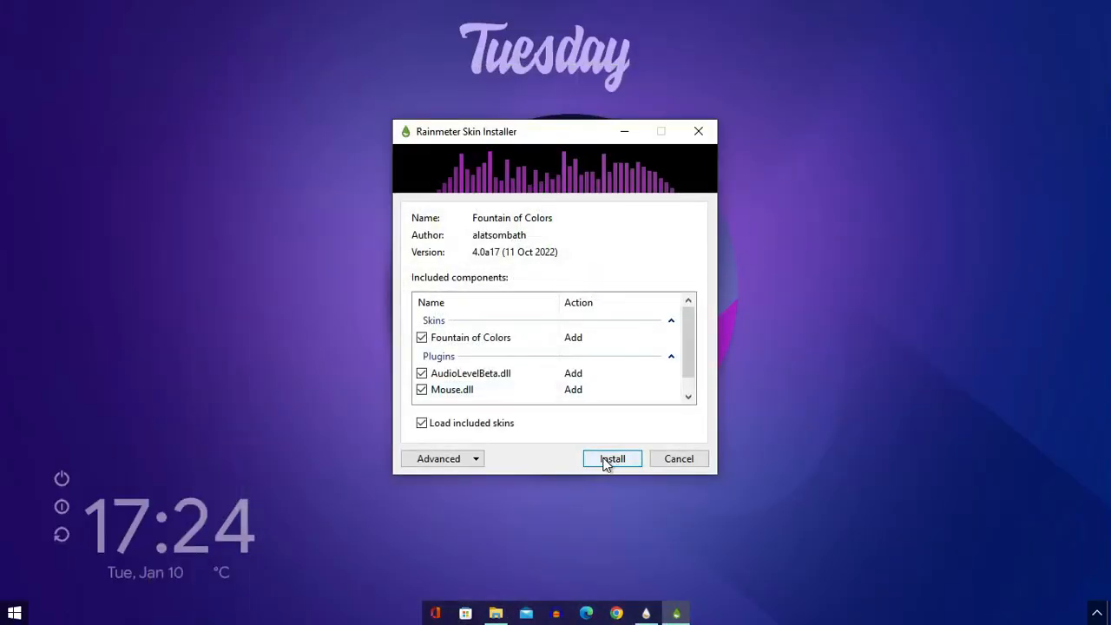
{"action": "left_click", "coordinate": [611, 458]}
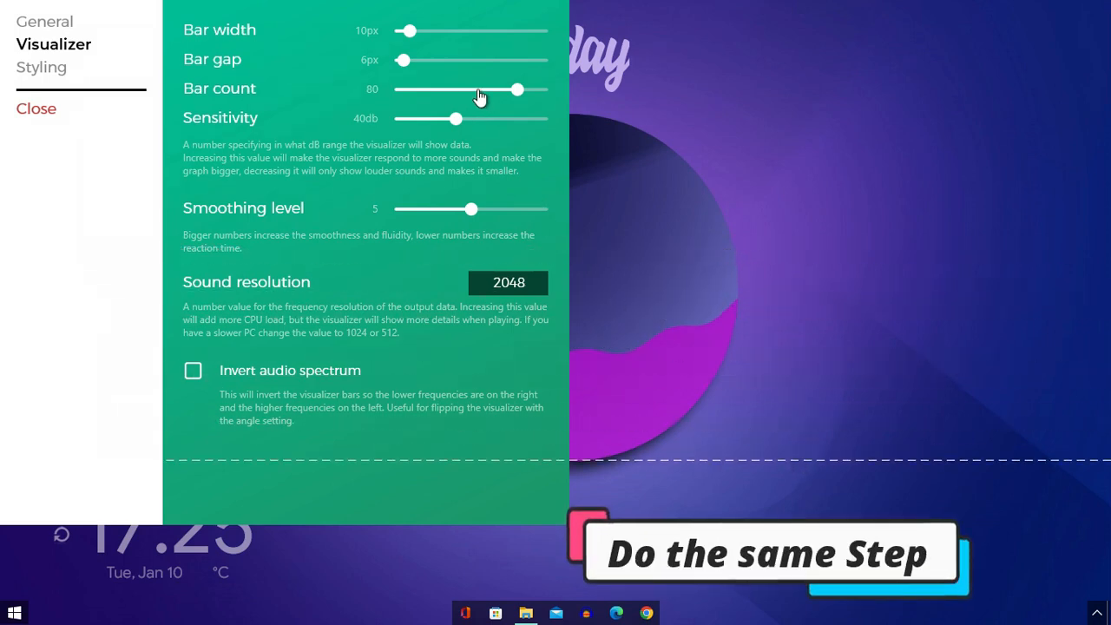
- Set the visualizer's bar count to 22, sensitivity to 20 dB, bar gap to 5 px, bar width to 4 px and smoothing level to 7
{"action": "left_click_drag", "start_coordinate": [516, 90], "coordinate": [430, 96]}
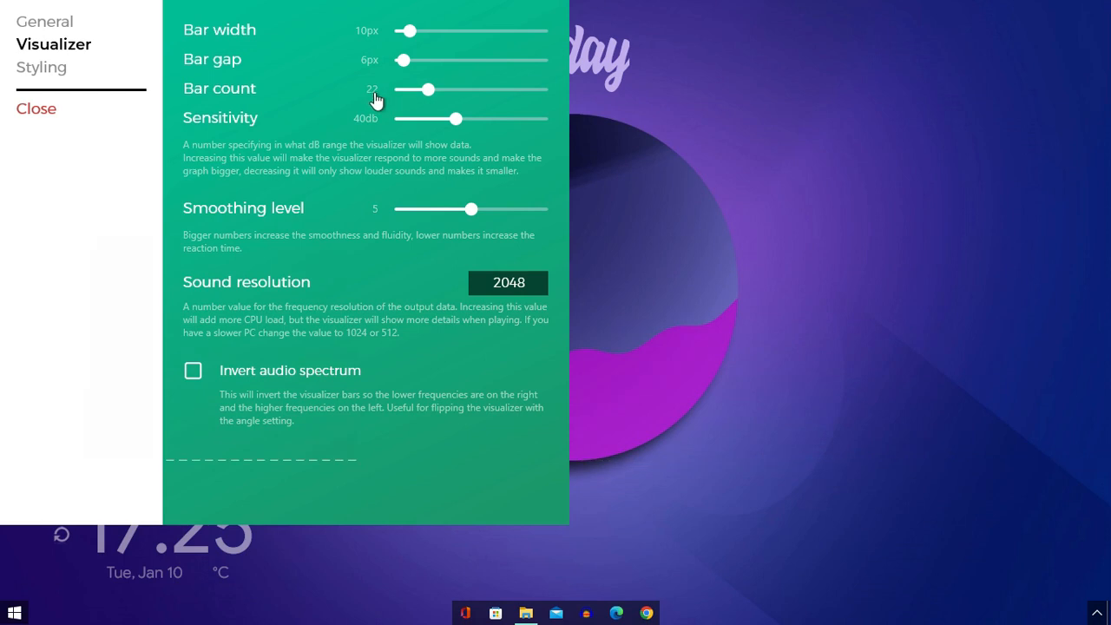
{"action": "left_click", "coordinate": [453, 118]}
{"action": "left_click_drag", "start_coordinate": [456, 127], "coordinate": [429, 127]}
{"action": "left_click_drag", "start_coordinate": [399, 65], "coordinate": [403, 66]}
{"action": "left_click_drag", "start_coordinate": [410, 35], "coordinate": [402, 37]}
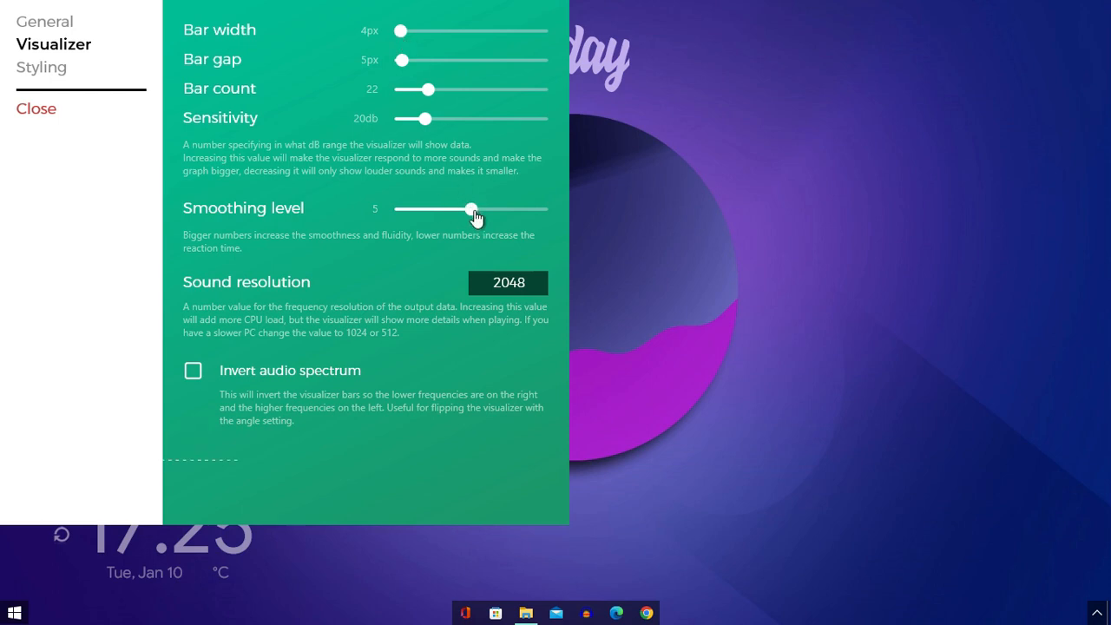
{"action": "left_click_drag", "start_coordinate": [475, 211], "coordinate": [498, 213]}
- Set the visualizer's rotation angle to 90° and close the Fountain of Colors settings
{"action": "left_click", "coordinate": [48, 24]}
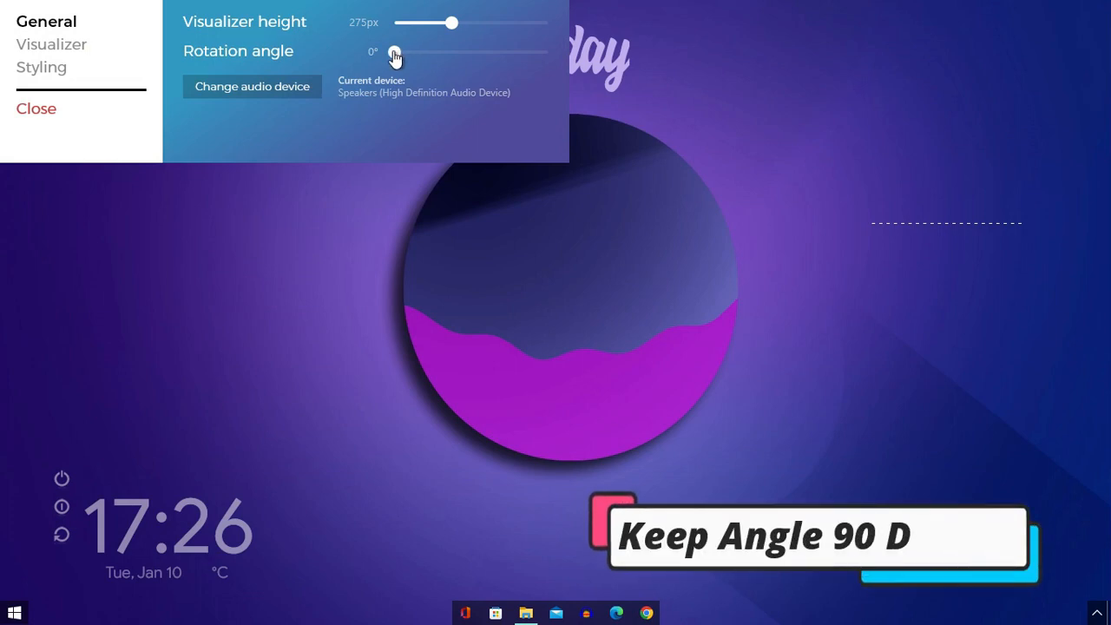
{"action": "left_click_drag", "start_coordinate": [396, 54], "coordinate": [434, 61]}
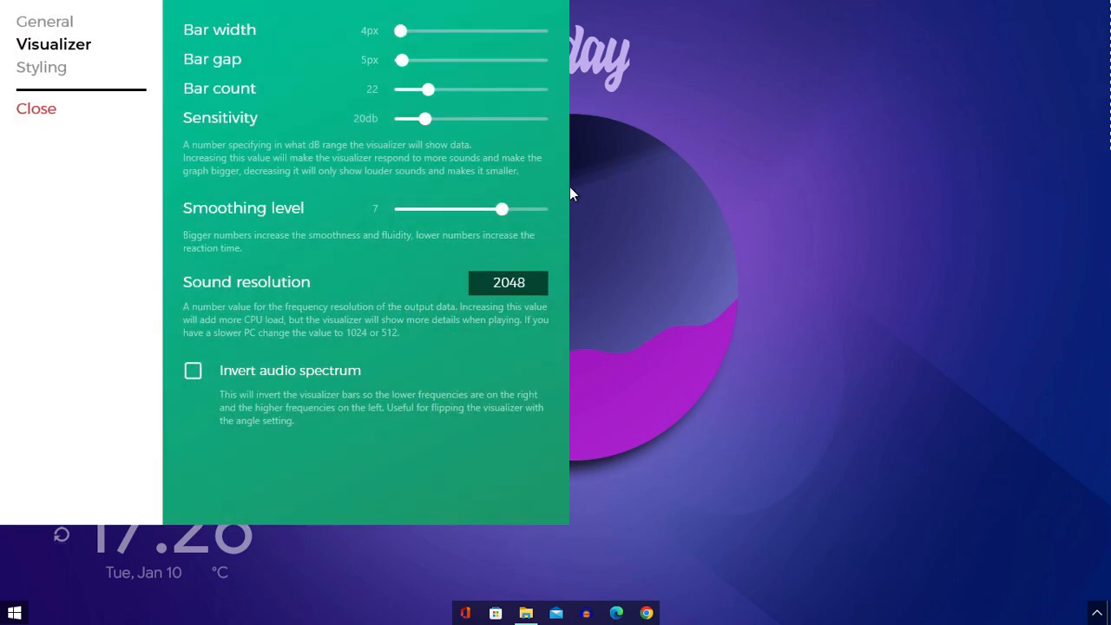
{"action": "left_click", "coordinate": [50, 69]}
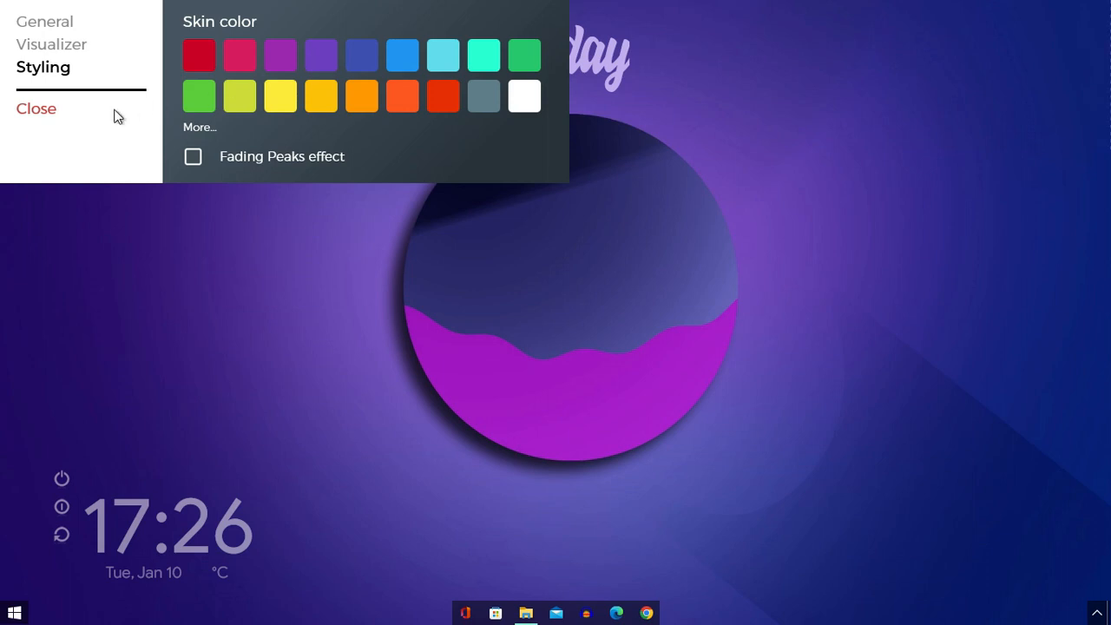
{"action": "left_click", "coordinate": [36, 110]}
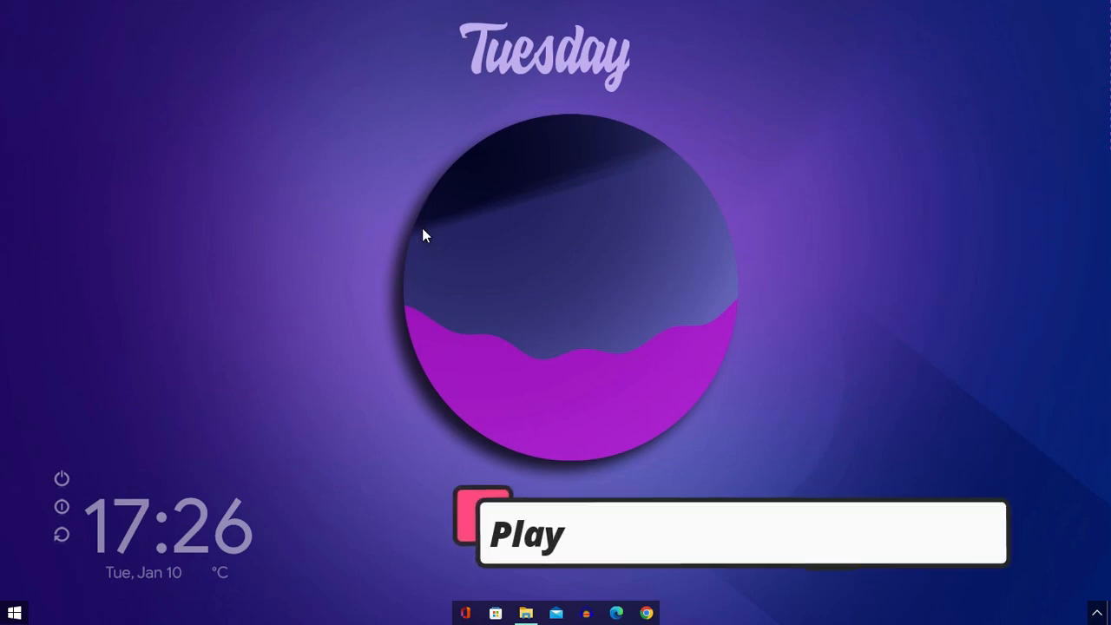
- Play All I Am - Dyalla.mp3 from the Music folder to test the visualizer
{"action": "left_click", "coordinate": [526, 613]}
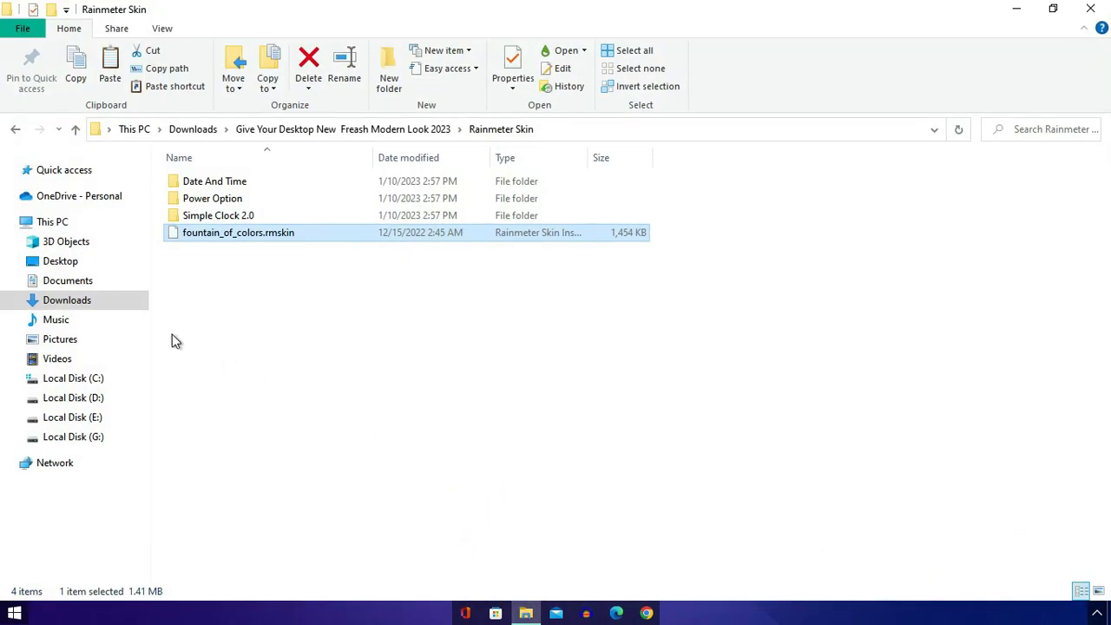
{"action": "left_click", "coordinate": [59, 321]}
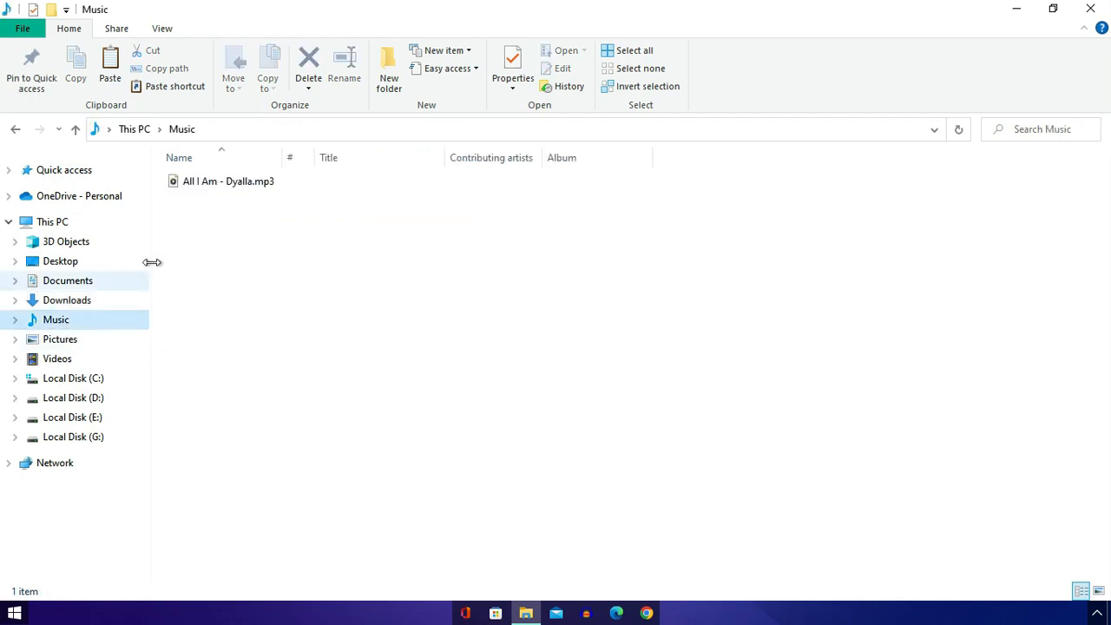
{"action": "double_click", "coordinate": [211, 182]}
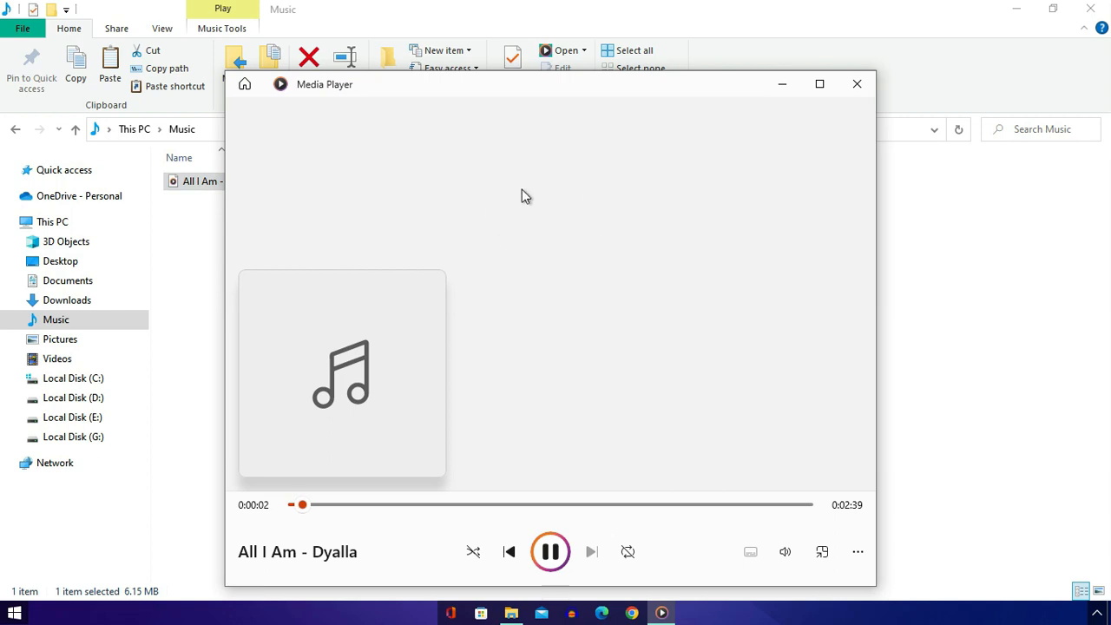
- Minimize the media player and the Music folder window to watch the visualizer react on the desktop
{"action": "left_click", "coordinate": [781, 86]}
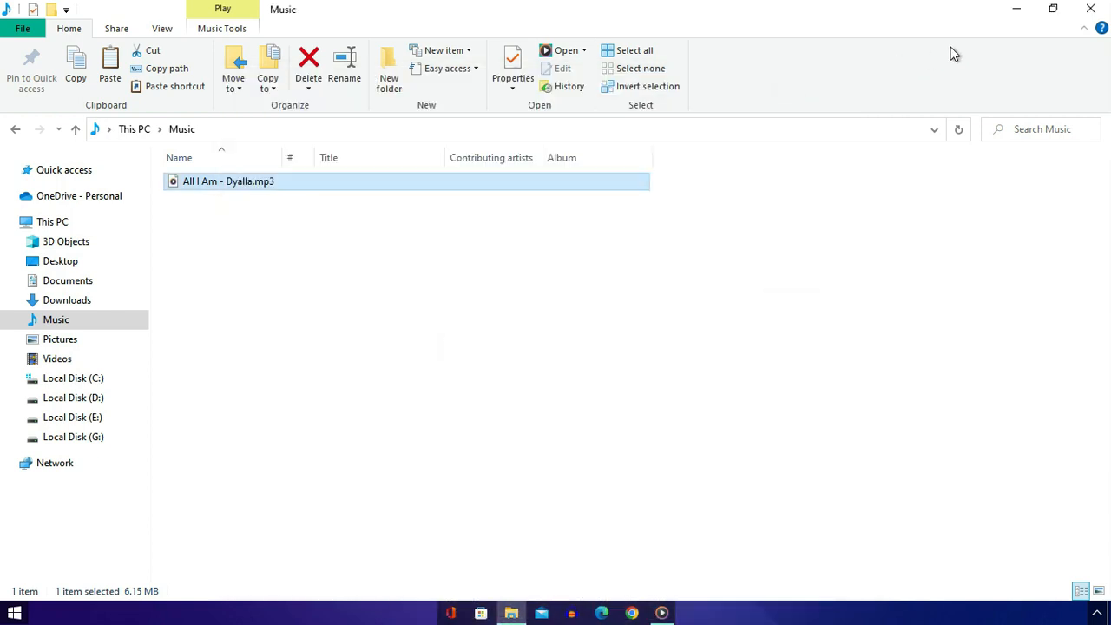
{"action": "left_click", "coordinate": [1015, 9]}
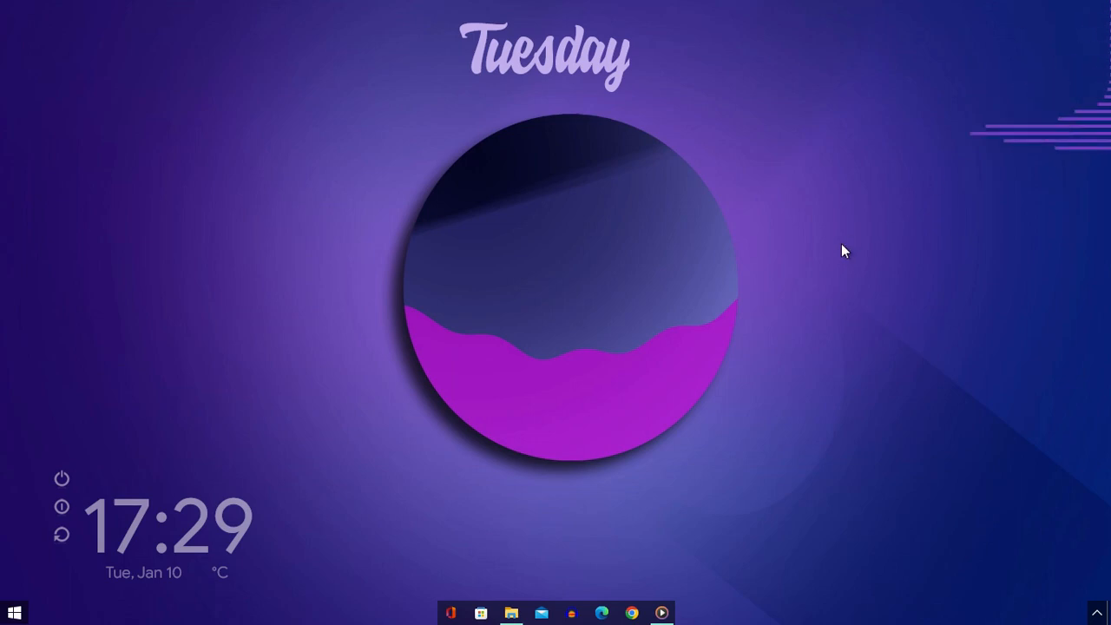
- Test the visualizer with the song's playback volume at 100, set the volume to 64 and minimize the media player
{"action": "left_click", "coordinate": [662, 612]}
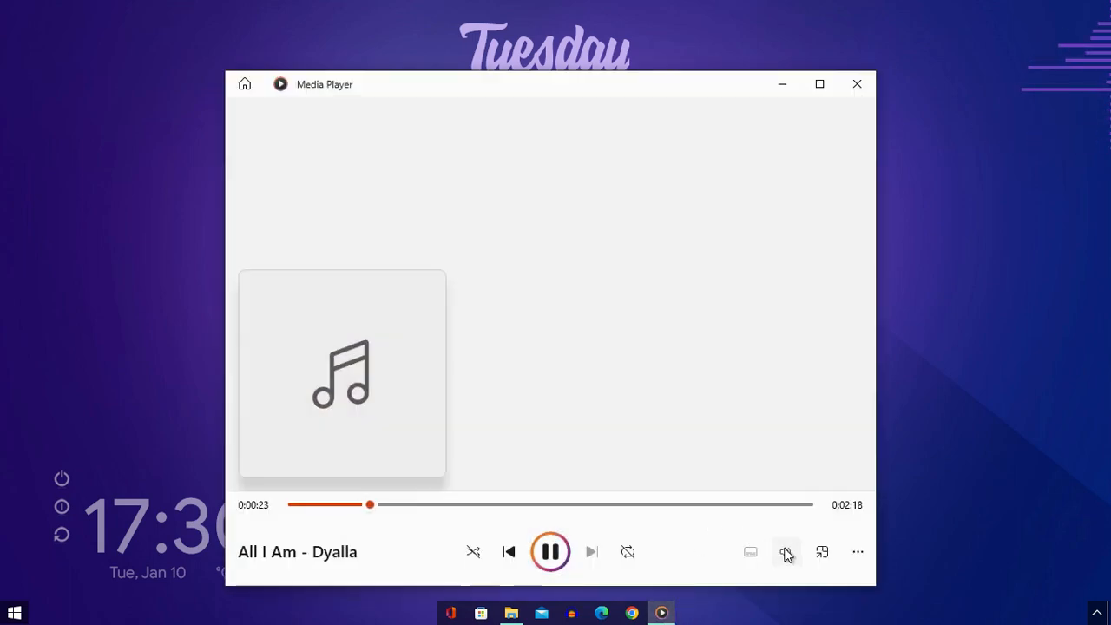
{"action": "mouse_move", "coordinate": [787, 553]}
{"action": "left_click_drag", "start_coordinate": [786, 510], "coordinate": [846, 513]}
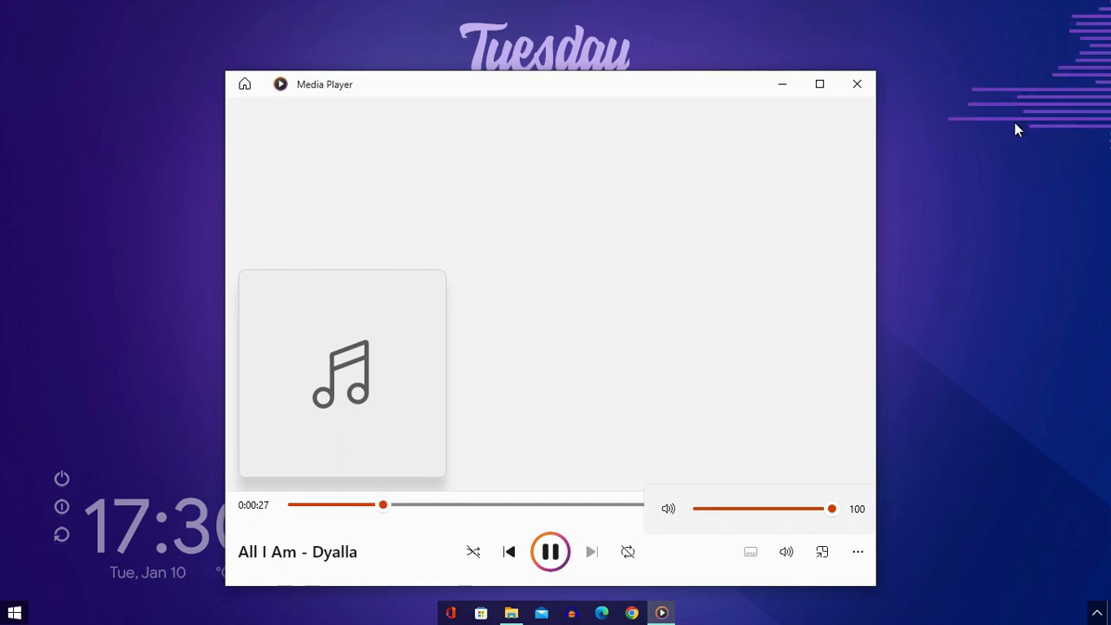
{"action": "left_click", "coordinate": [786, 510]}
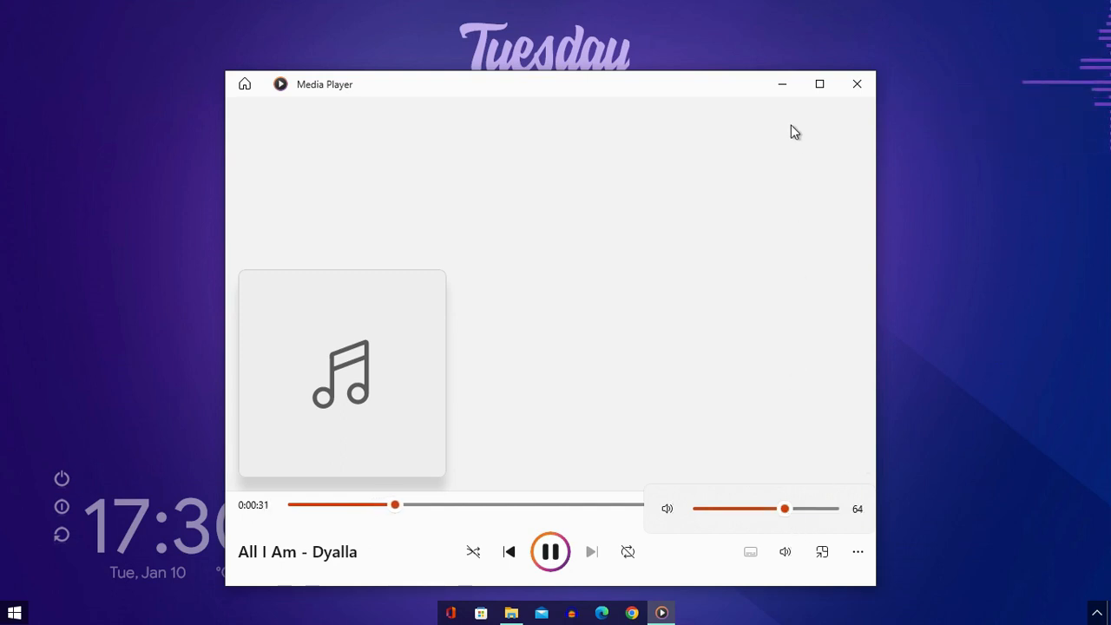
{"action": "left_click", "coordinate": [780, 86]}
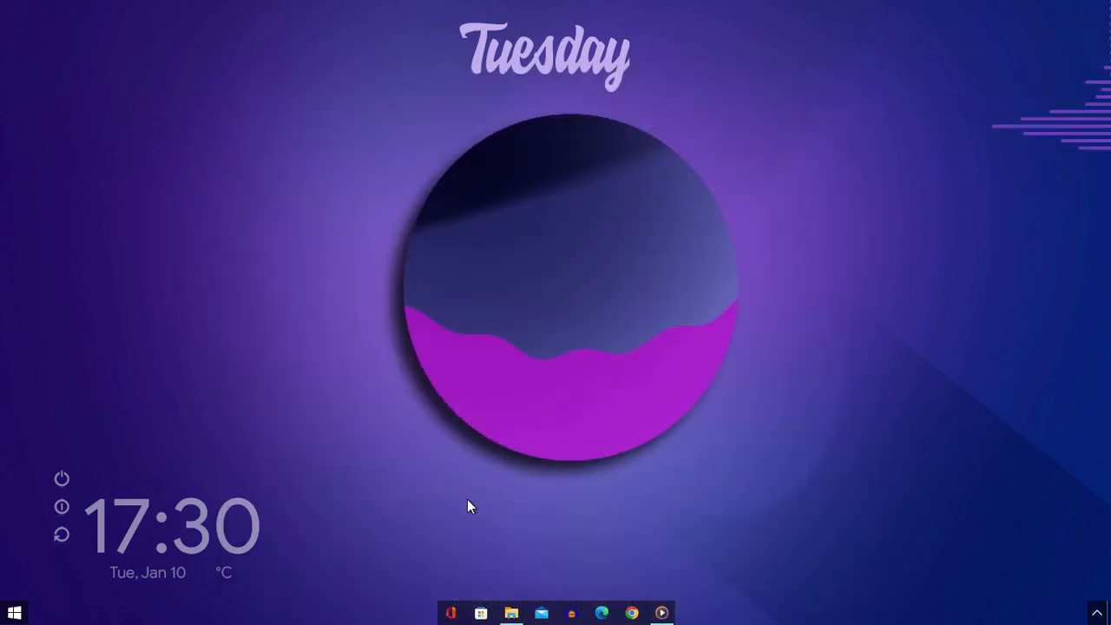